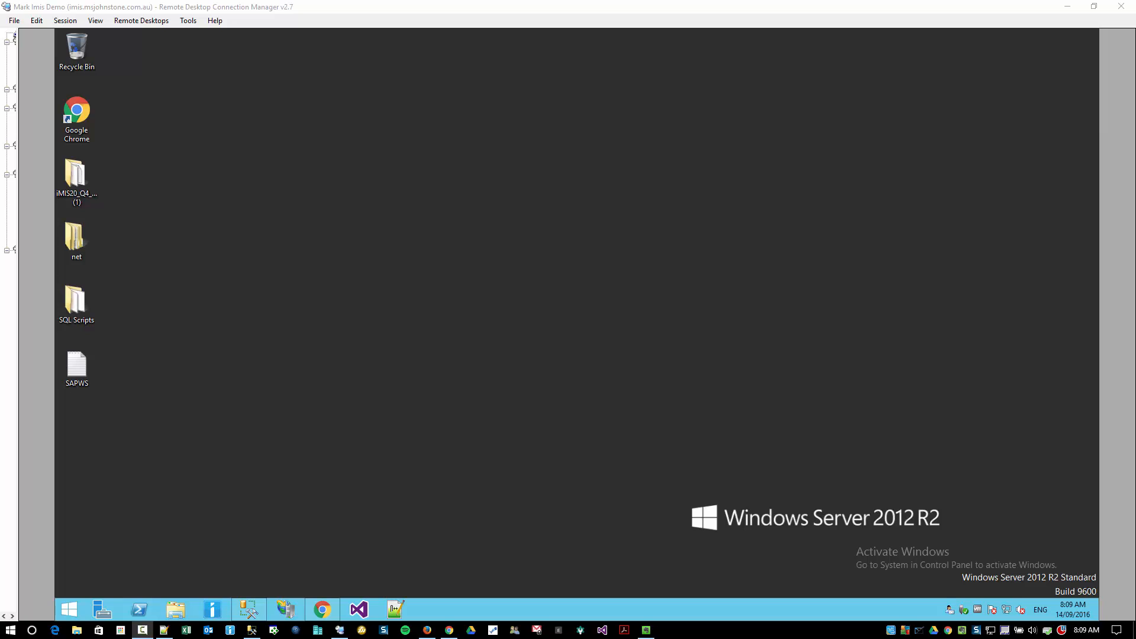
Open the ImisReports project in Visual Studio and bring up the OrderInvoiceDetailedInd.rdl report design
{"action": "left_click", "coordinate": [357, 608]}
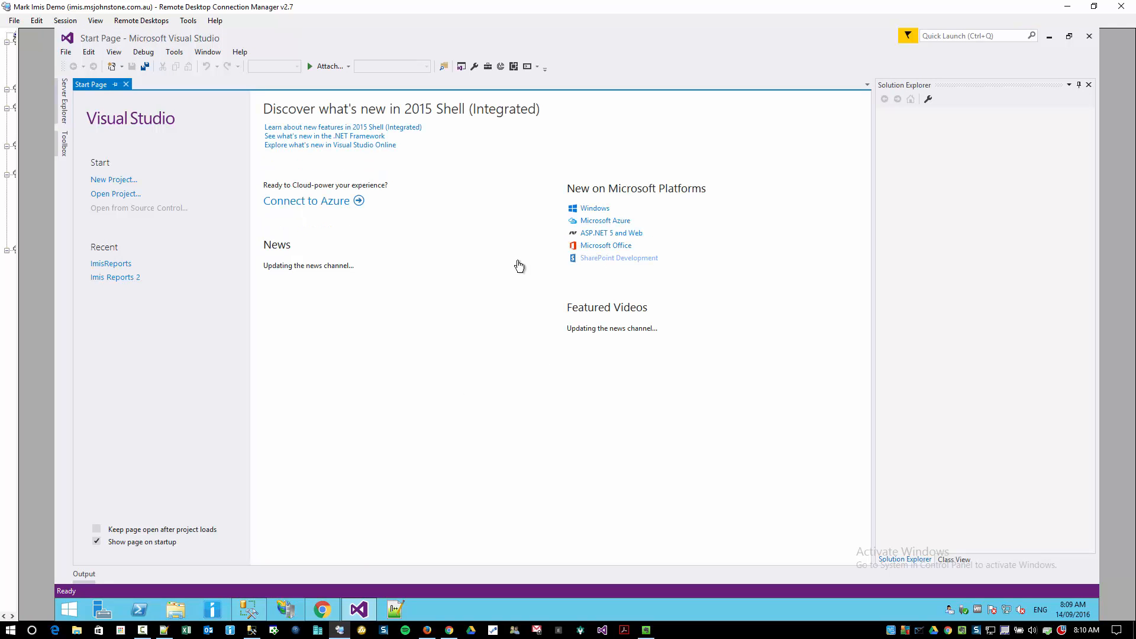
{"action": "left_click", "coordinate": [112, 264]}
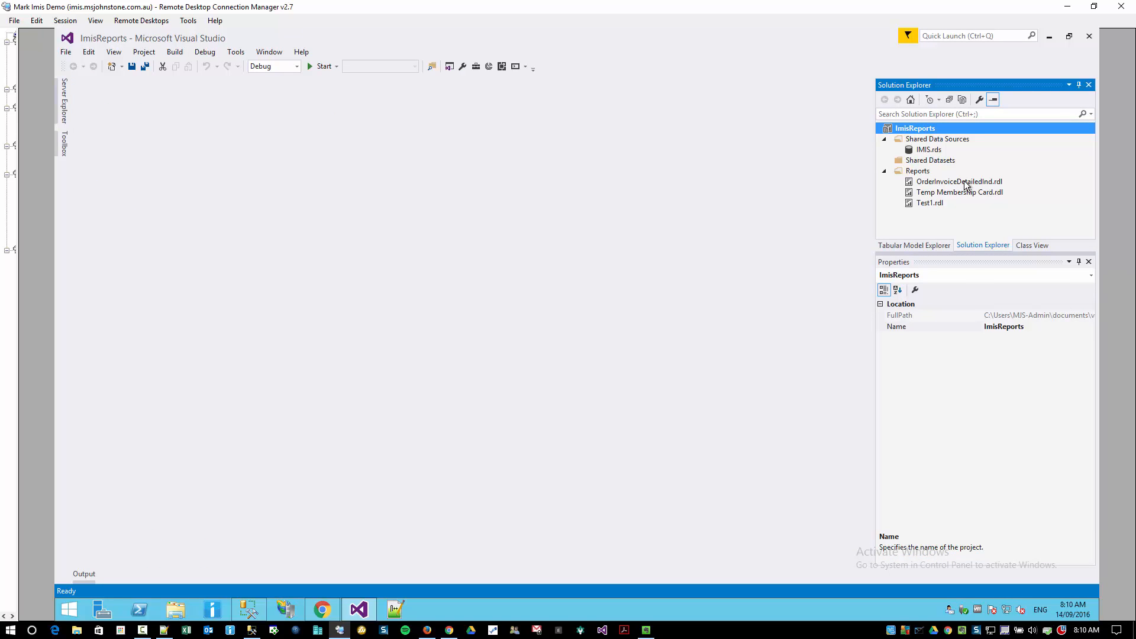
{"action": "left_click", "coordinate": [966, 183]}
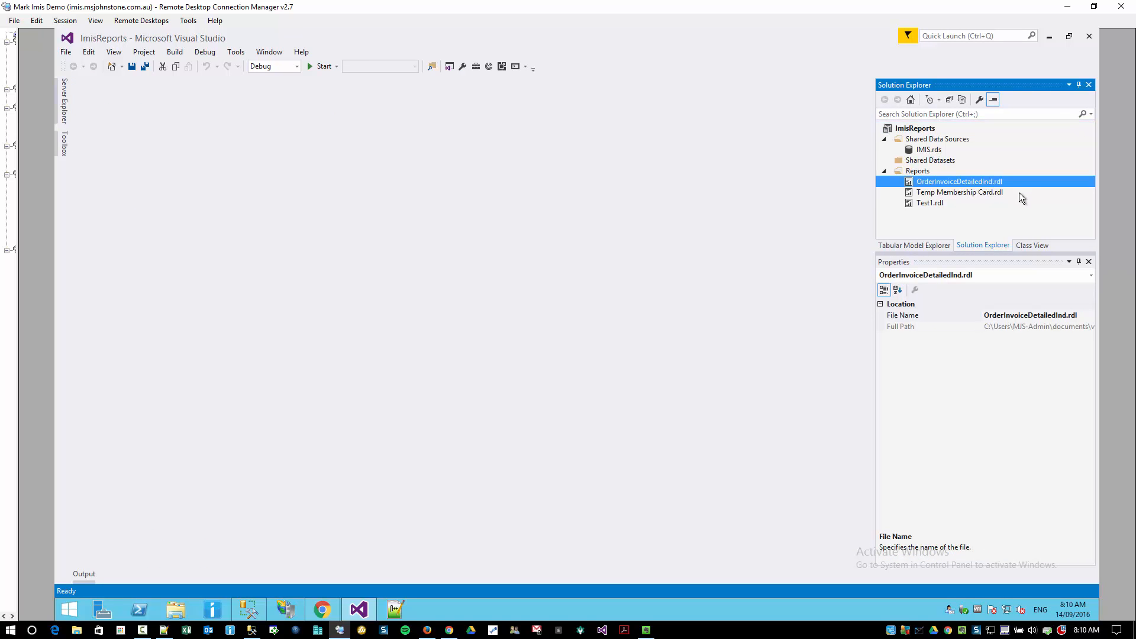
{"action": "key", "text": "Return"}
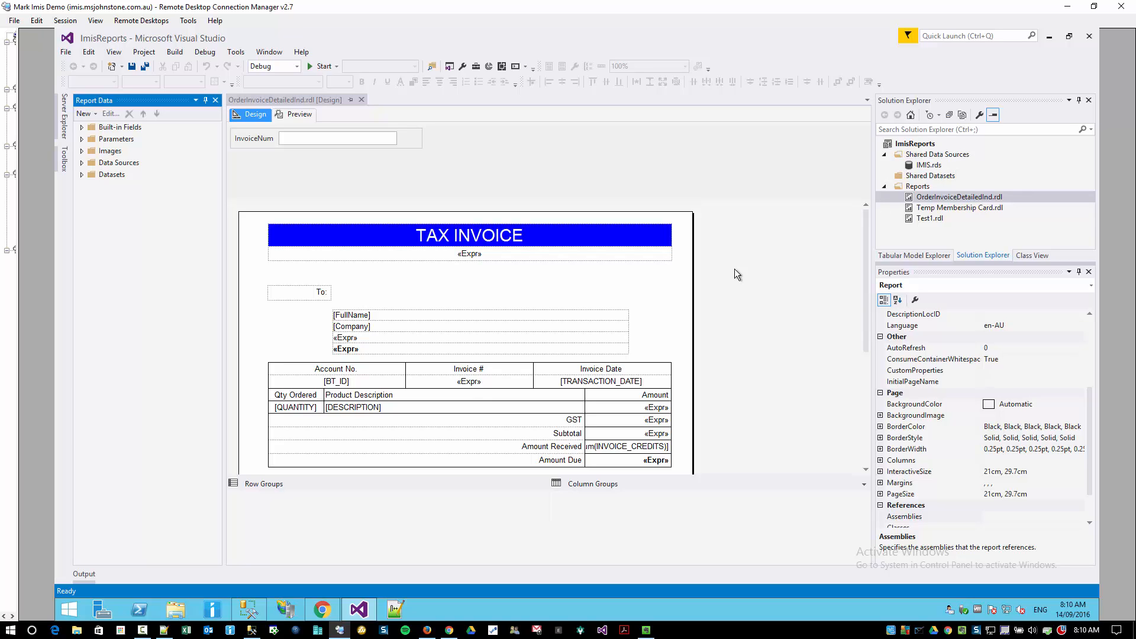
{"action": "left_click", "coordinate": [822, 198]}
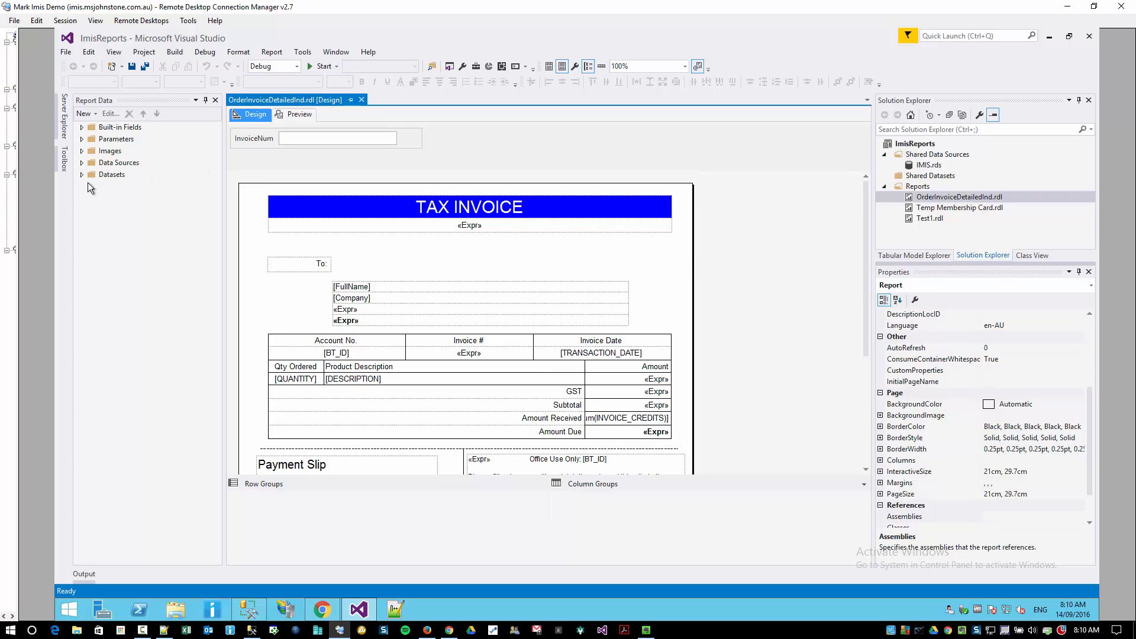
Inspect the report's InvoiceNum parameter and the fields of its IMIS dataset
{"action": "left_click", "coordinate": [82, 139]}
{"action": "left_click", "coordinate": [142, 151]}
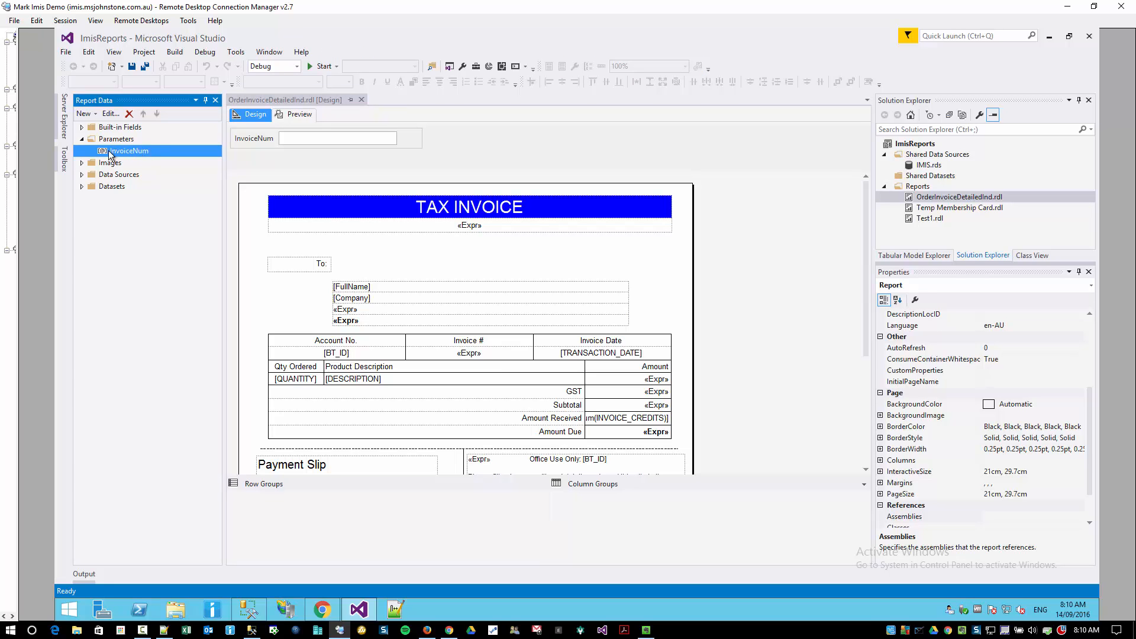
{"action": "left_click", "coordinate": [83, 186]}
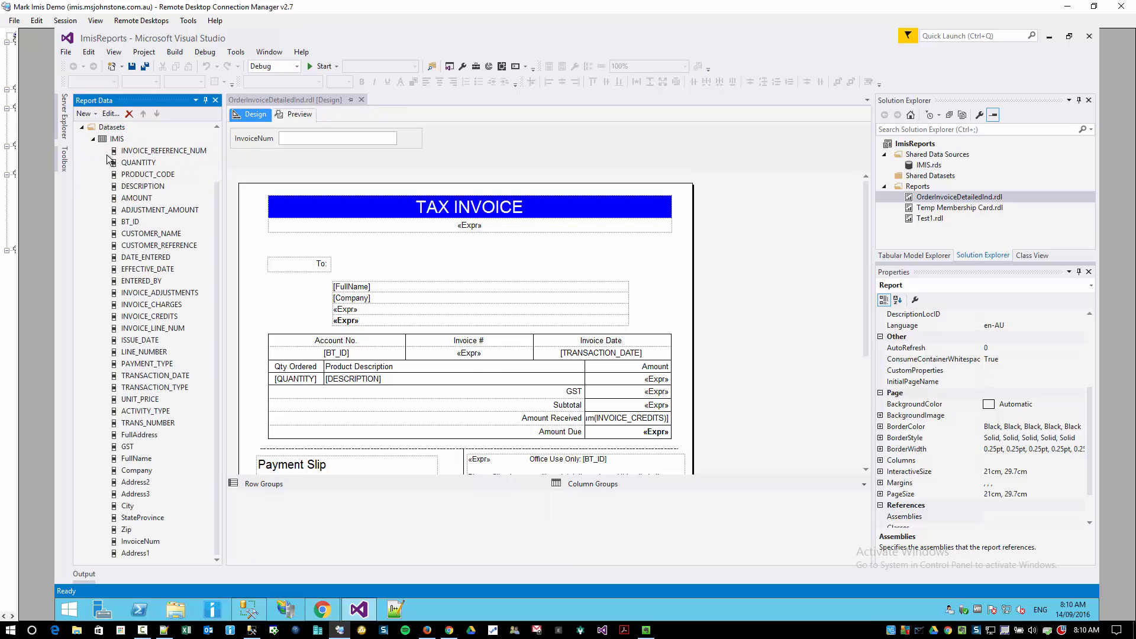
Examine the IMIS dataset's full query text, test-run it with its invoice parameter, and leave the Query Designer without saving
{"action": "left_click", "coordinate": [117, 141]}
{"action": "right_click", "coordinate": [117, 142]}
{"action": "left_click", "coordinate": [145, 172]}
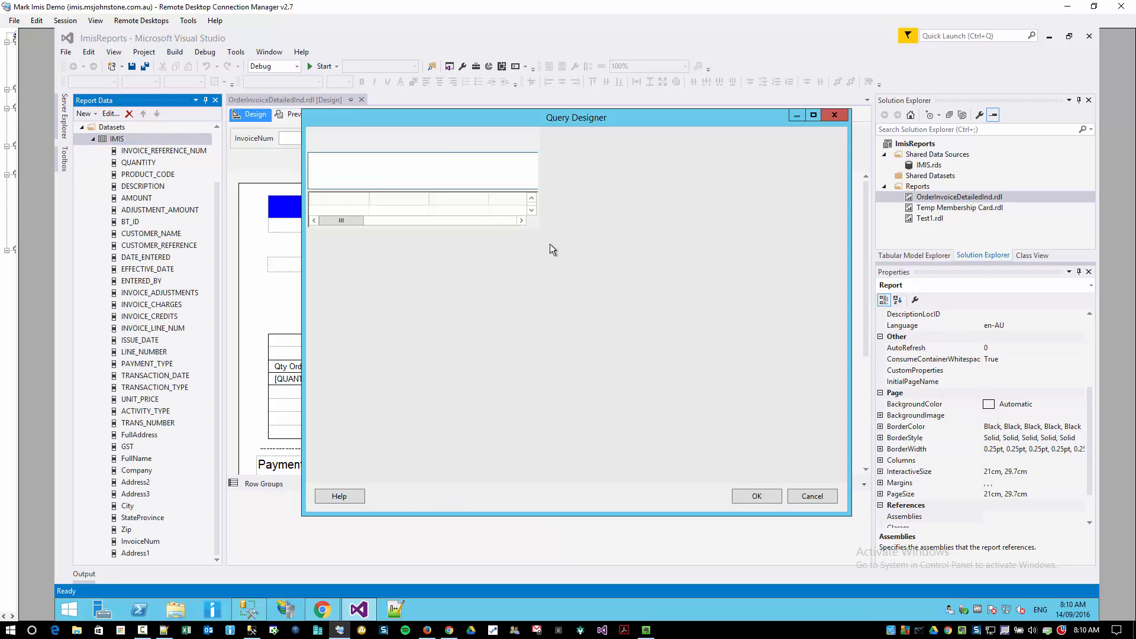
{"action": "double_click", "coordinate": [590, 117]}
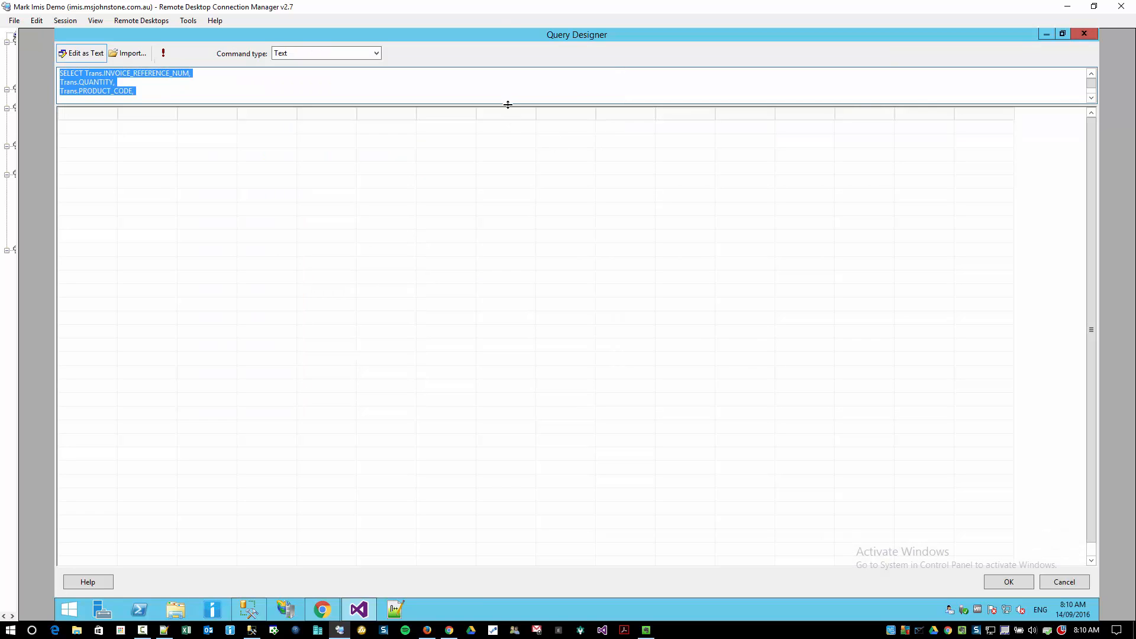
{"action": "left_click_drag", "start_coordinate": [509, 105], "coordinate": [515, 382]}
{"action": "left_click", "coordinate": [482, 286]}
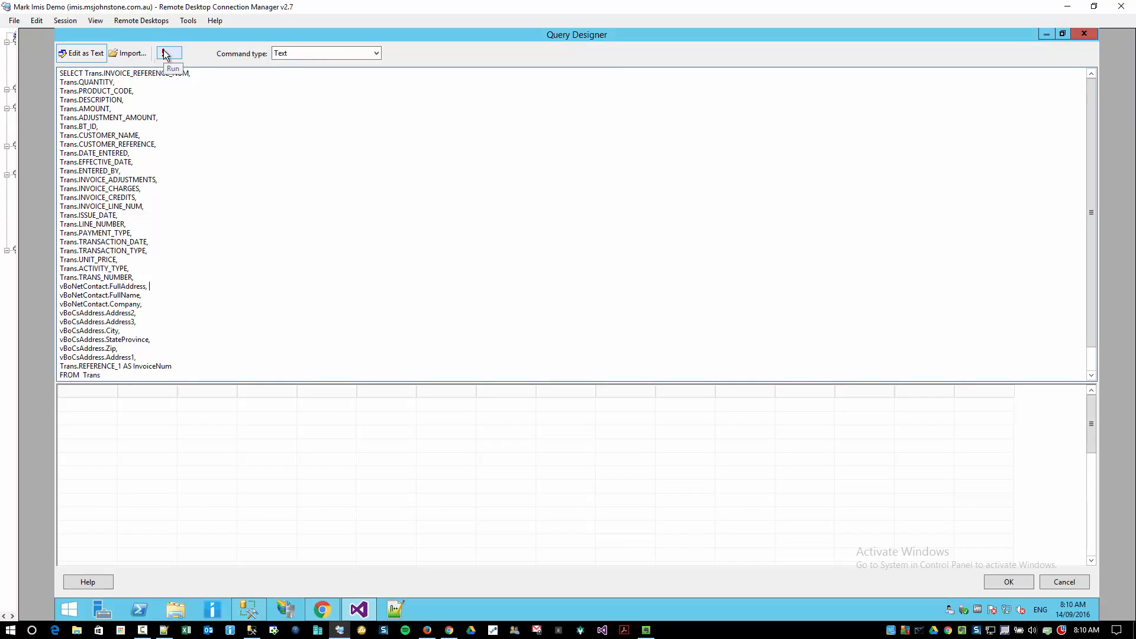
{"action": "left_click", "coordinate": [165, 55]}
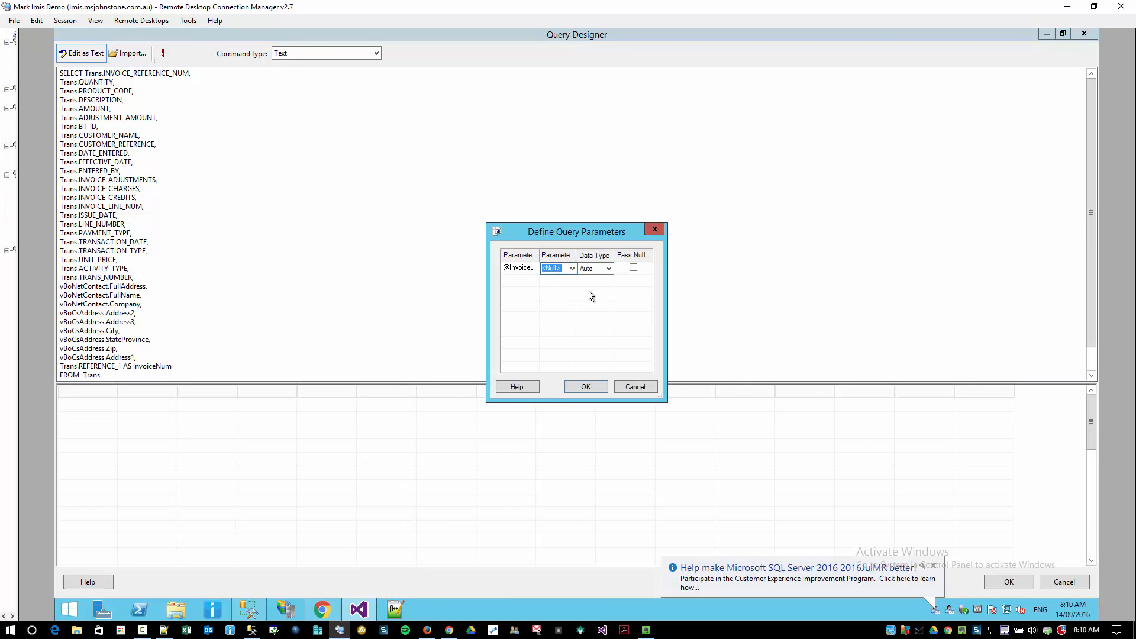
{"action": "left_click", "coordinate": [587, 386]}
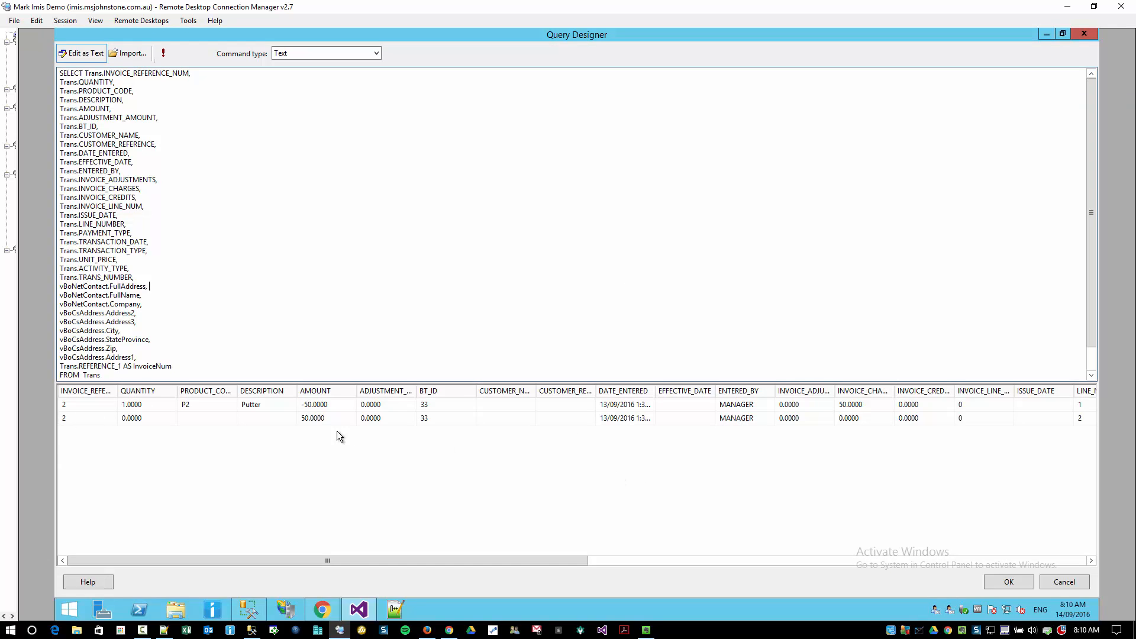
{"action": "left_click", "coordinate": [1063, 583]}
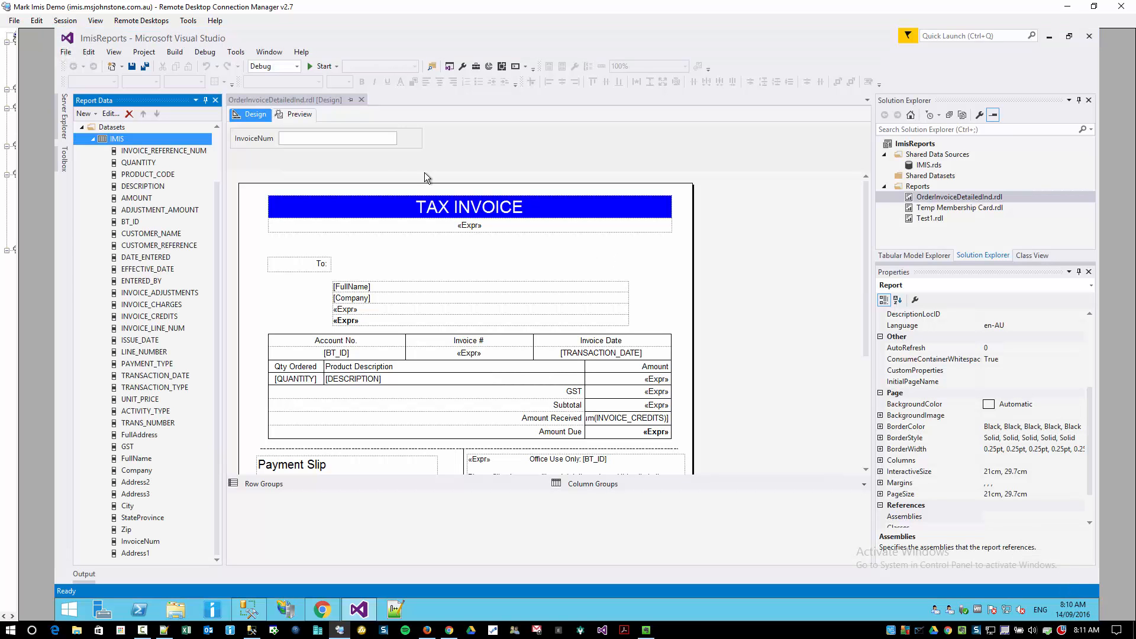
Preview the tax invoice report with InvoiceNum 2, review its contents, and close Visual Studio
{"action": "left_click", "coordinate": [300, 116]}
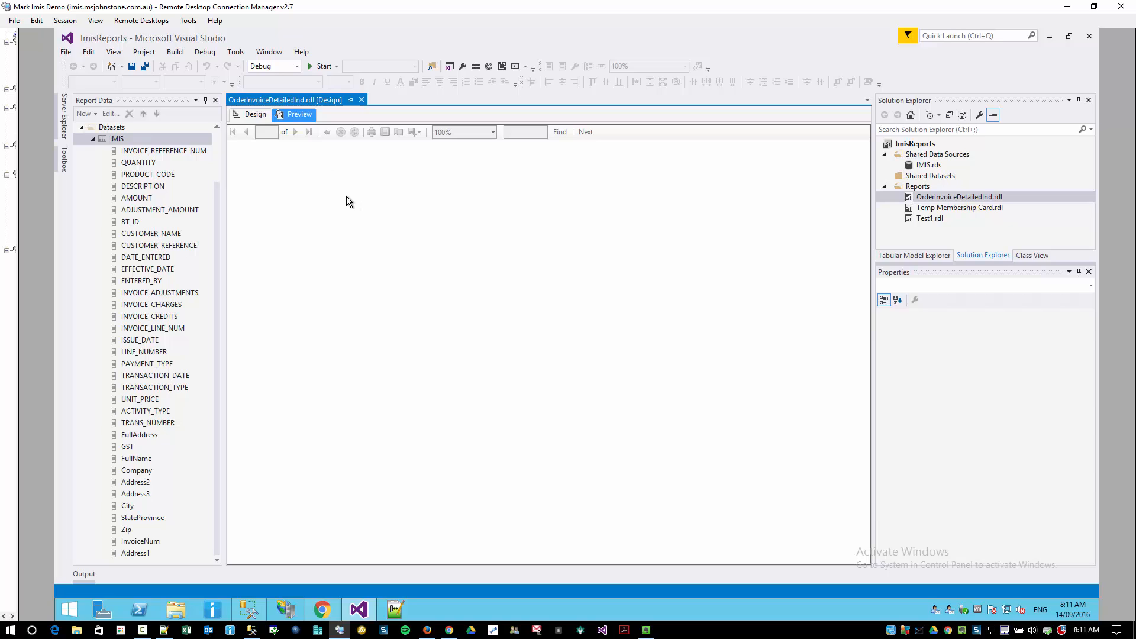
{"action": "left_click", "coordinate": [321, 137]}
{"action": "type", "text": "2"}
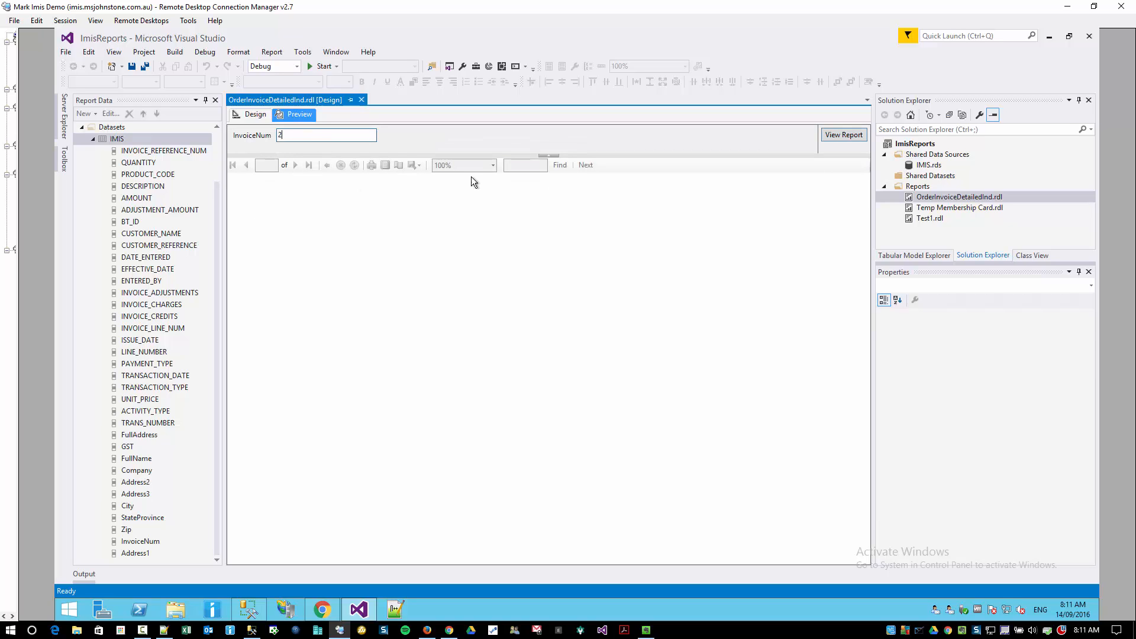
{"action": "left_click", "coordinate": [835, 135]}
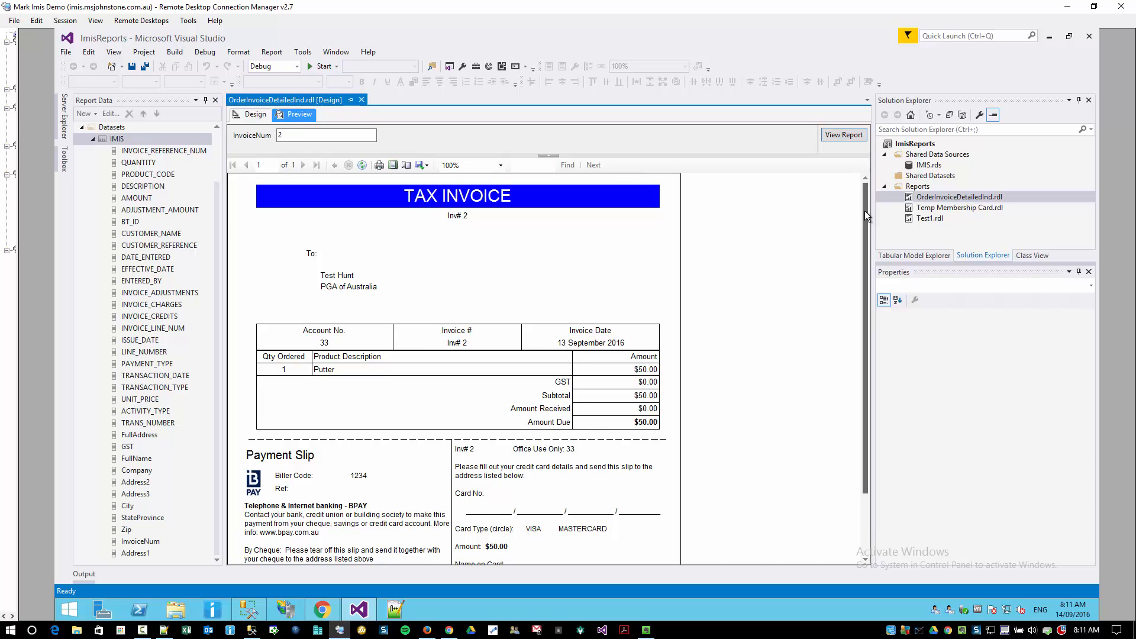
{"action": "mouse_move", "coordinate": [866, 215]}
{"action": "left_mouse_down"}
{"action": "mouse_move", "coordinate": [838, 294]}
{"action": "mouse_move", "coordinate": [864, 228]}
{"action": "left_mouse_up"}
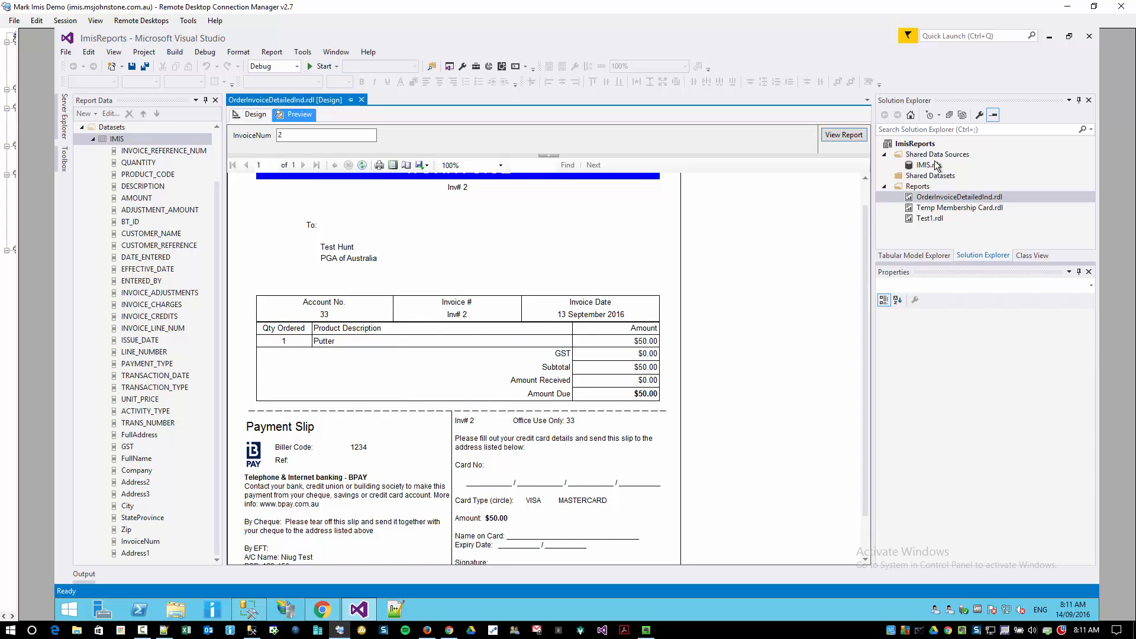
{"action": "left_click", "coordinate": [1090, 40]}
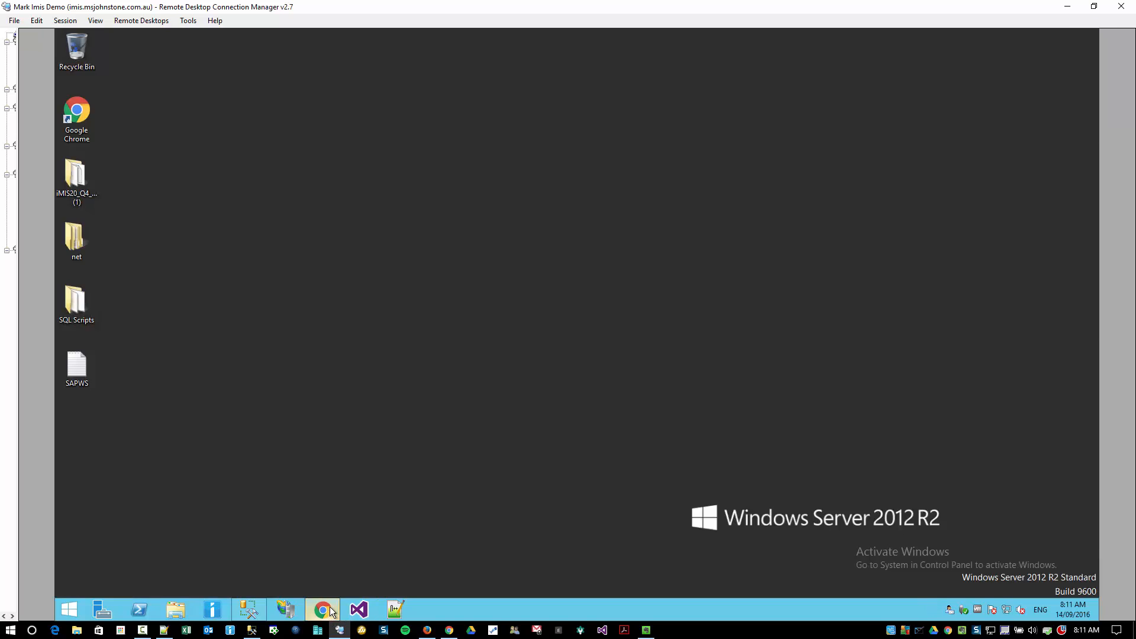
Switch to the iMIS staff site in Chrome and open the Custom SSRS Reports folder among all Continuum reports
{"action": "left_click", "coordinate": [322, 609]}
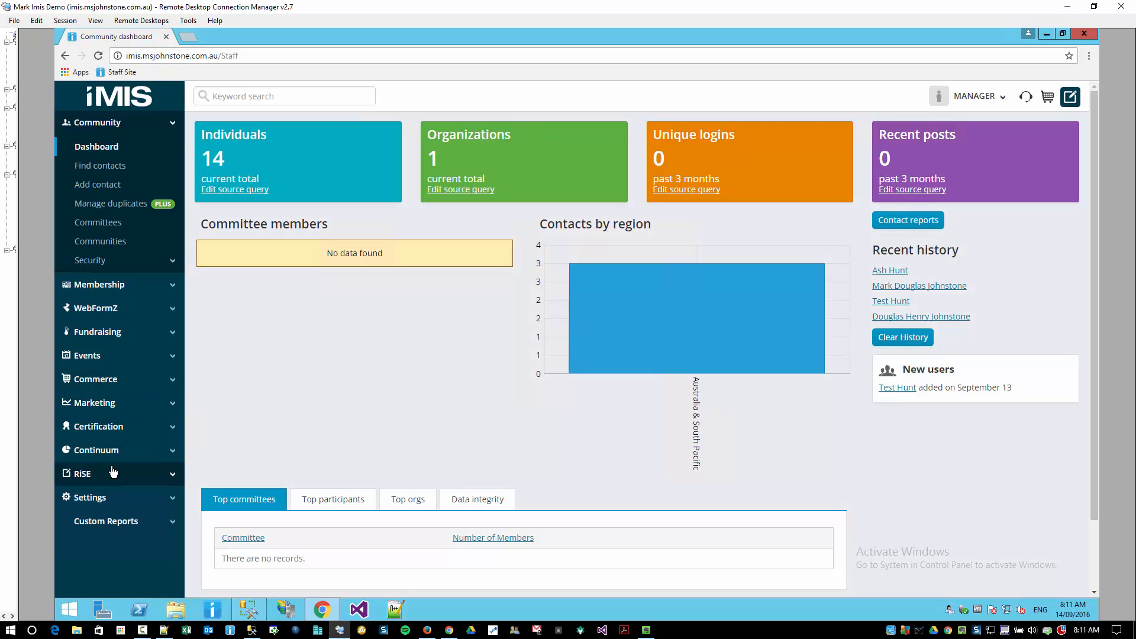
{"action": "left_click", "coordinate": [100, 453]}
{"action": "left_click", "coordinate": [92, 369]}
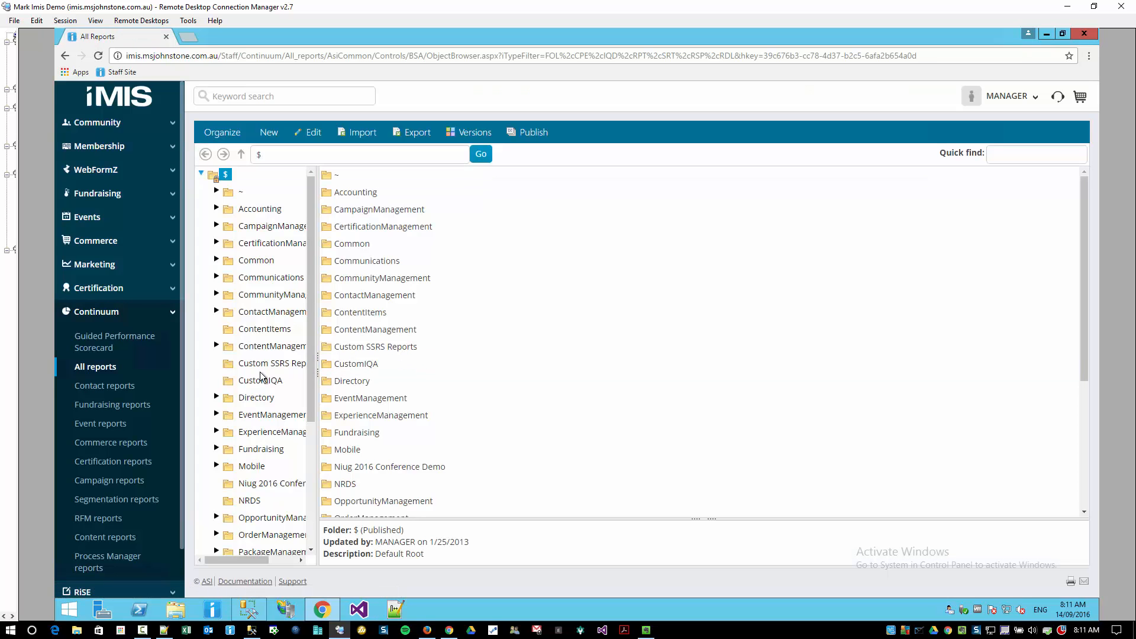
{"action": "left_click", "coordinate": [296, 363]}
{"action": "left_click_drag", "start_coordinate": [314, 338], "coordinate": [326, 327]}
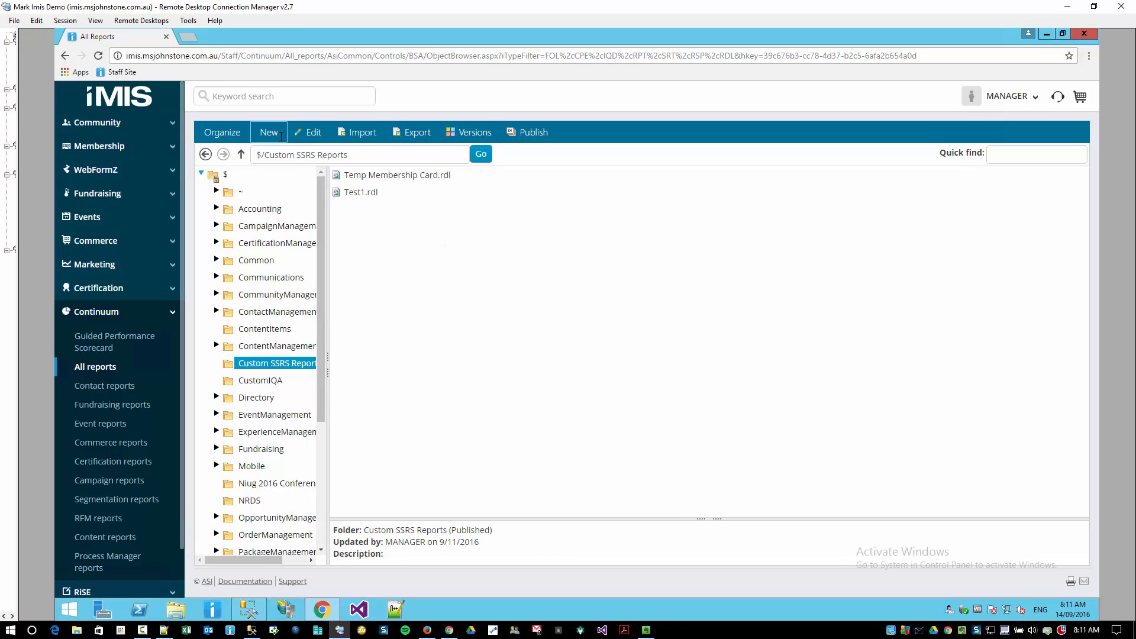
Upload the OrderInvoiceDetailedInd file from the project's Debug folder as a new Reporting Services Template
{"action": "left_click", "coordinate": [269, 132]}
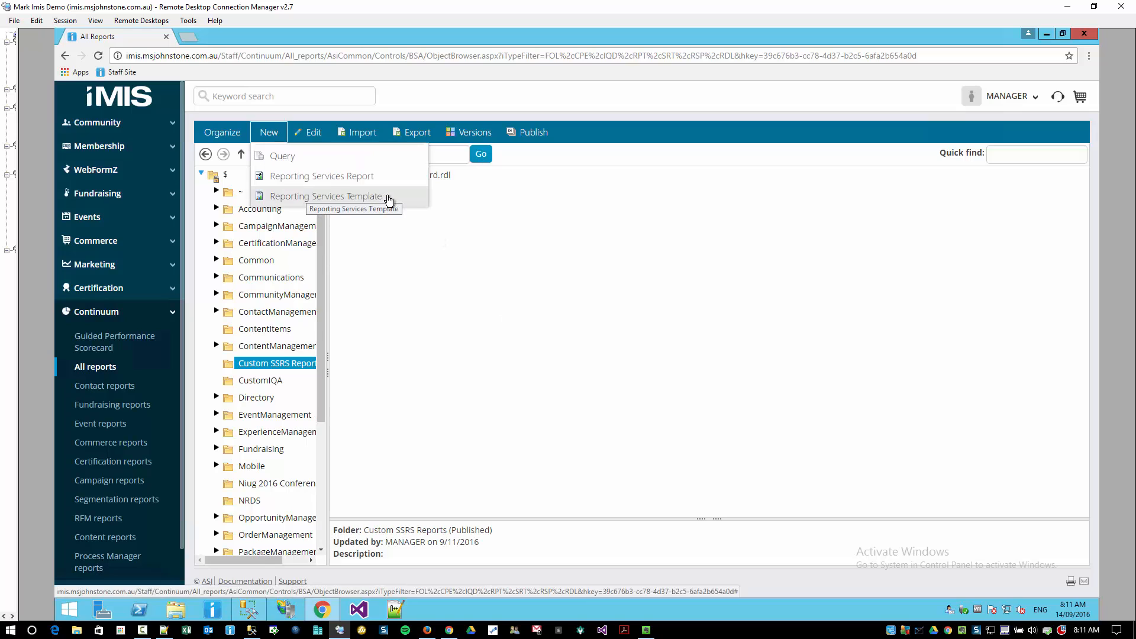
{"action": "left_click", "coordinate": [388, 199]}
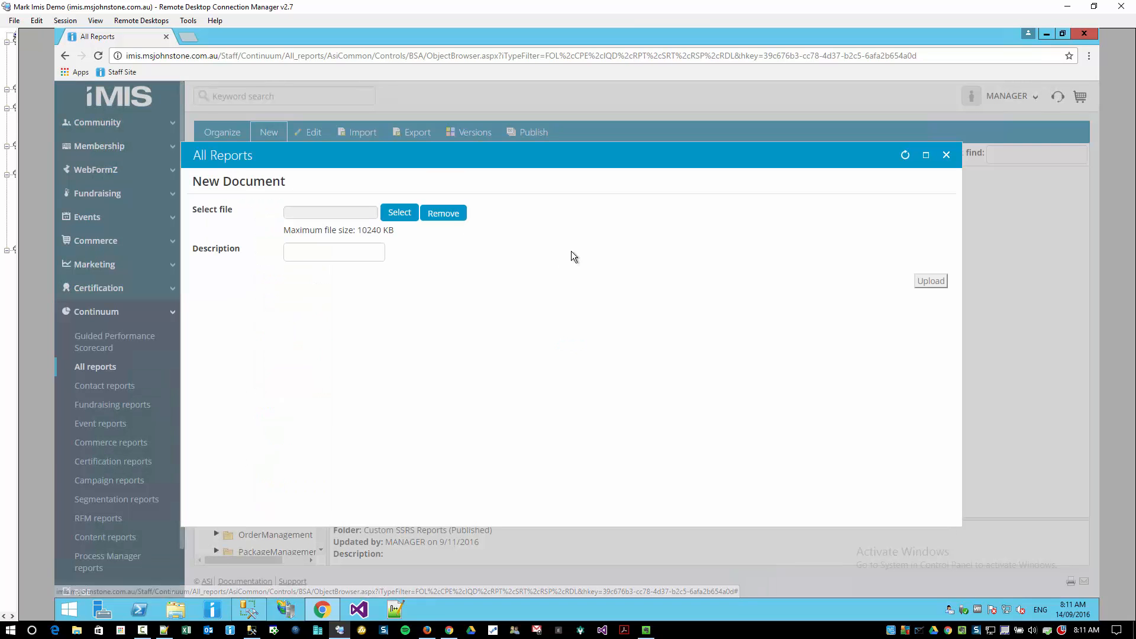
{"action": "left_click", "coordinate": [400, 211]}
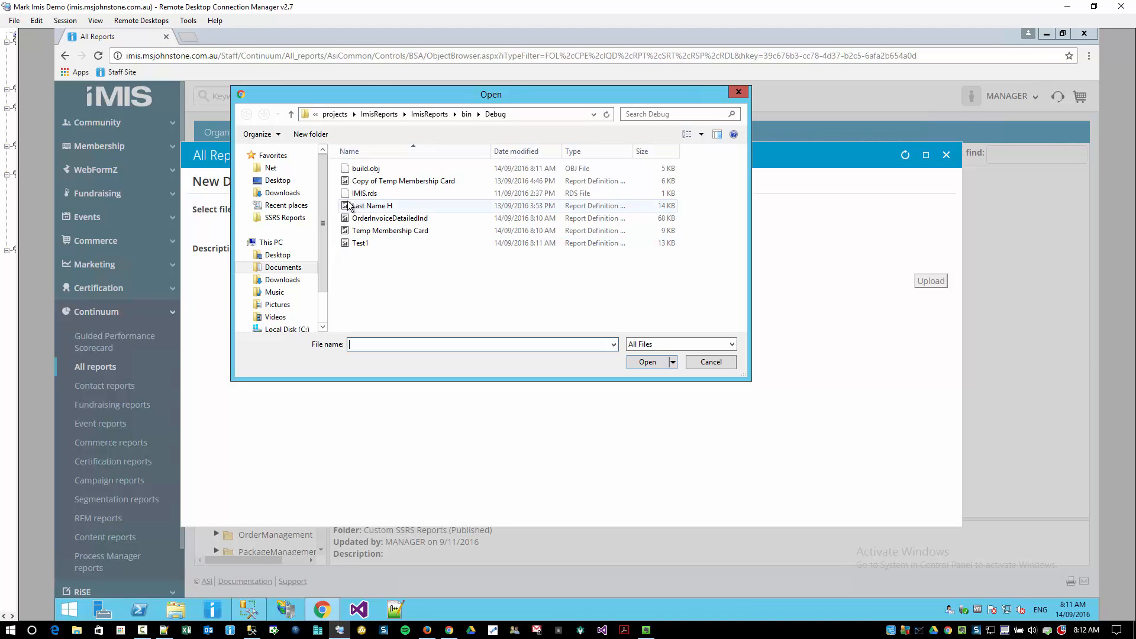
{"action": "left_click", "coordinate": [392, 223]}
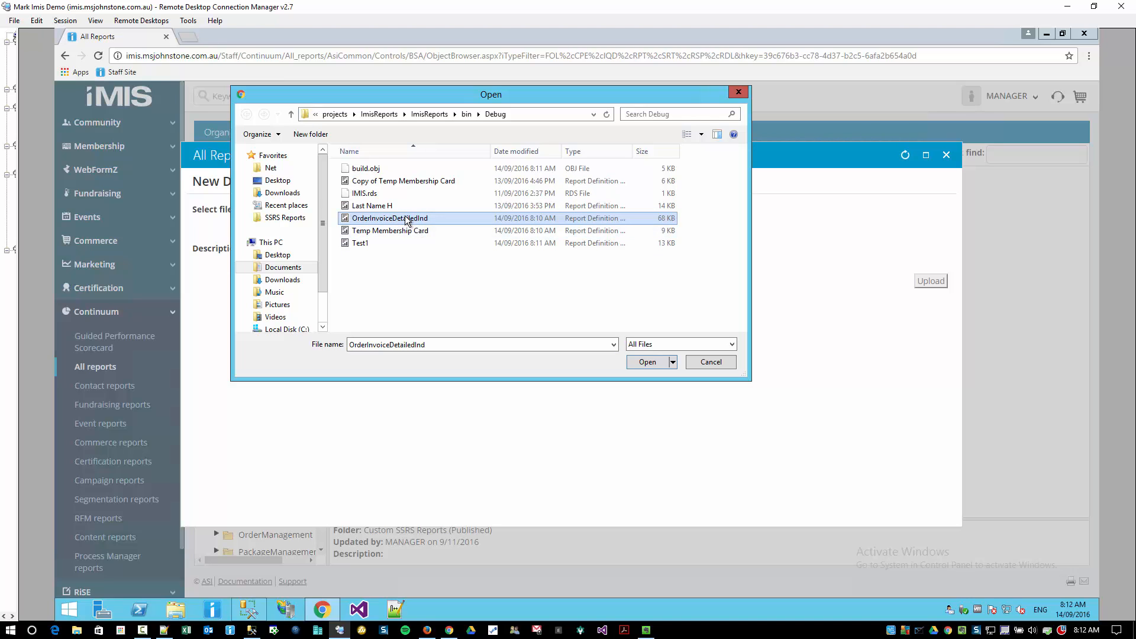
{"action": "left_click", "coordinate": [648, 362]}
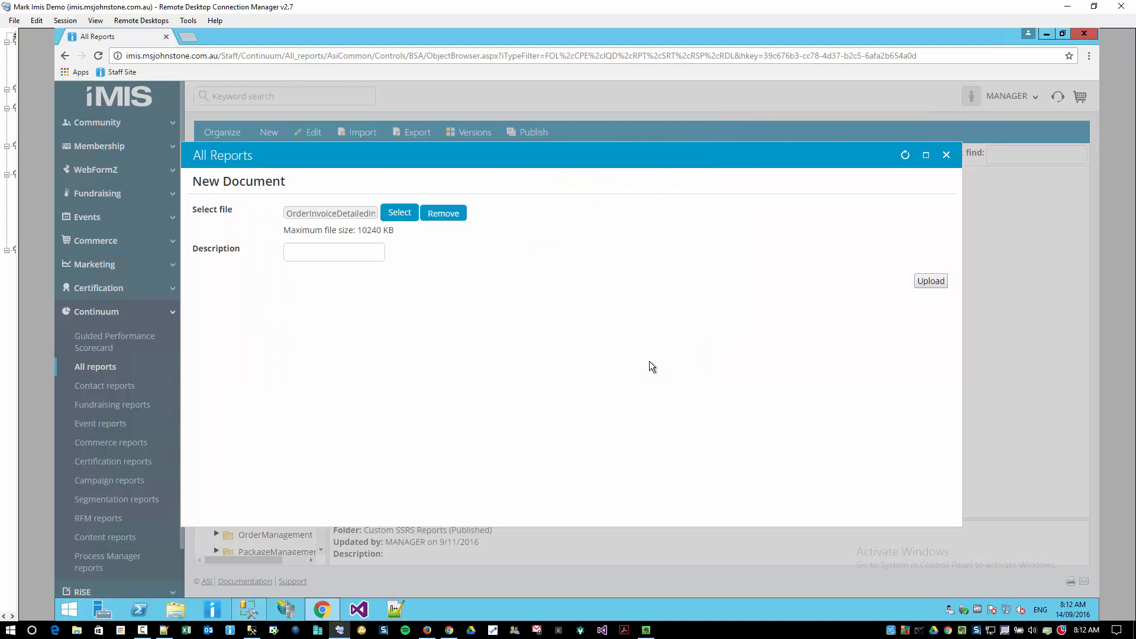
{"action": "left_click", "coordinate": [927, 282]}
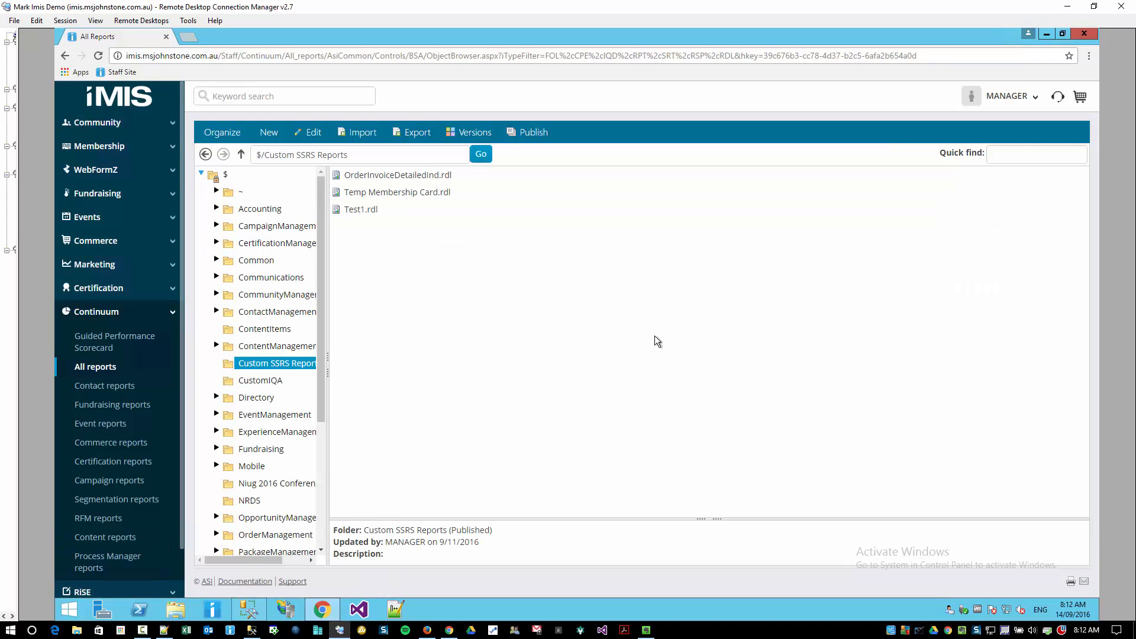
Run the uploaded OrderInvoiceDetailedInd.rdl report with InvoiceNum 2, check the whole invoice down to the payment slip, and close it
{"action": "left_click", "coordinate": [415, 175]}
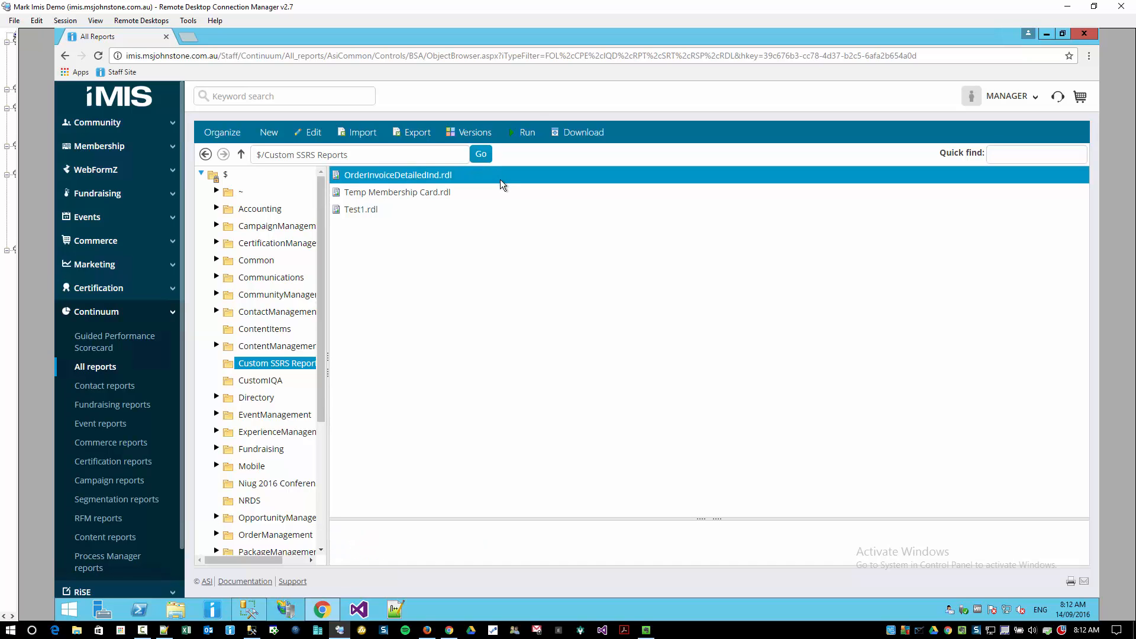
{"action": "left_click", "coordinate": [527, 133]}
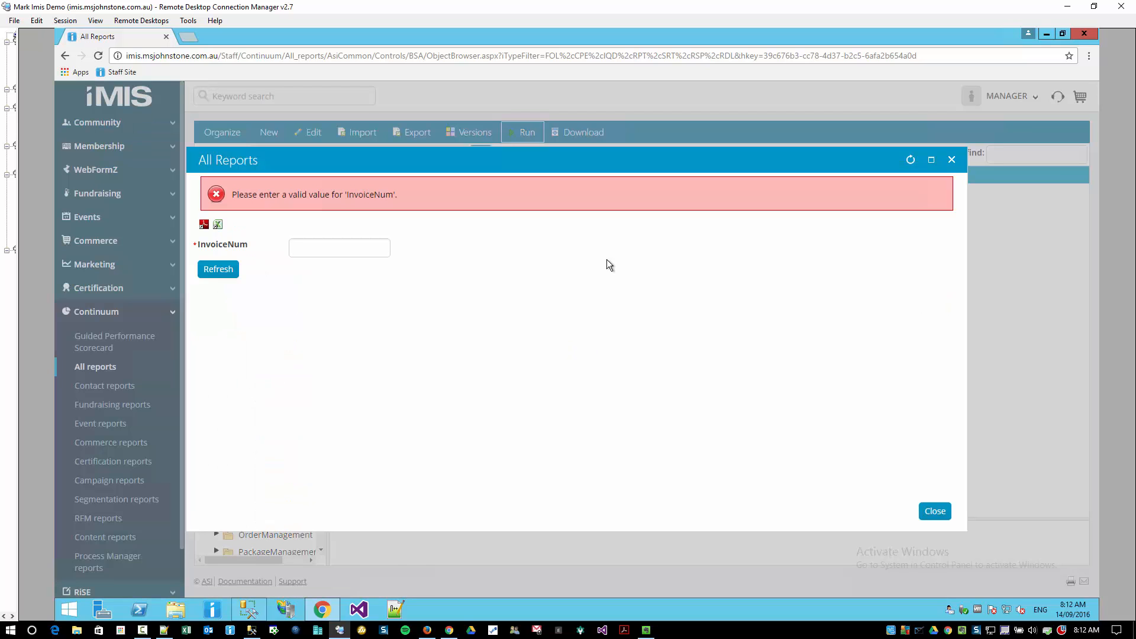
{"action": "left_click", "coordinate": [348, 250]}
{"action": "type", "text": "2"}
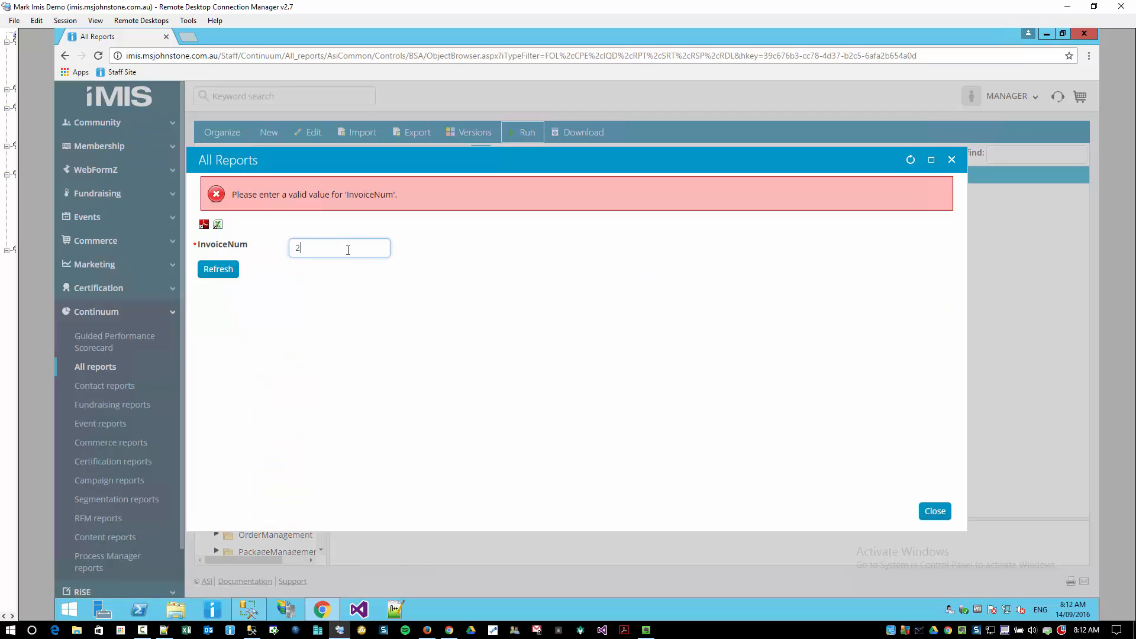
{"action": "left_click", "coordinate": [225, 270]}
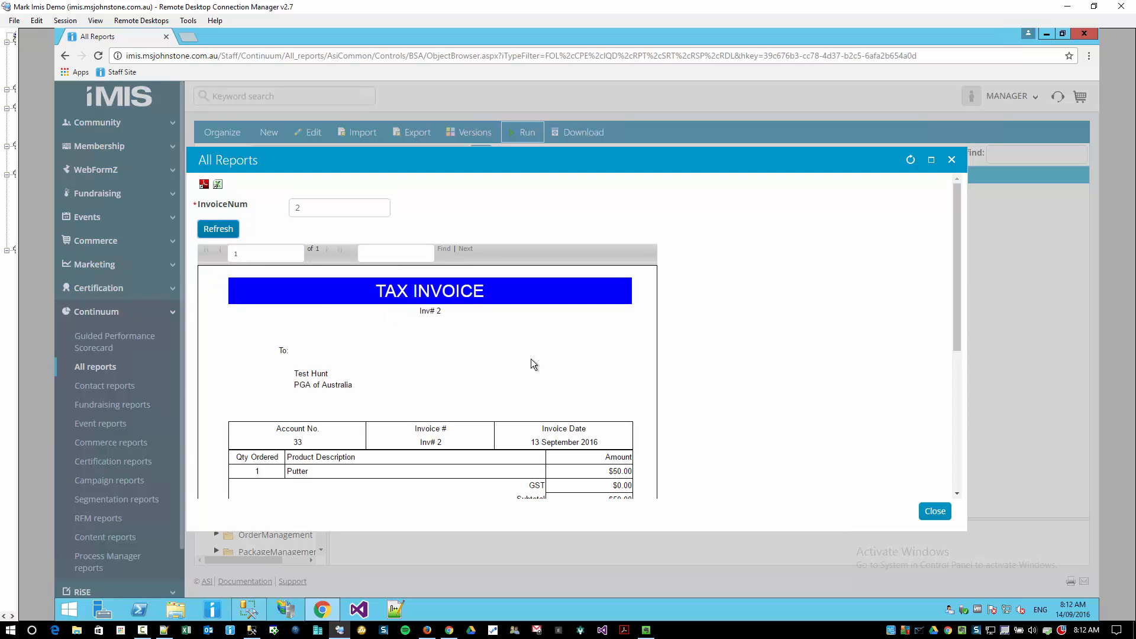
{"action": "scroll", "coordinate": [524, 346], "scroll_direction": "down", "scroll_amount": 5}
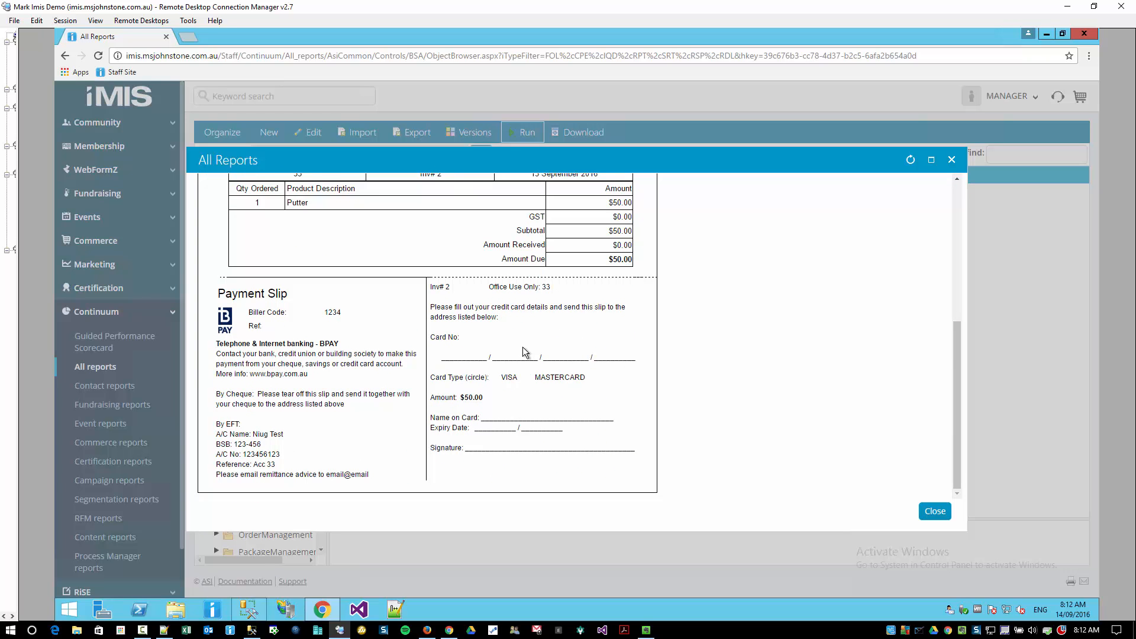
{"action": "scroll", "coordinate": [524, 353], "scroll_direction": "up", "scroll_amount": 6}
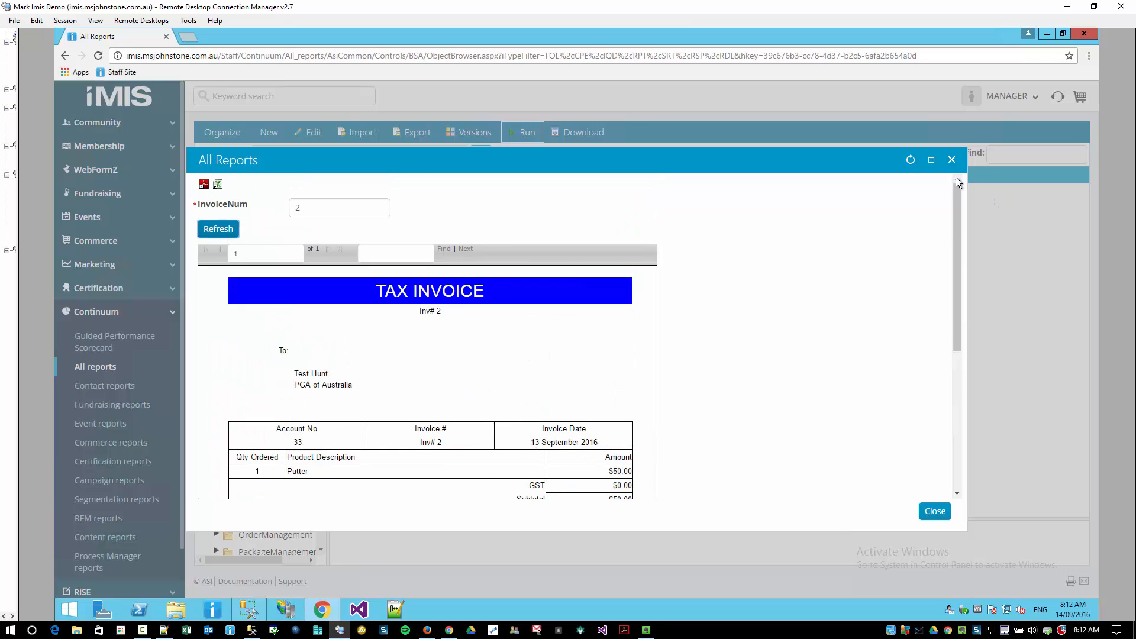
{"action": "left_click", "coordinate": [952, 159]}
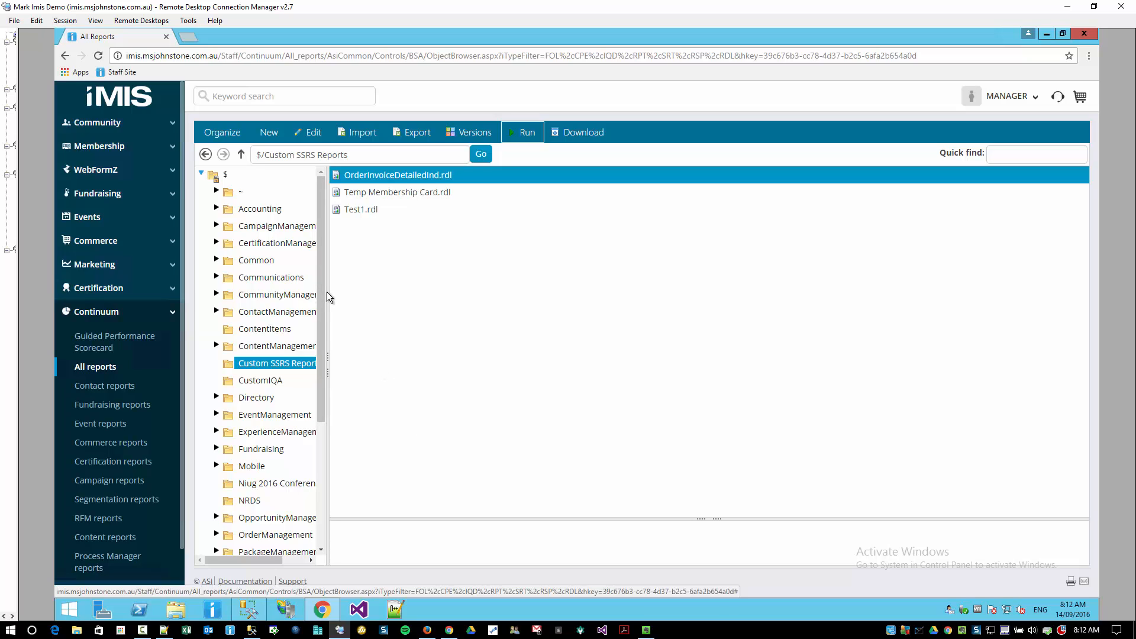
{"action": "left_click_drag", "start_coordinate": [327, 298], "coordinate": [380, 299]}
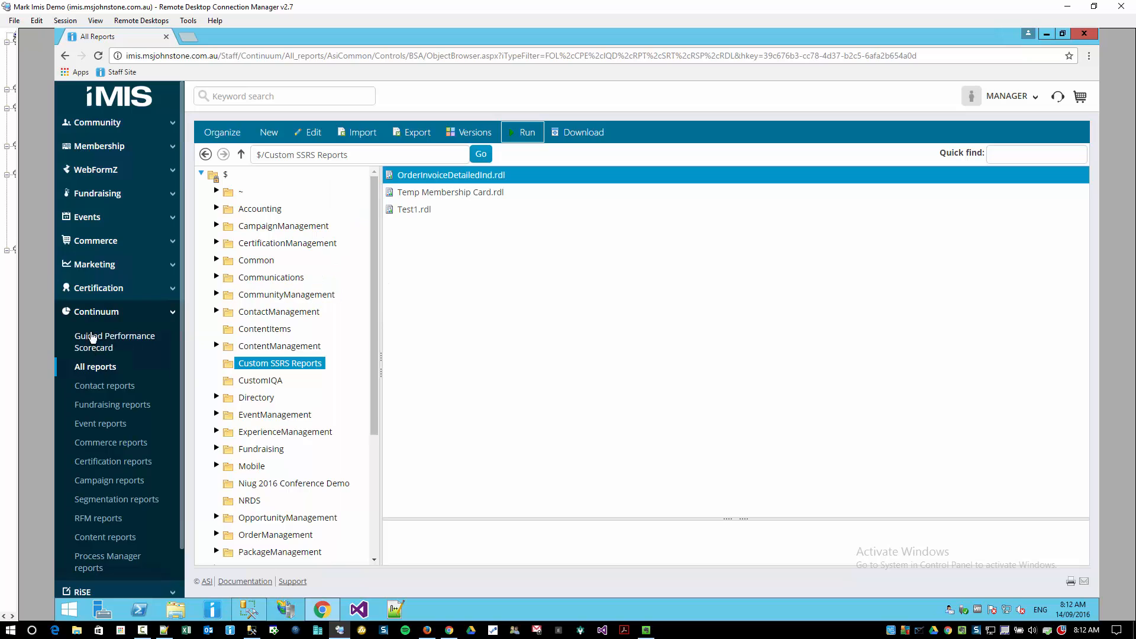
Open the Custom Reports folder under Shared Content in the RiSE Page Builder's content manager
{"action": "left_click", "coordinate": [172, 312]}
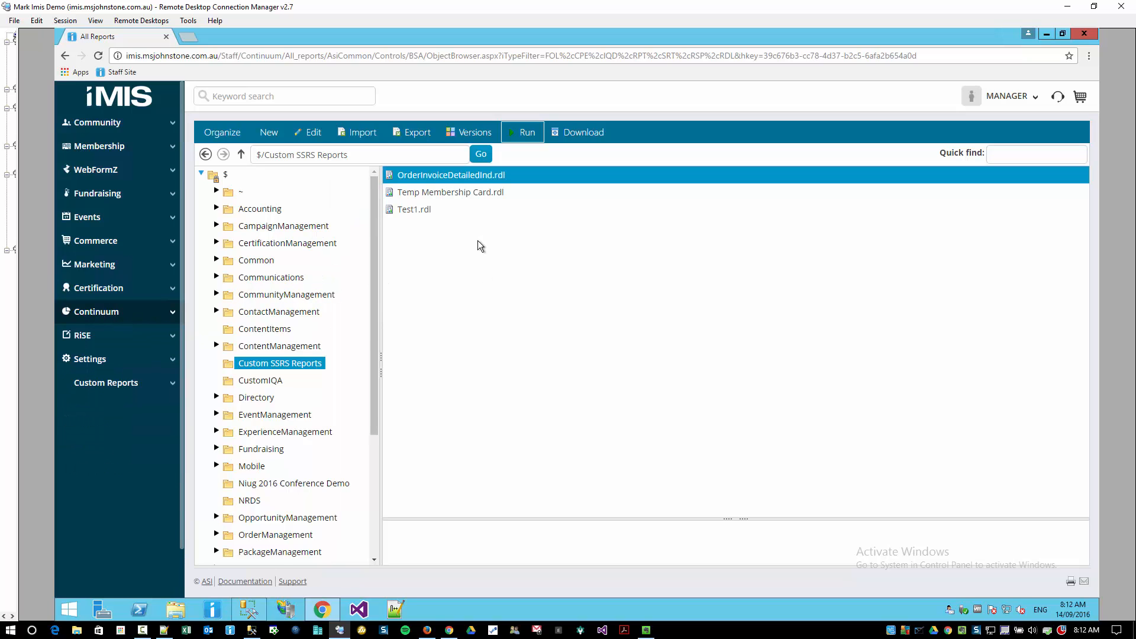
{"action": "left_click", "coordinate": [95, 339]}
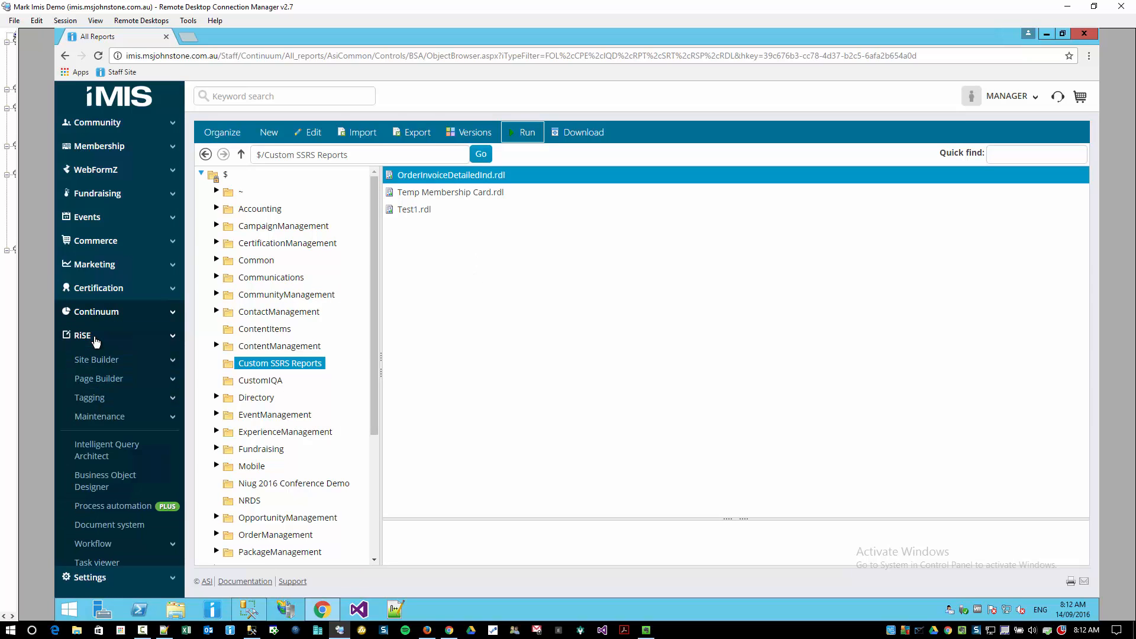
{"action": "left_click", "coordinate": [99, 379]}
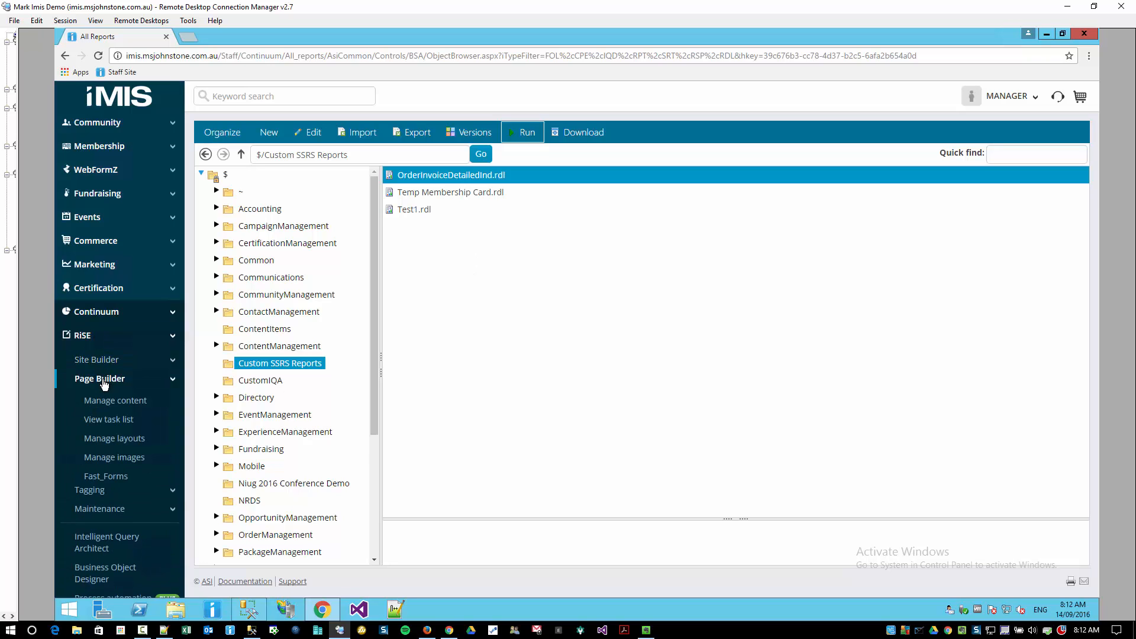
{"action": "left_click", "coordinate": [101, 401]}
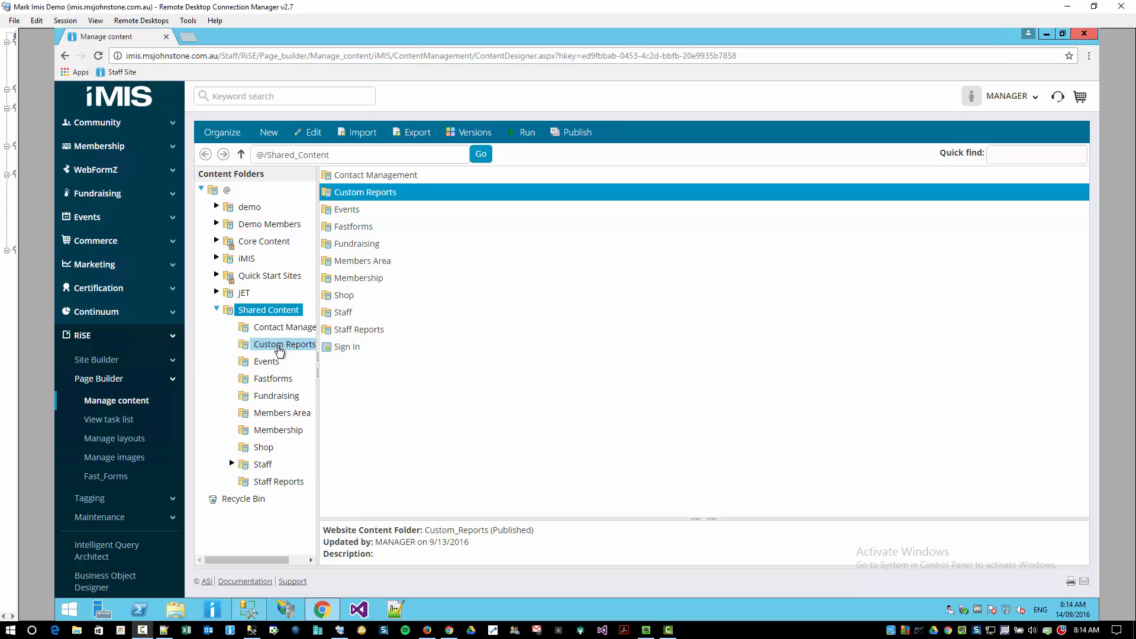
{"action": "left_click", "coordinate": [295, 348]}
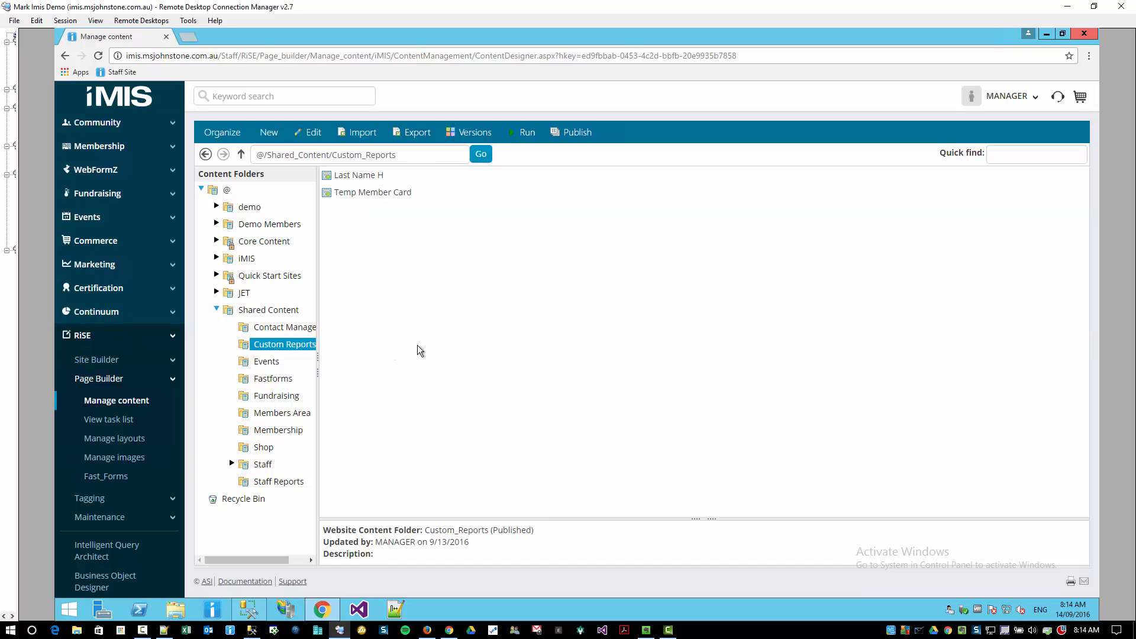
Create a new website content page titled Invoice Reprint with the SingleColumn layout
{"action": "mouse_move", "coordinate": [271, 137]}
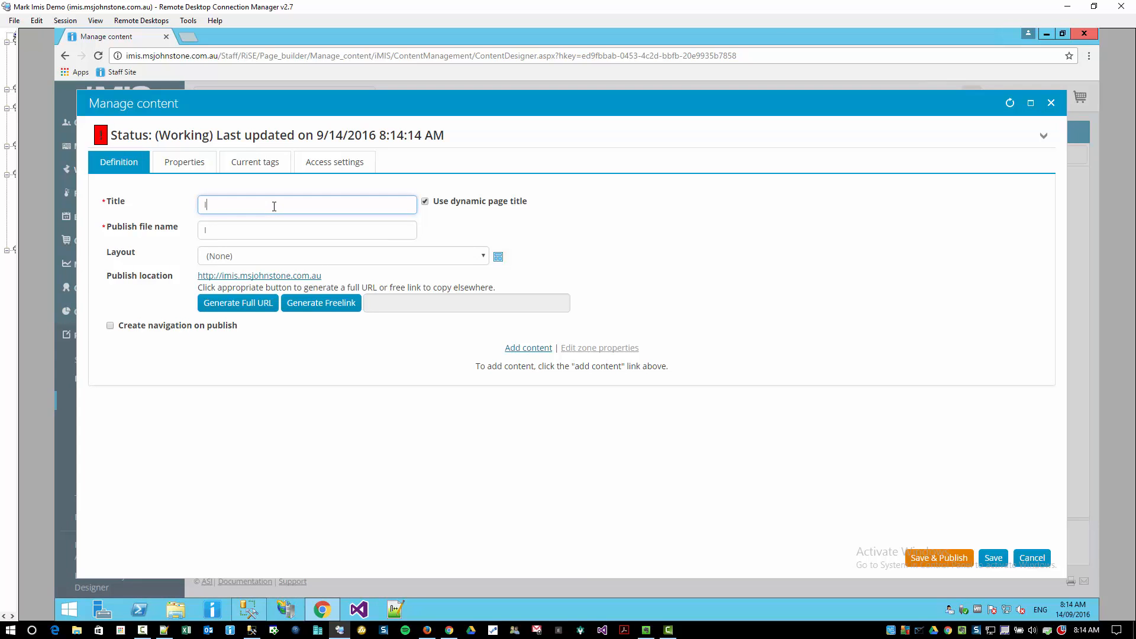
{"action": "type", "text": "Invoice Reprint"}
{"action": "left_click", "coordinate": [290, 257]}
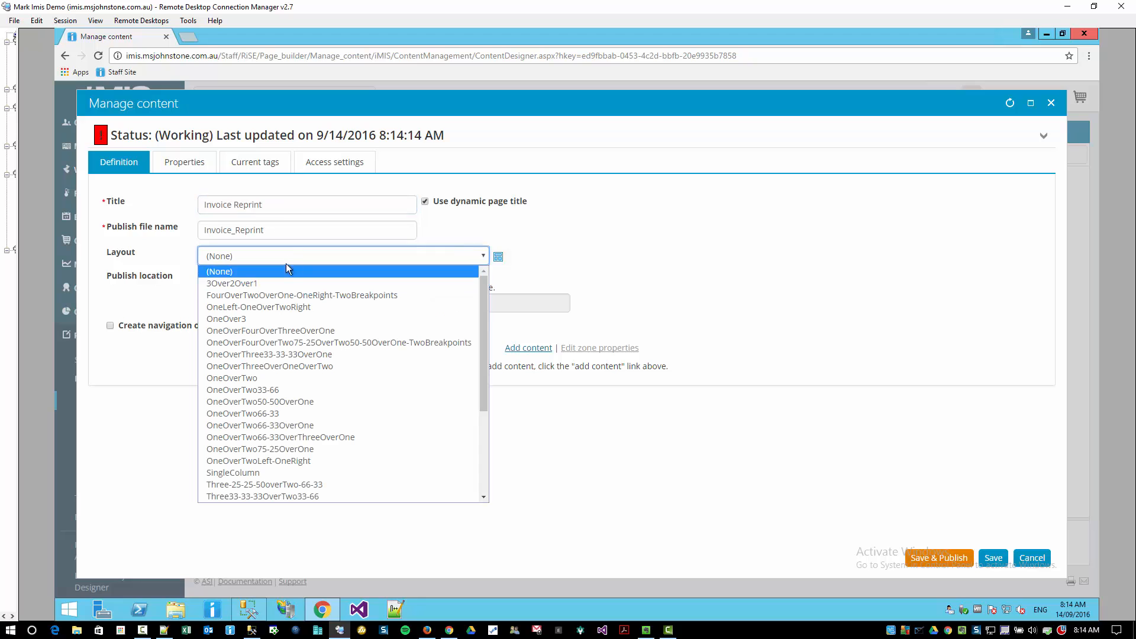
{"action": "left_click", "coordinate": [264, 467]}
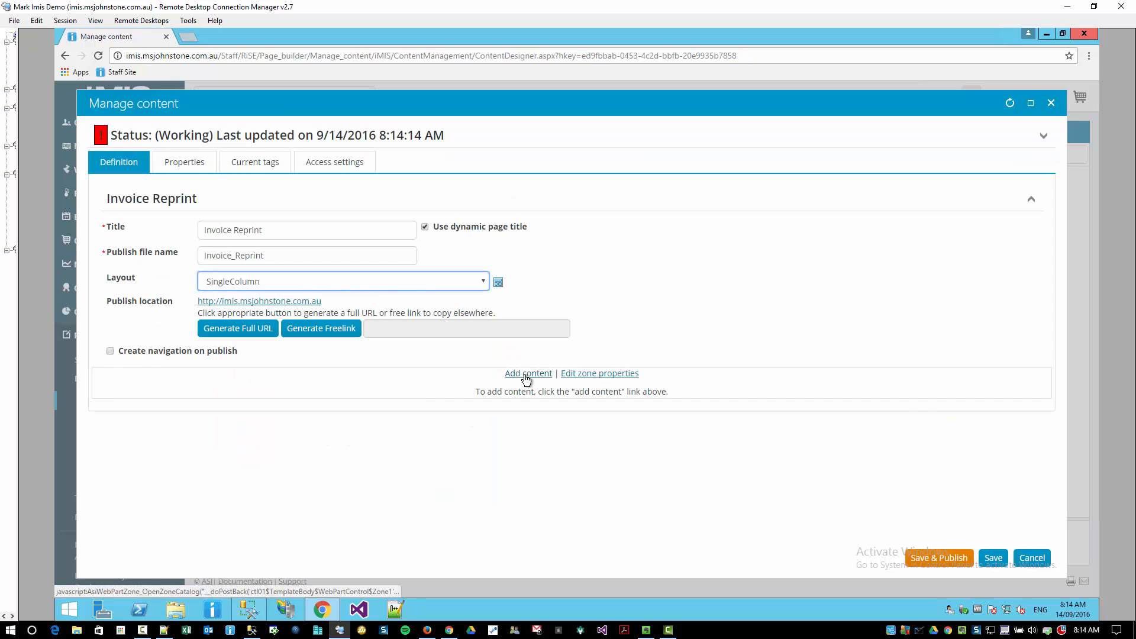
Add a Report Display iPart from the Utility content types to the Invoice Reprint page
{"action": "left_click", "coordinate": [526, 375]}
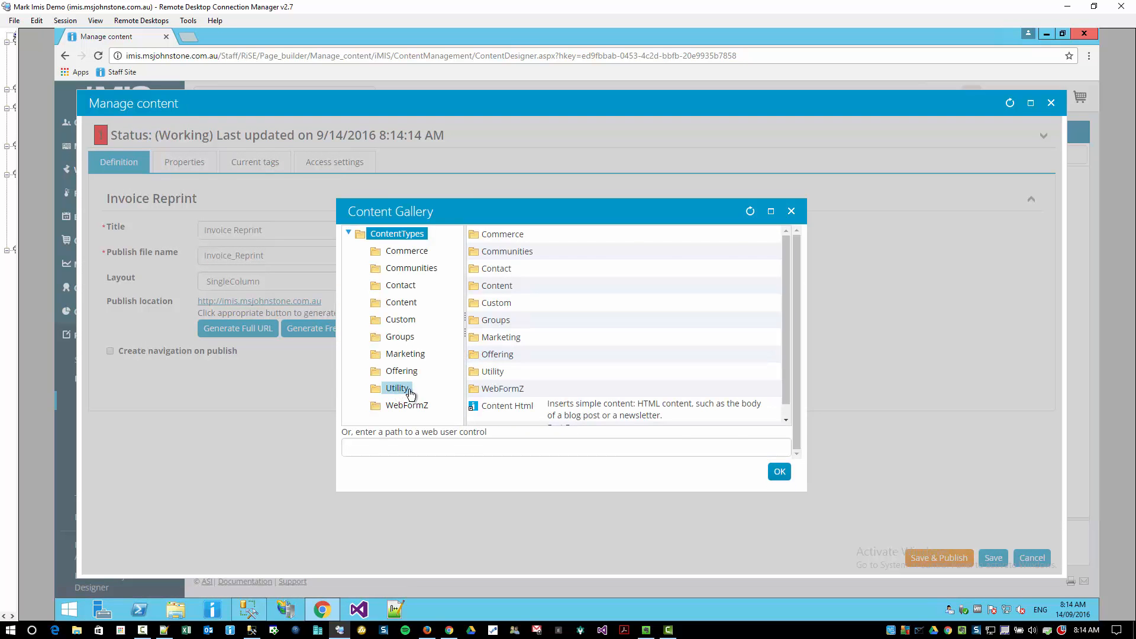
{"action": "left_click", "coordinate": [409, 391]}
{"action": "left_click_drag", "start_coordinate": [784, 263], "coordinate": [786, 361]}
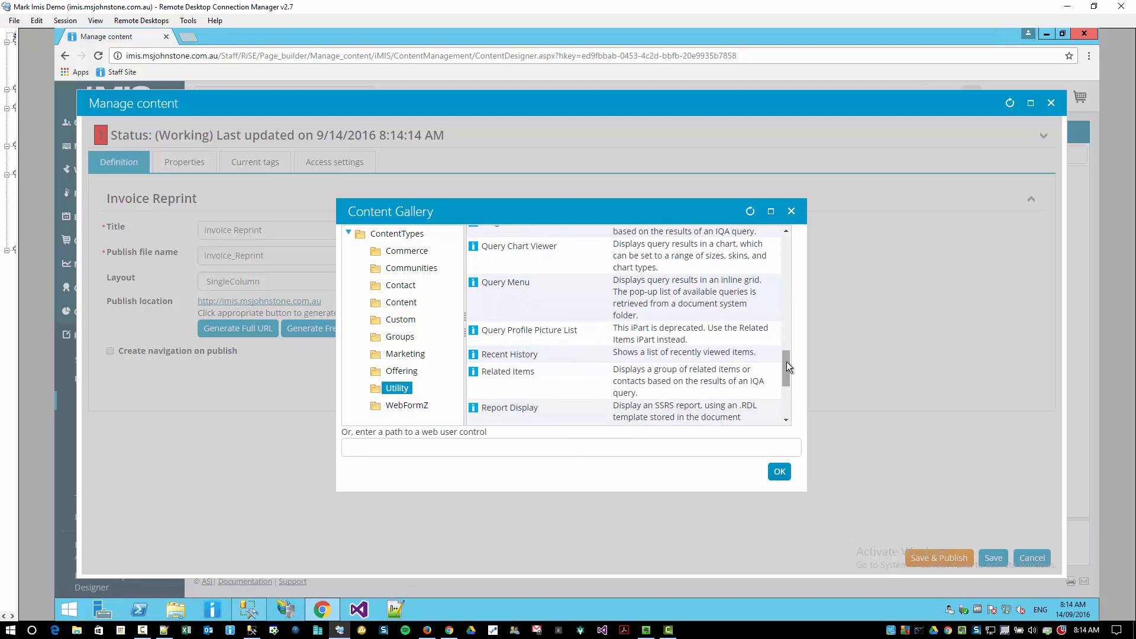
{"action": "left_click", "coordinate": [607, 372]}
{"action": "scroll", "coordinate": [598, 385], "scroll_direction": "down", "scroll_amount": 2}
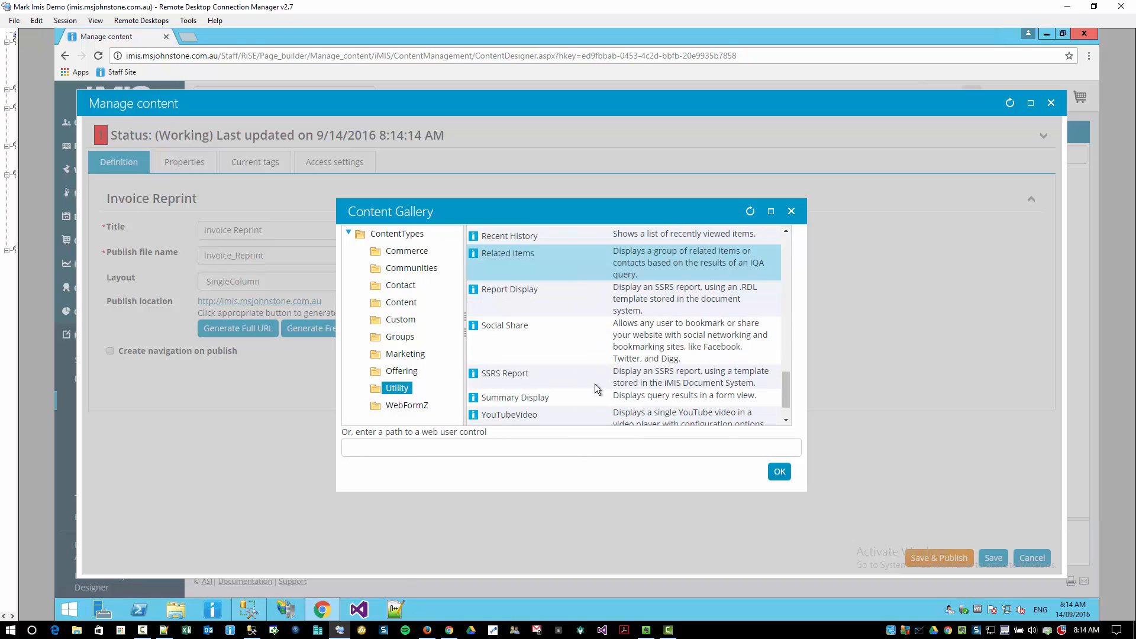
{"action": "left_click", "coordinate": [524, 299]}
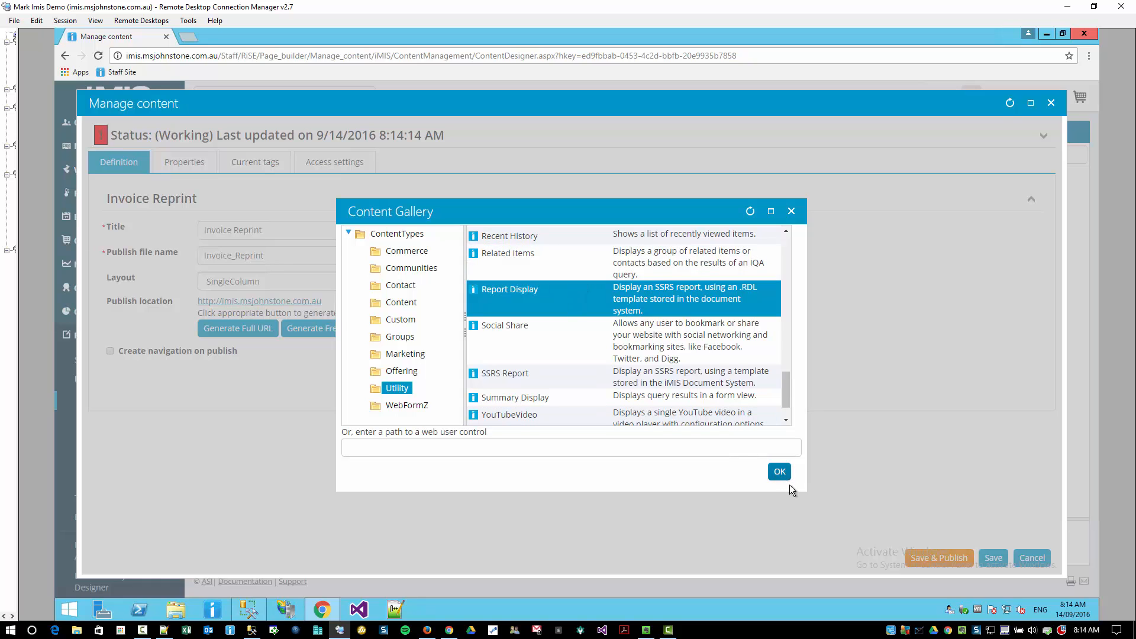
{"action": "left_click", "coordinate": [772, 467]}
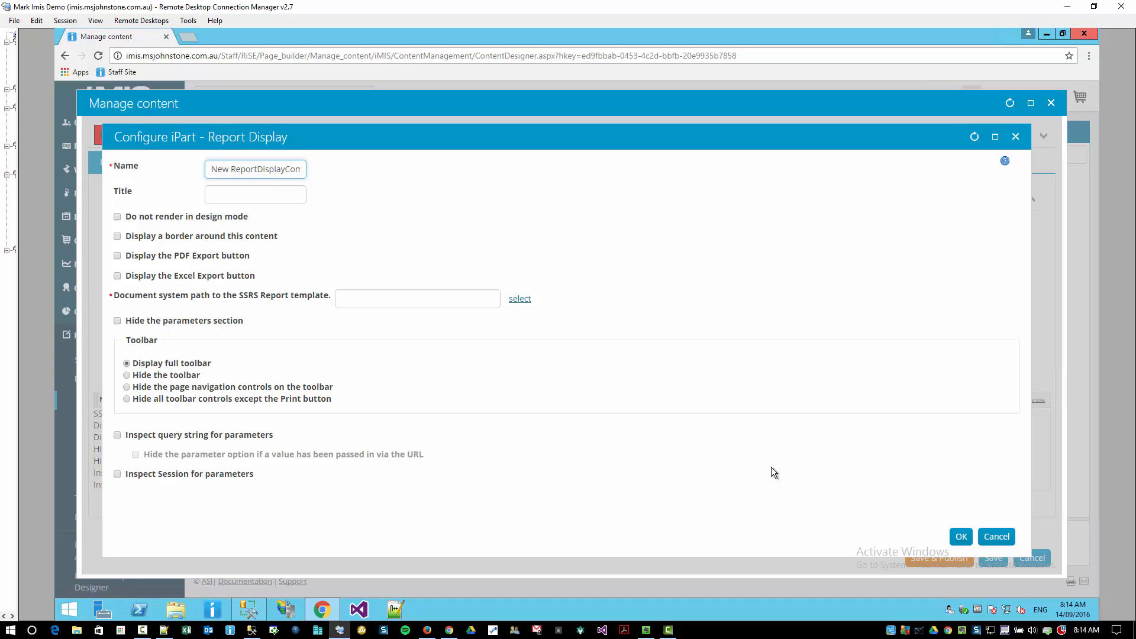
Name the iPart "Invoice Rreprint", title it "Invoice reprint", and enable display of the PDF Export button
{"action": "left_click_drag", "start_coordinate": [208, 170], "coordinate": [421, 183]}
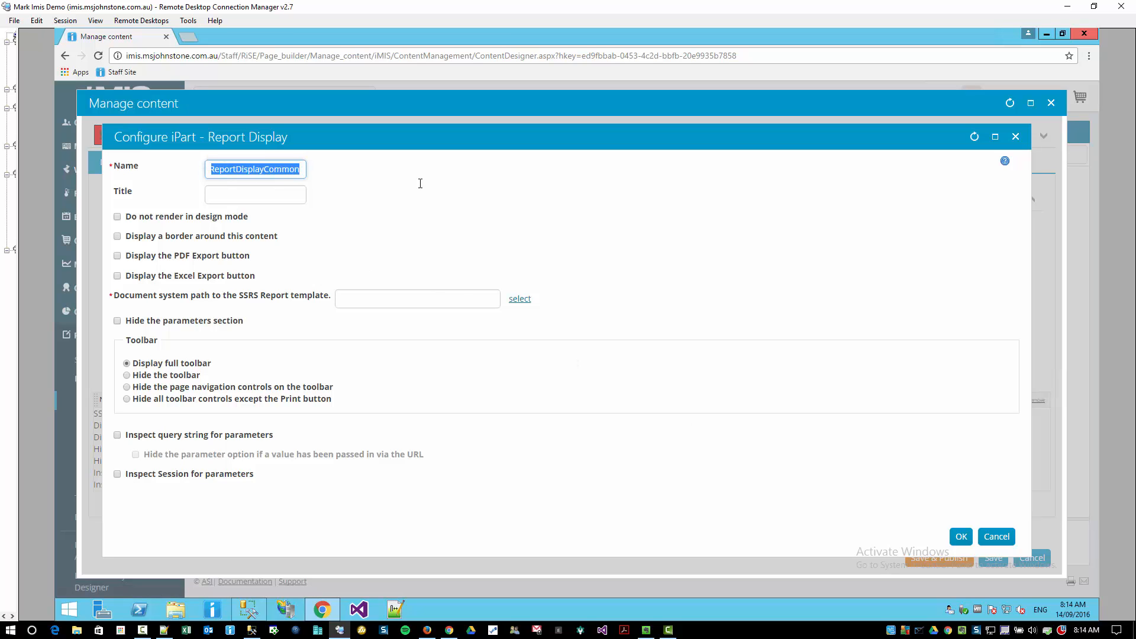
{"action": "type", "text": "Invoice"}
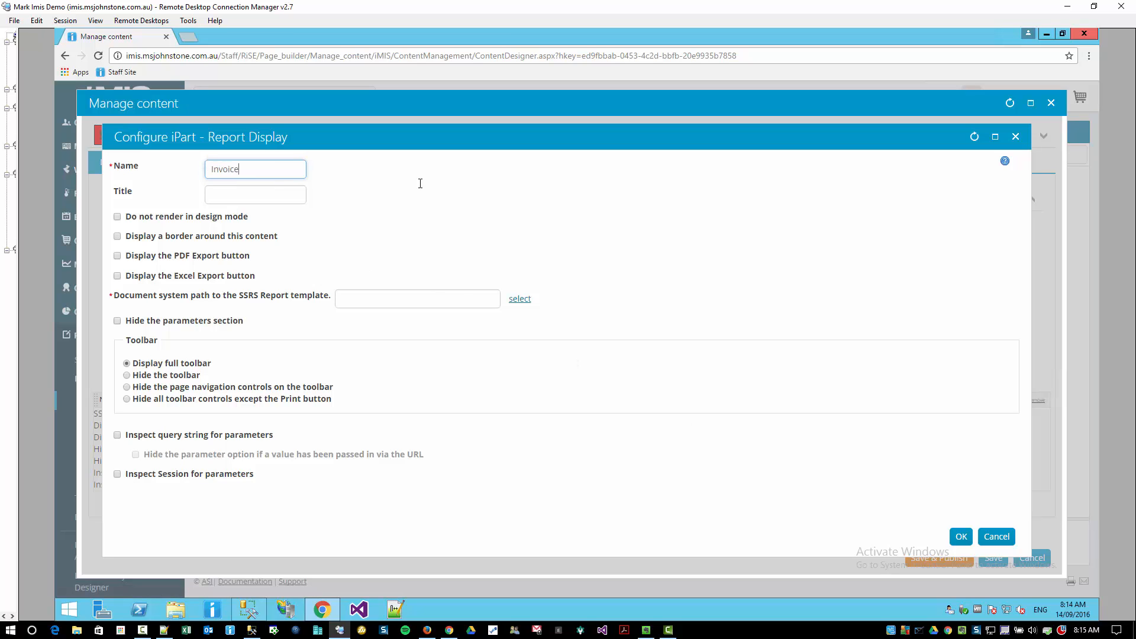
{"action": "type", "text": " Rreprint"}
{"action": "key", "text": "Tab"}
{"action": "type", "text": "Invoice P"}
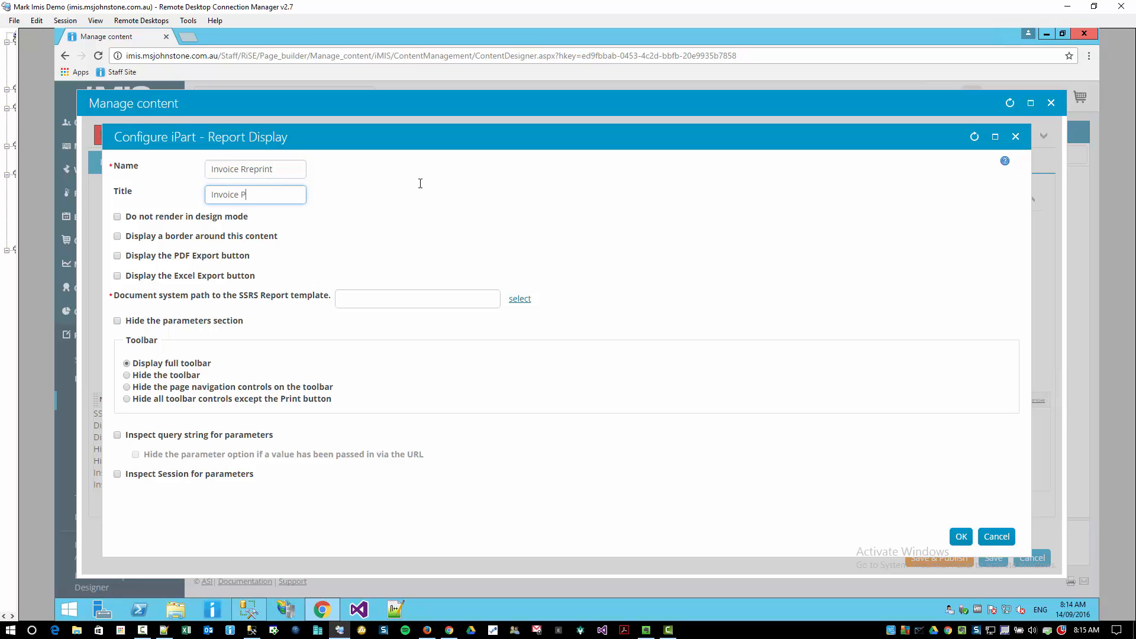
{"action": "key", "text": "BackSpace"}
{"action": "type", "text": "reprint"}
{"action": "left_click", "coordinate": [288, 264]}
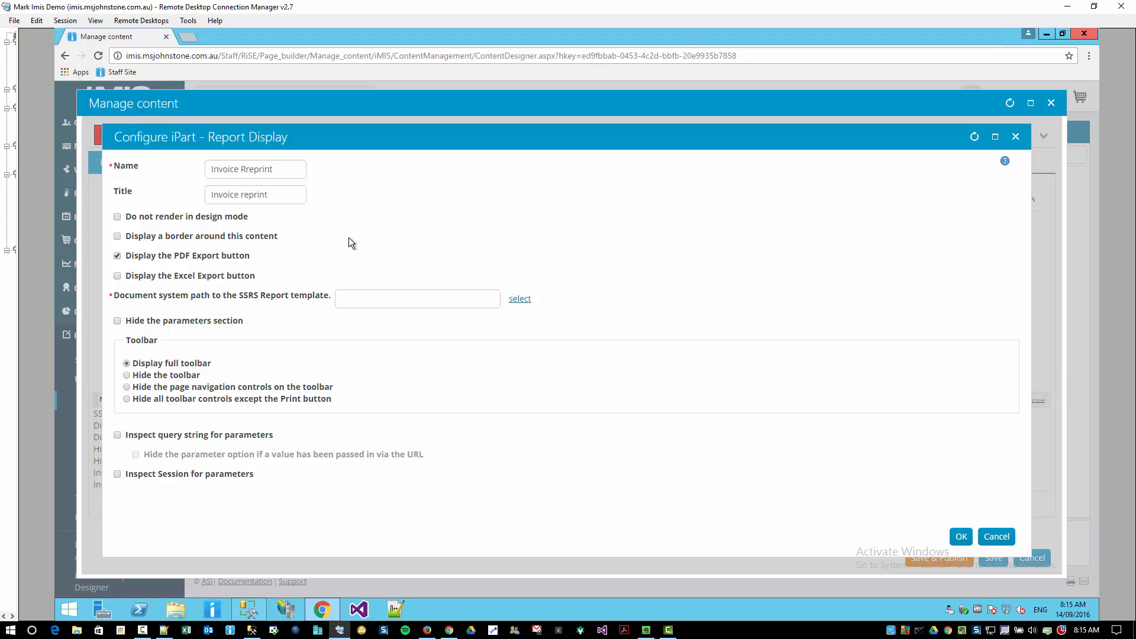
Choose OrderInvoiceDetailedInd.rdl from the Custom SSRS Reports folder as the iPart's SSRS report template
{"action": "left_click", "coordinate": [519, 298]}
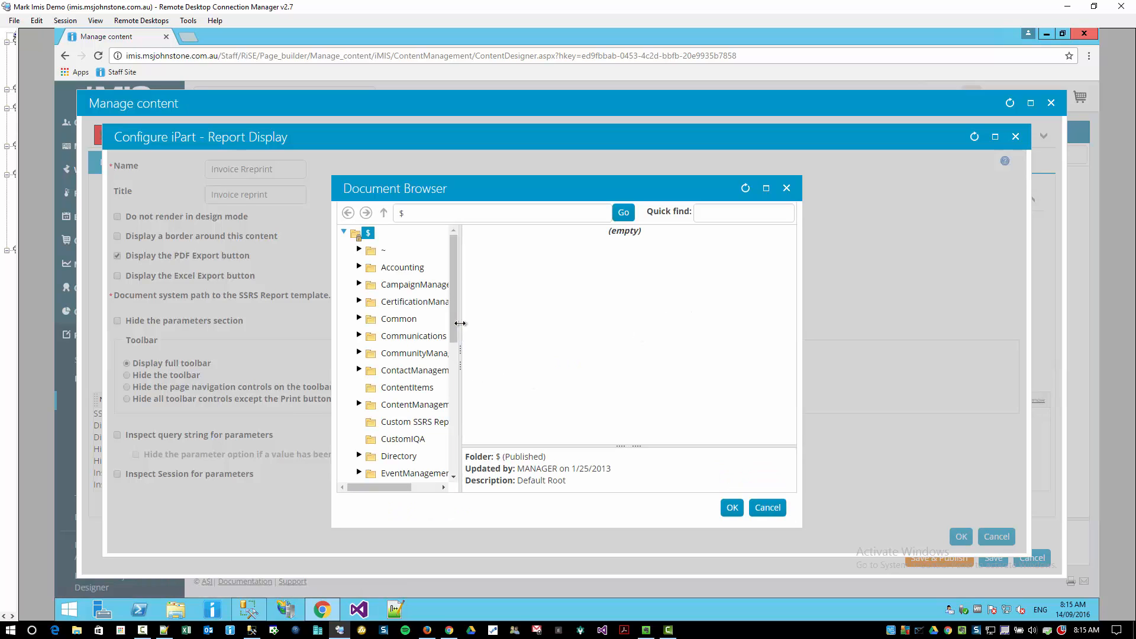
{"action": "left_click_drag", "start_coordinate": [461, 326], "coordinate": [500, 324]}
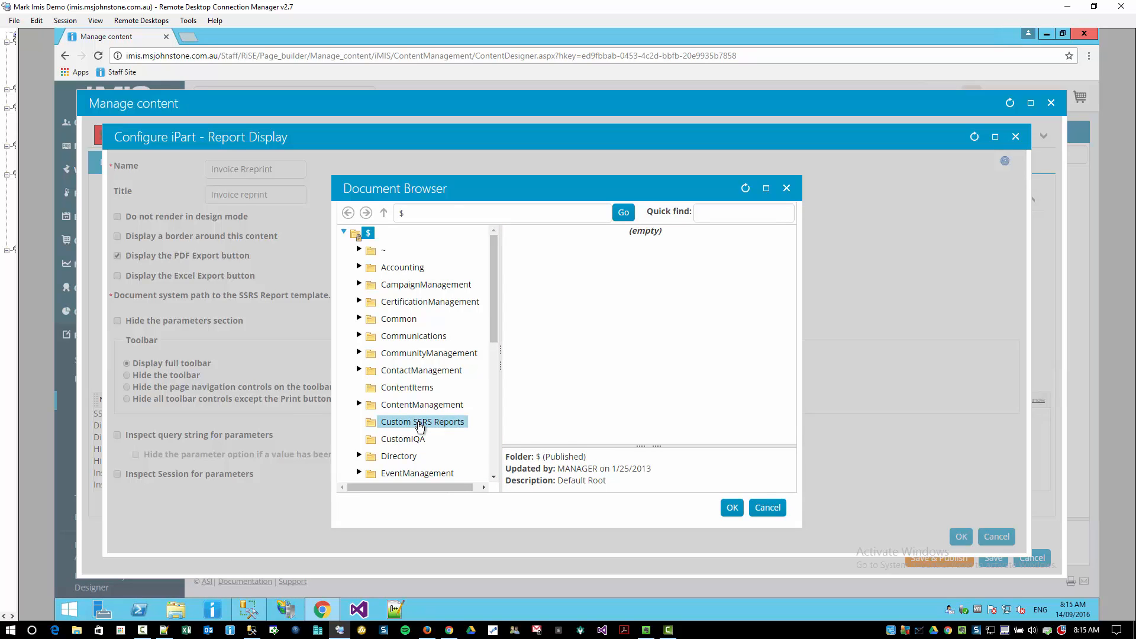
{"action": "left_click", "coordinate": [409, 422]}
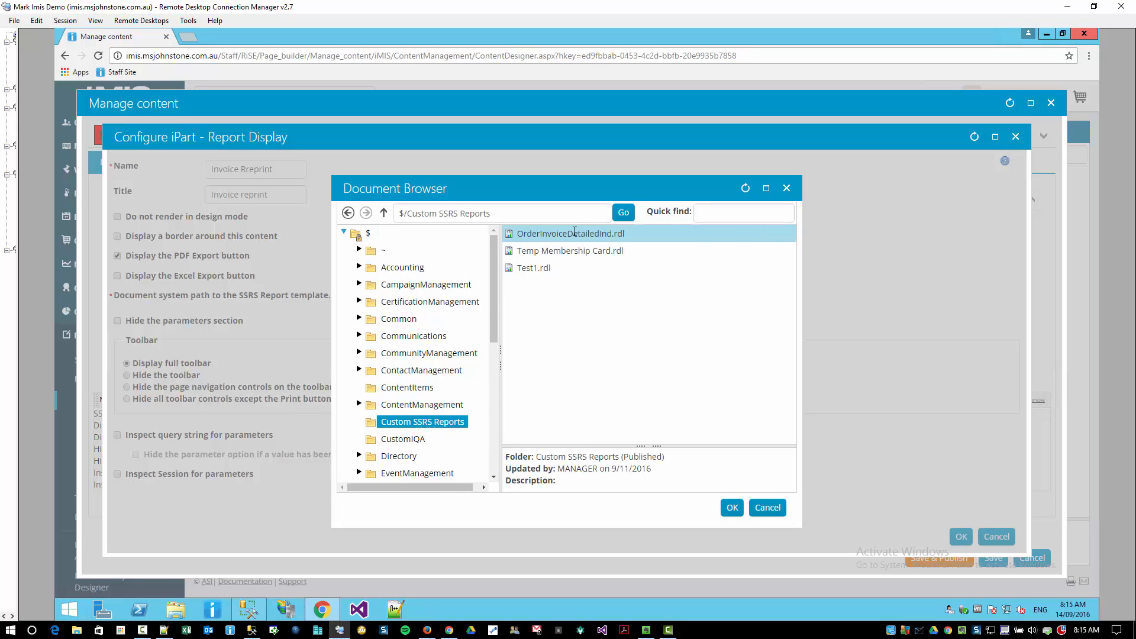
{"action": "left_click", "coordinate": [653, 238]}
{"action": "left_click", "coordinate": [732, 507]}
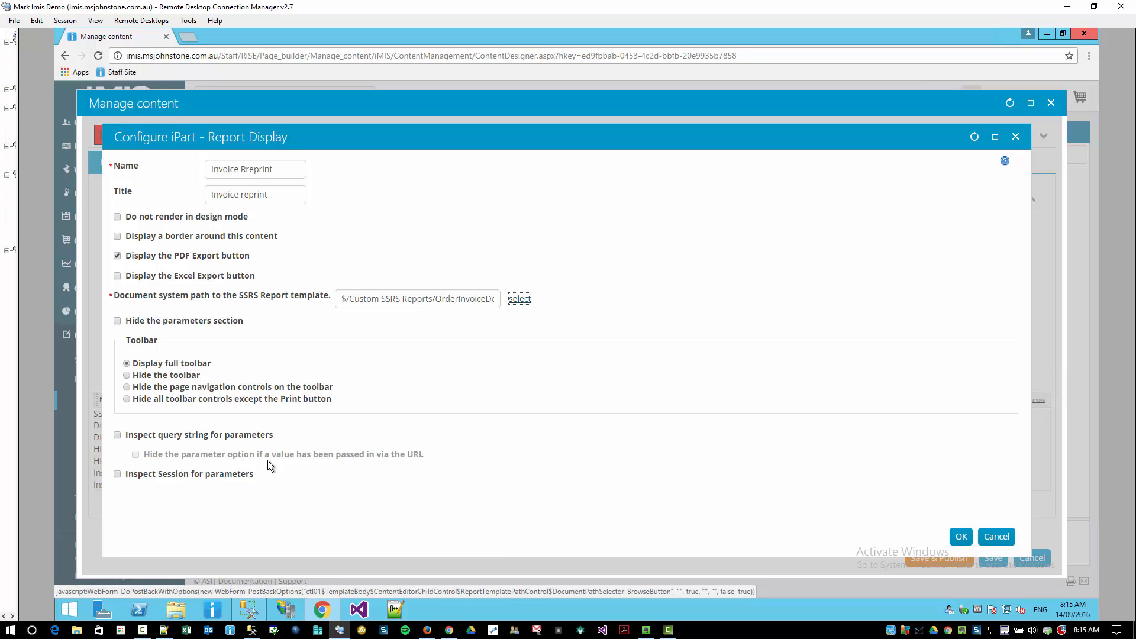
Hide the parameters section, inspect the query string for parameters, hide parameters passed via the URL, and accept the iPart configuration
{"action": "left_click", "coordinate": [117, 321]}
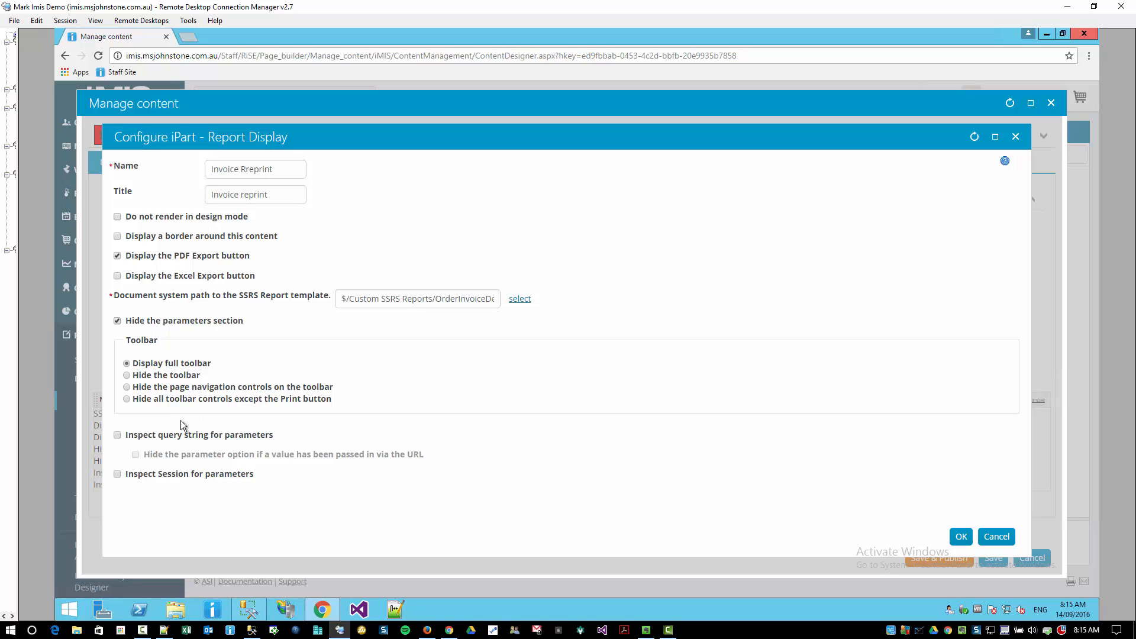
{"action": "left_click", "coordinate": [170, 435]}
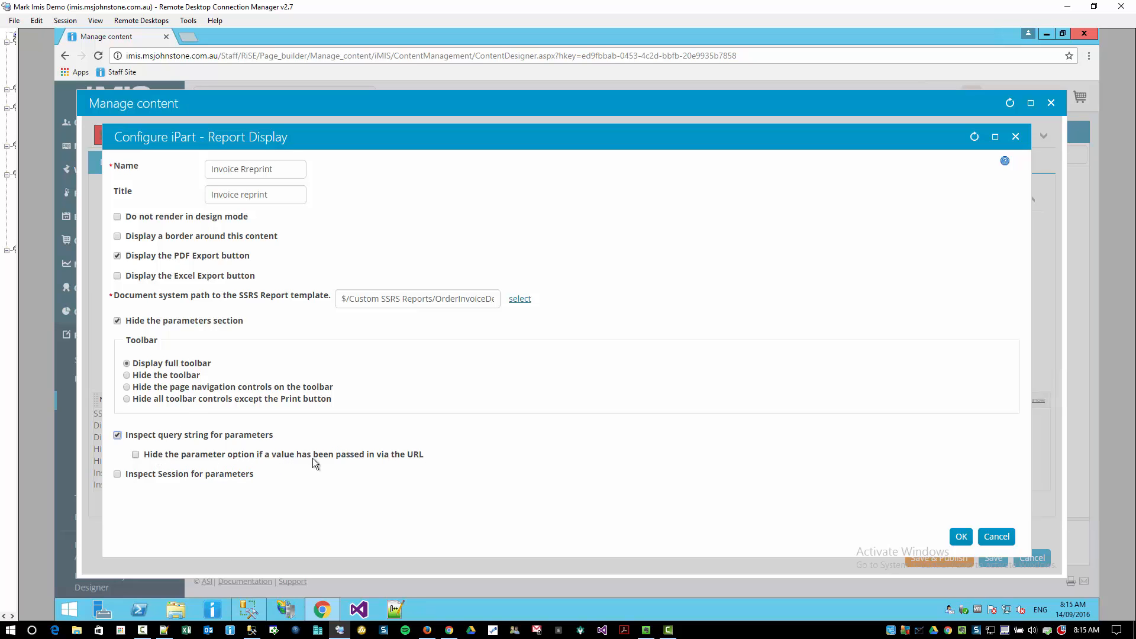
{"action": "left_click", "coordinate": [407, 455]}
{"action": "left_click", "coordinate": [964, 536]}
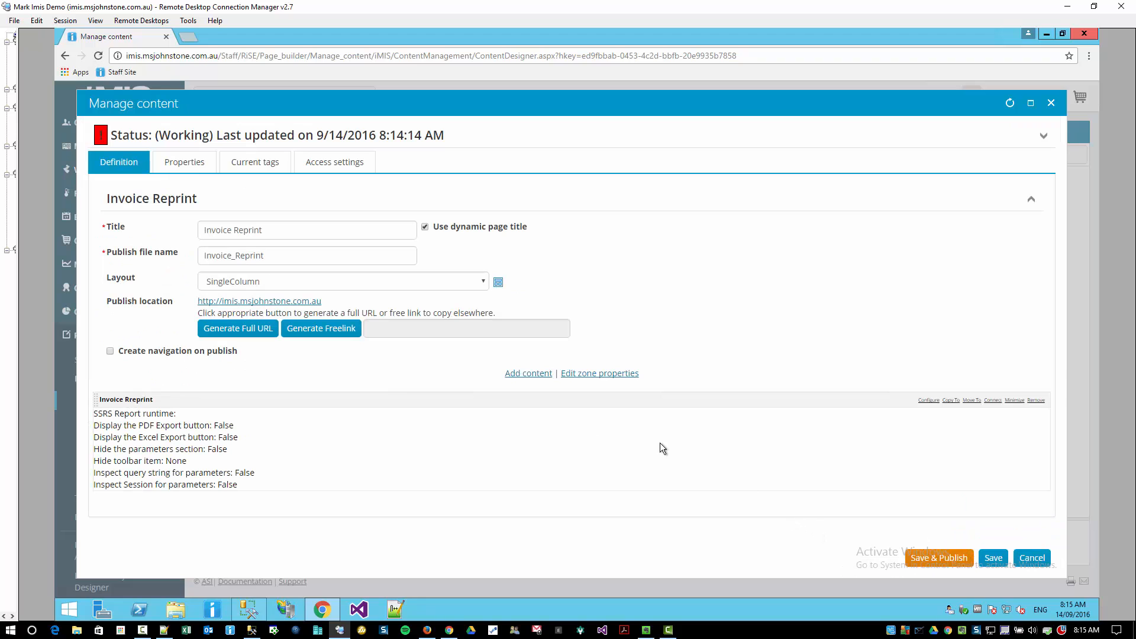
Add a Content Html iPart to the Invoice Reprint page
{"action": "left_click", "coordinate": [539, 374]}
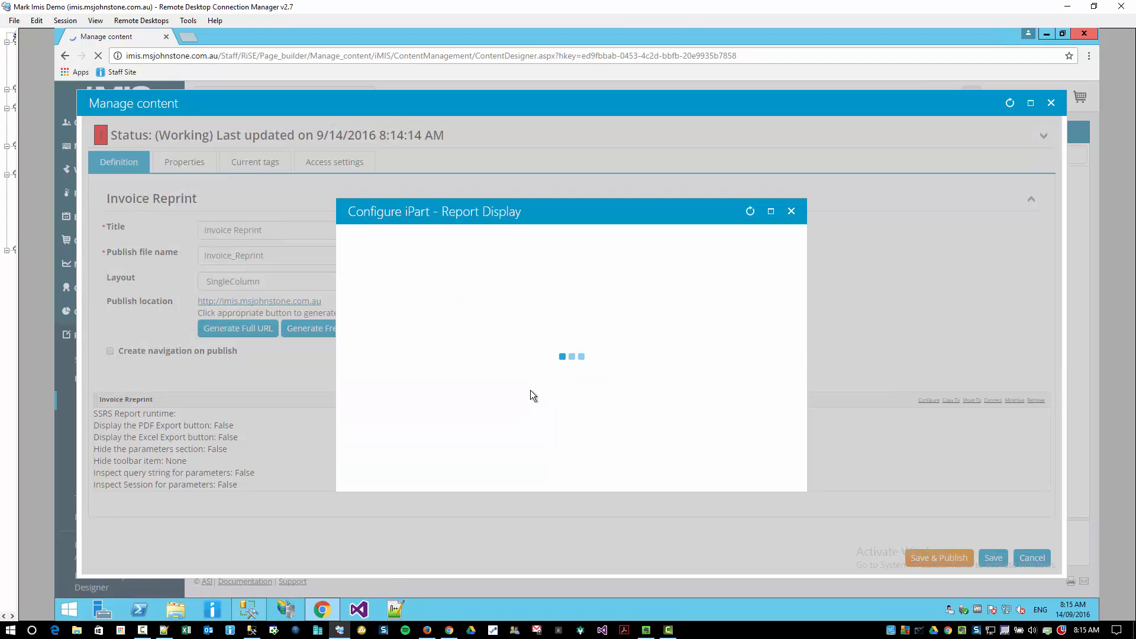
{"action": "double_click", "coordinate": [624, 413]}
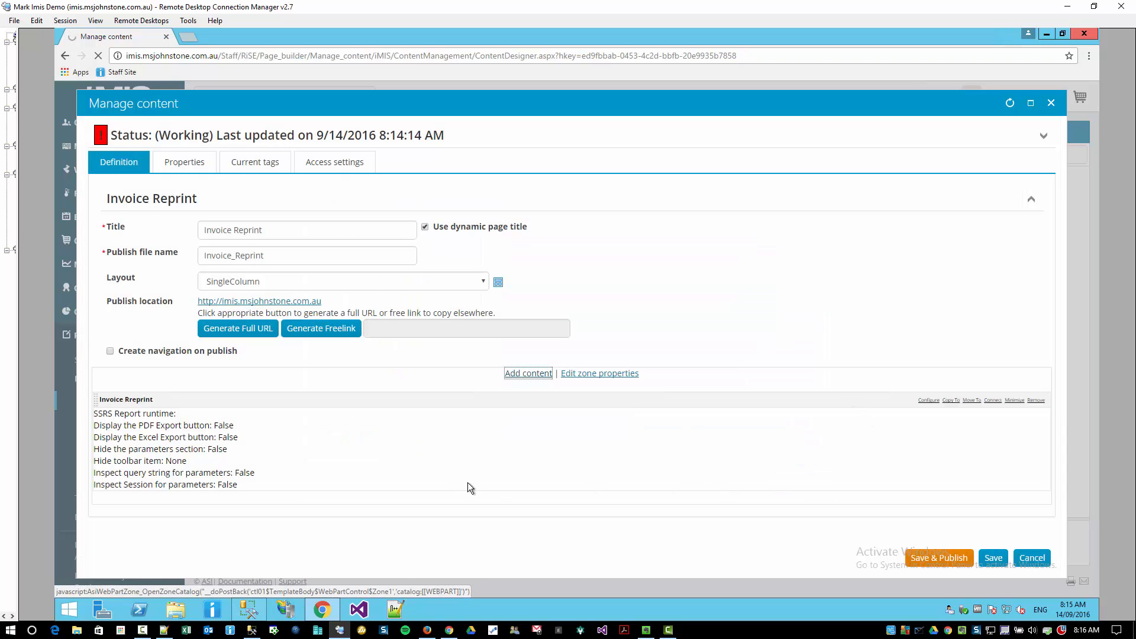
{"action": "left_click", "coordinate": [528, 373]}
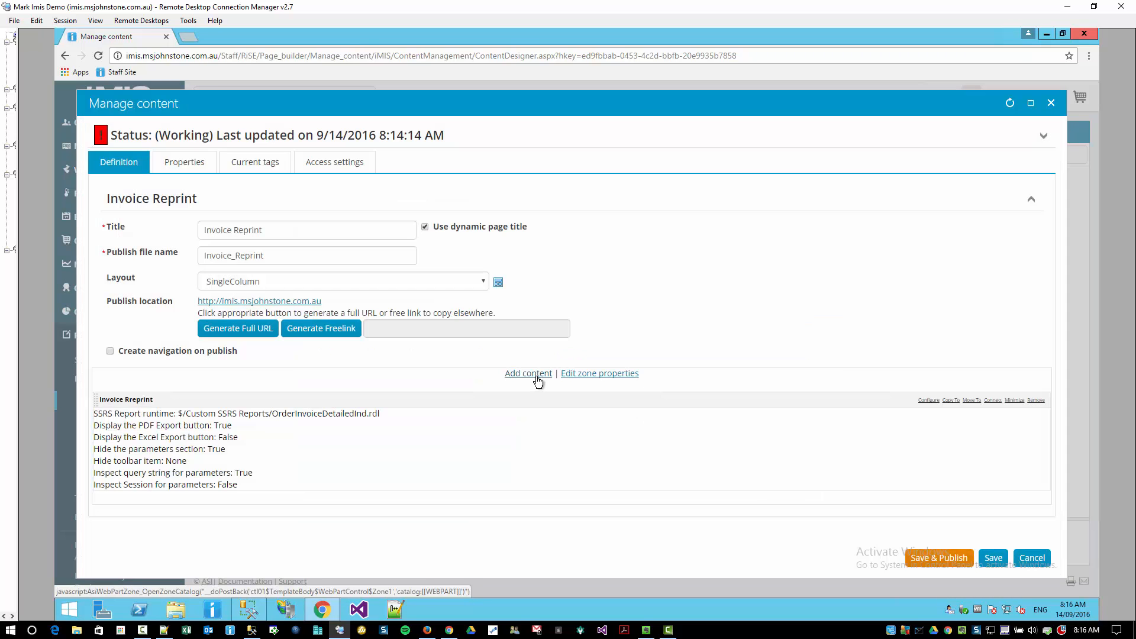
{"action": "left_click", "coordinate": [538, 378]}
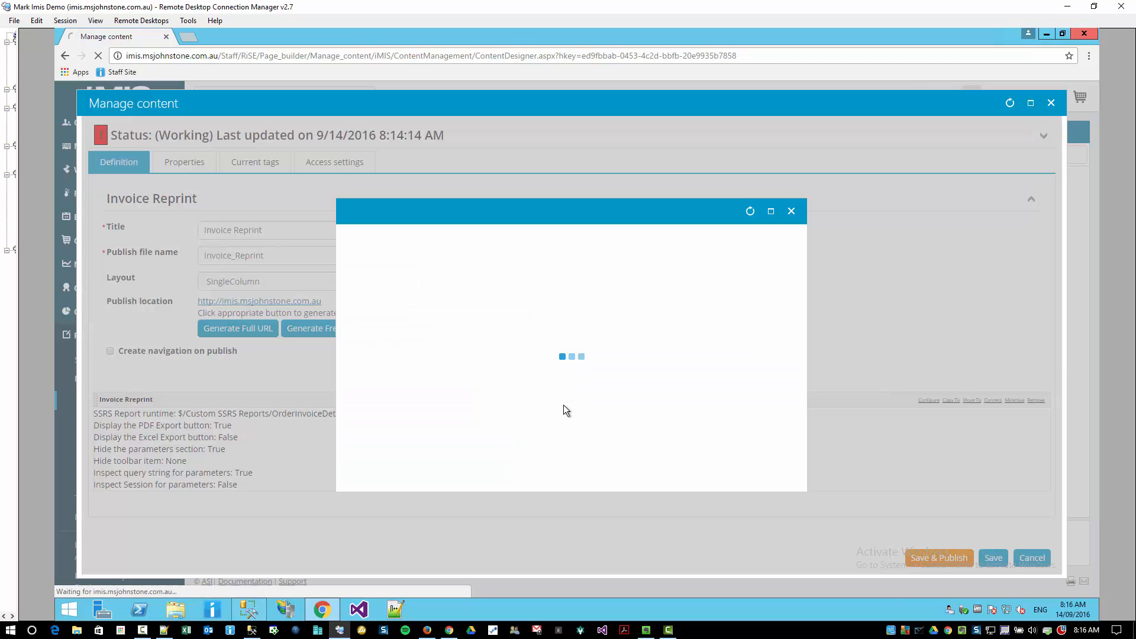
{"action": "double_click", "coordinate": [537, 407]}
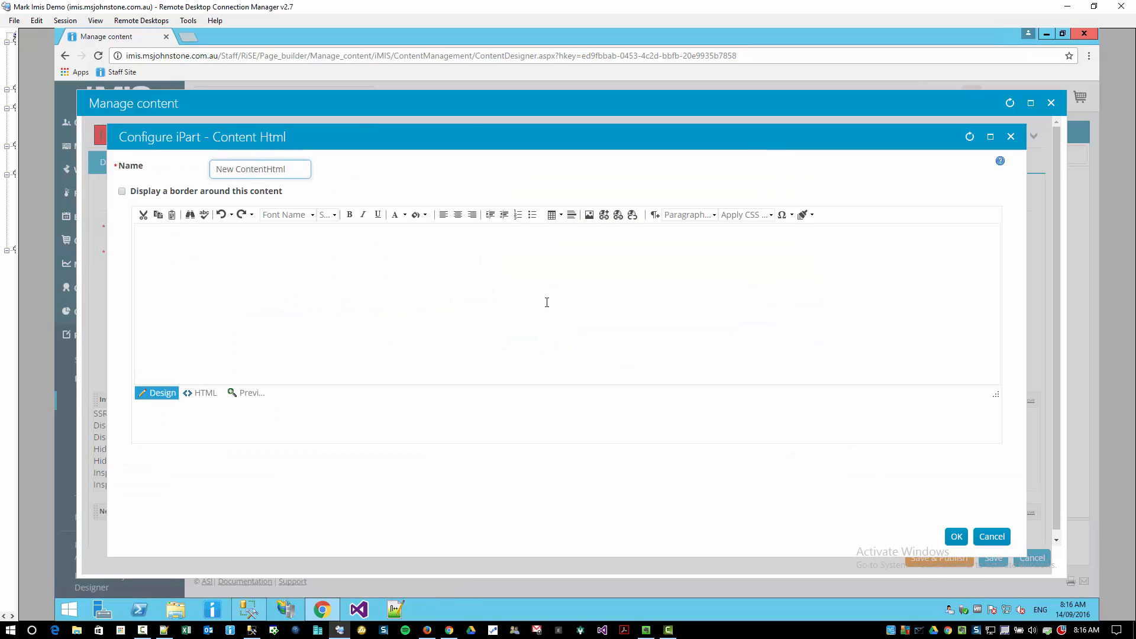
Name the HTML iPart Intro and enter the text "You can export your invoice using the PDF Button below"
{"action": "triple_click", "coordinate": [270, 167]}
{"action": "key", "text": "BackSpace"}
{"action": "type", "text": "Intro"}
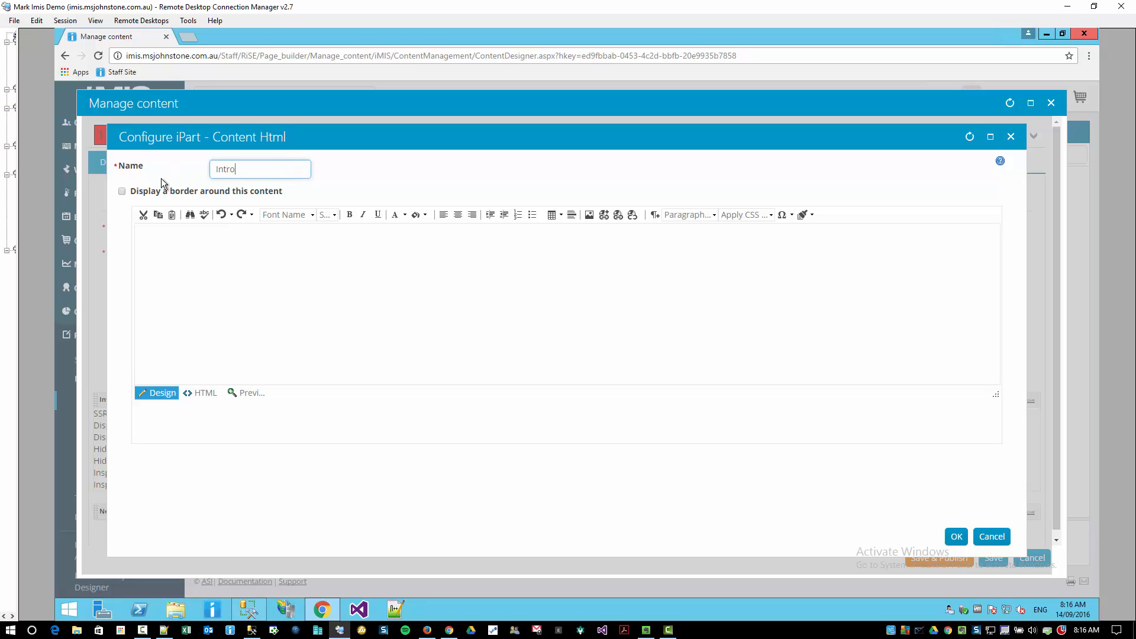
{"action": "left_click", "coordinate": [209, 258]}
{"action": "type", "text": "You can "}
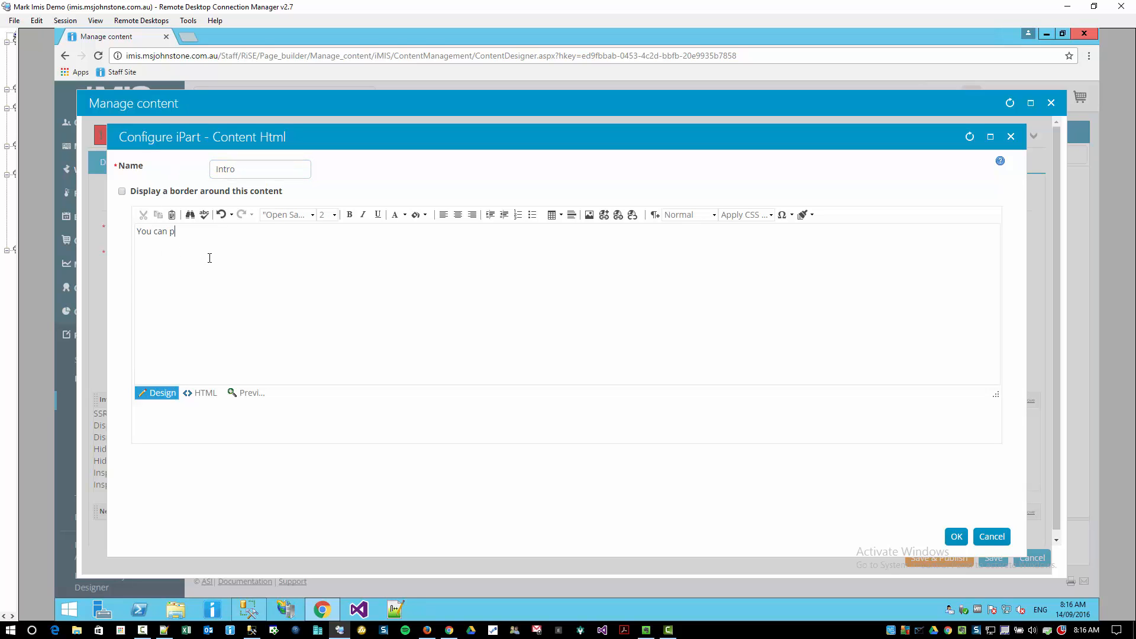
{"action": "type", "text": "export your invoice"}
{"action": "type", "text": " uing the"}
{"action": "key", "text": "BackSpace"}
{"action": "key", "text": "BackSpace"}
{"action": "key", "text": "BackSpace"}
{"action": "key", "text": "BackSpace"}
{"action": "key", "text": "BackSpace"}
{"action": "key", "text": "BackSpace"}
{"action": "key", "text": "BackSpace"}
{"action": "key", "text": "BackSpace"}
{"action": "key", "text": "BackSpace"}
{"action": "type", "text": "using the PDF Butto"}
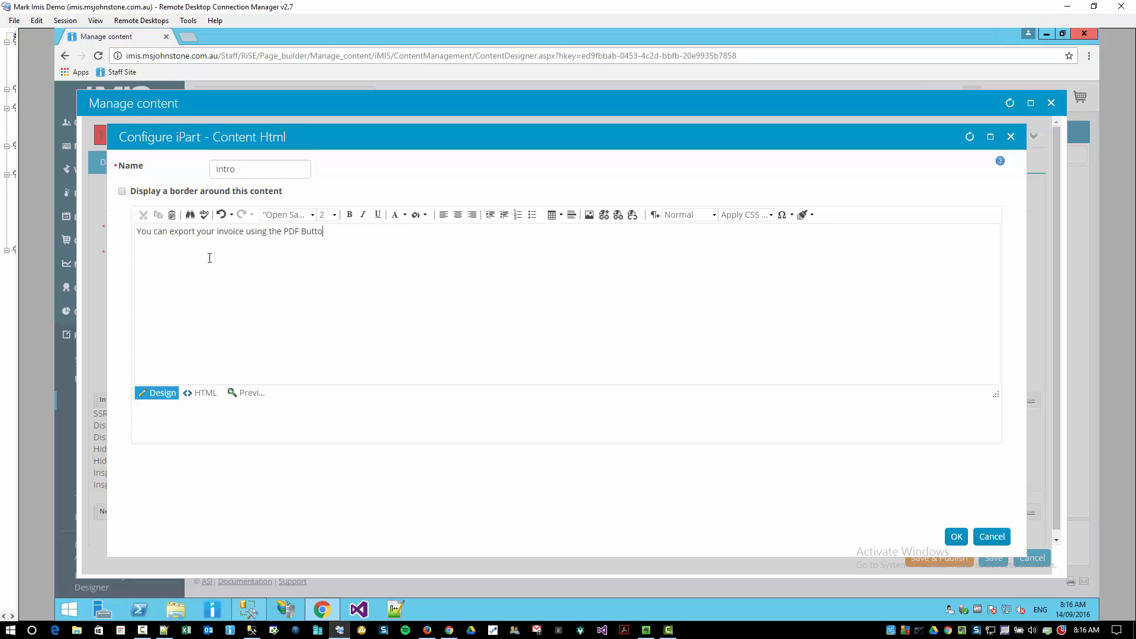
{"action": "type", "text": "n below"}
Format the whole intro text as a heading, accept the iPart, and place Intro above the invoice report
{"action": "key", "text": "ctrl+a"}
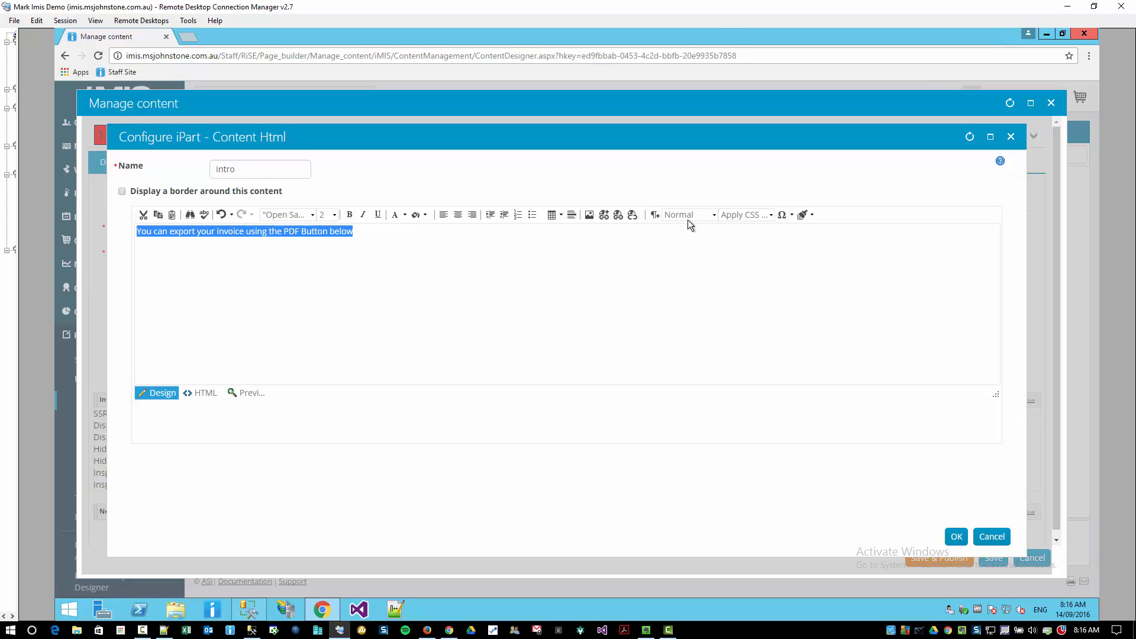
{"action": "left_click", "coordinate": [688, 216]}
{"action": "left_click", "coordinate": [712, 319]}
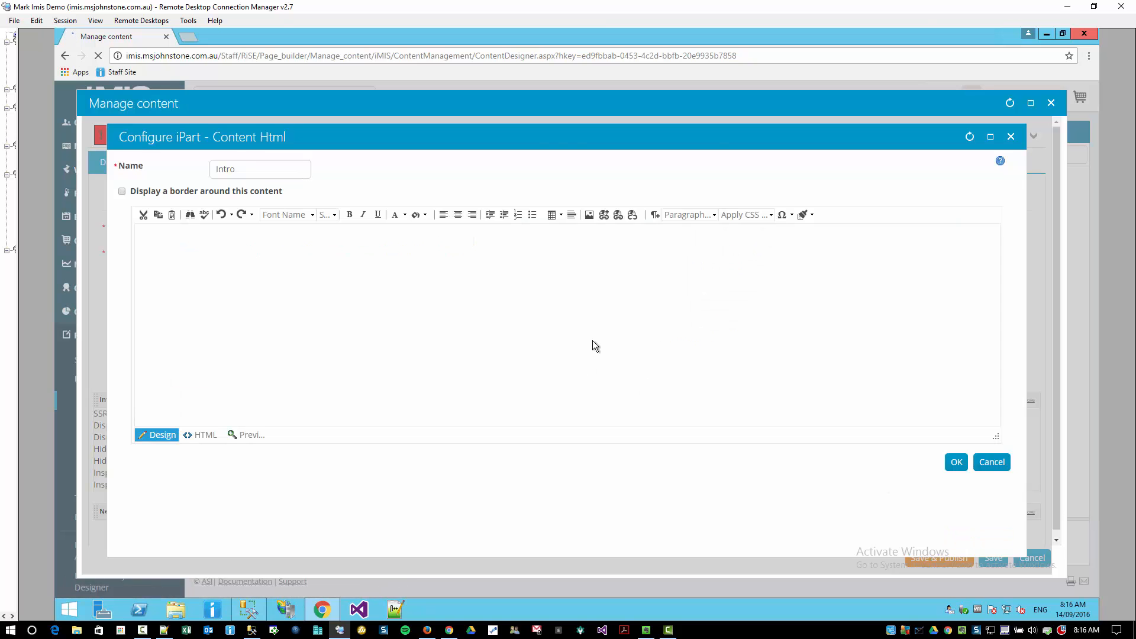
{"action": "left_click_drag", "start_coordinate": [497, 523], "coordinate": [500, 382]}
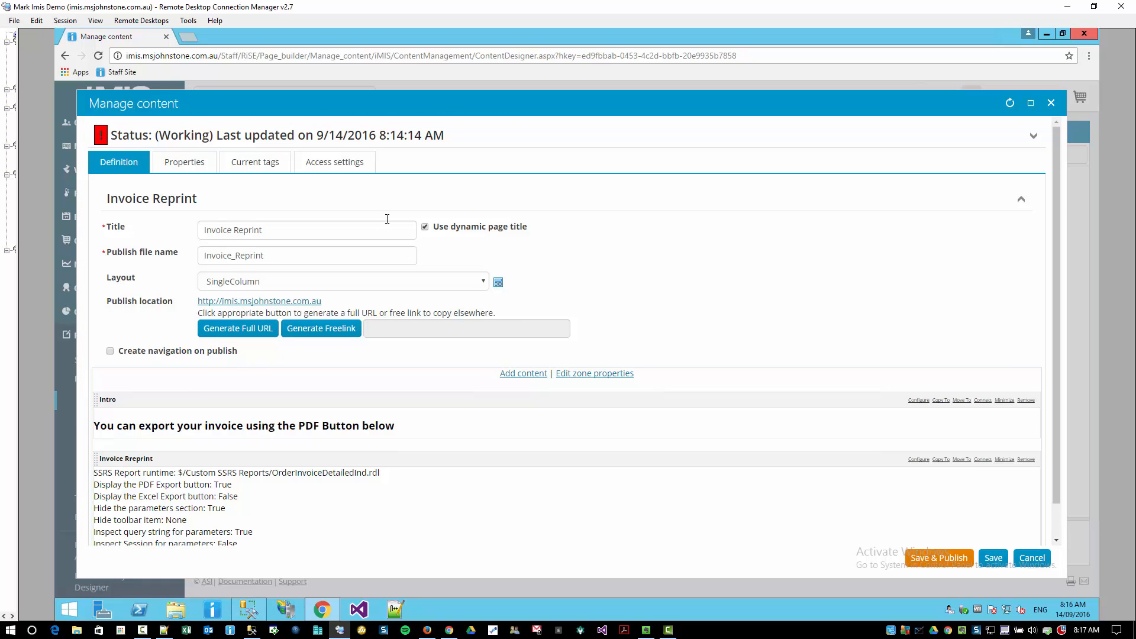
Give the Invoice Reprint page the content code InvoiceReprint, and save and publish the page
{"action": "left_click", "coordinate": [183, 164]}
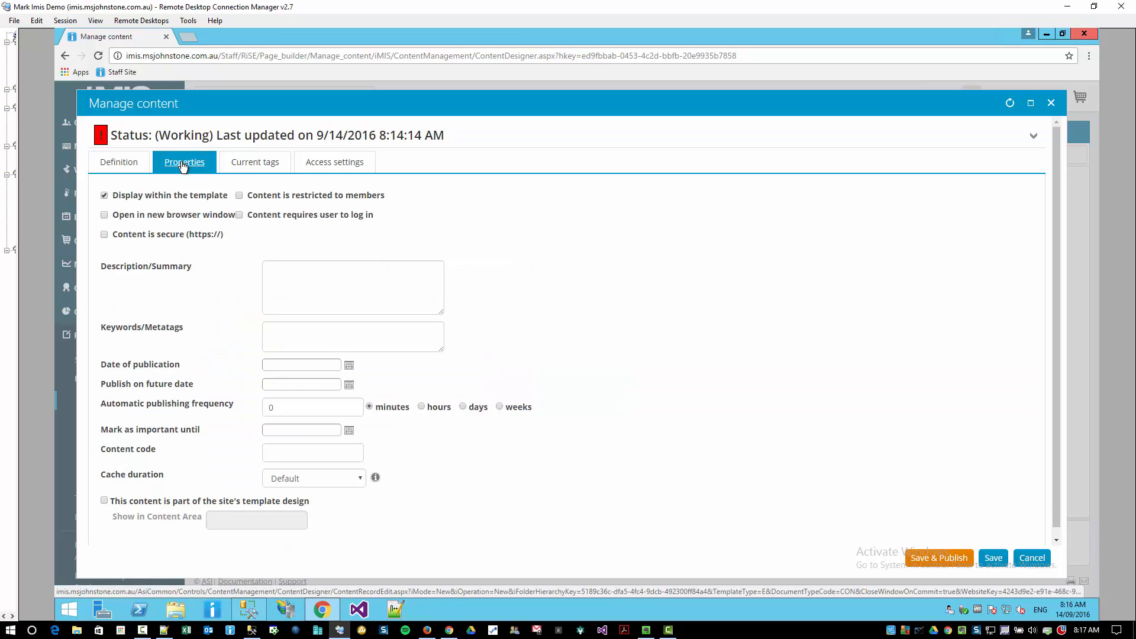
{"action": "left_click", "coordinate": [274, 451]}
{"action": "type", "text": "InvoiceReprint"}
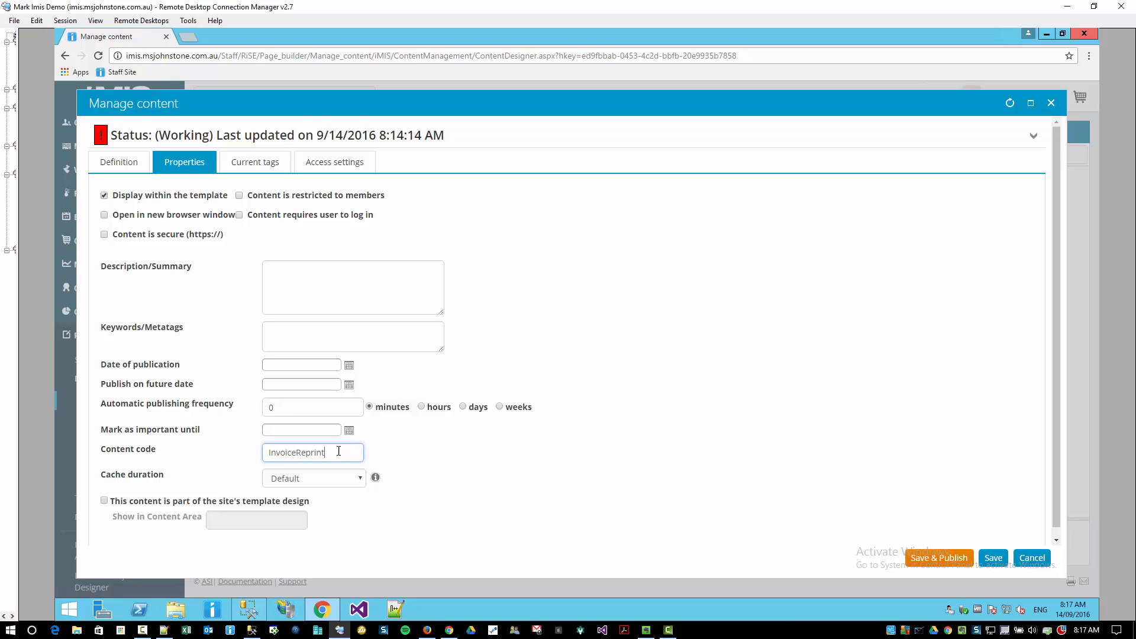
{"action": "left_click_drag", "start_coordinate": [338, 452], "coordinate": [272, 454]}
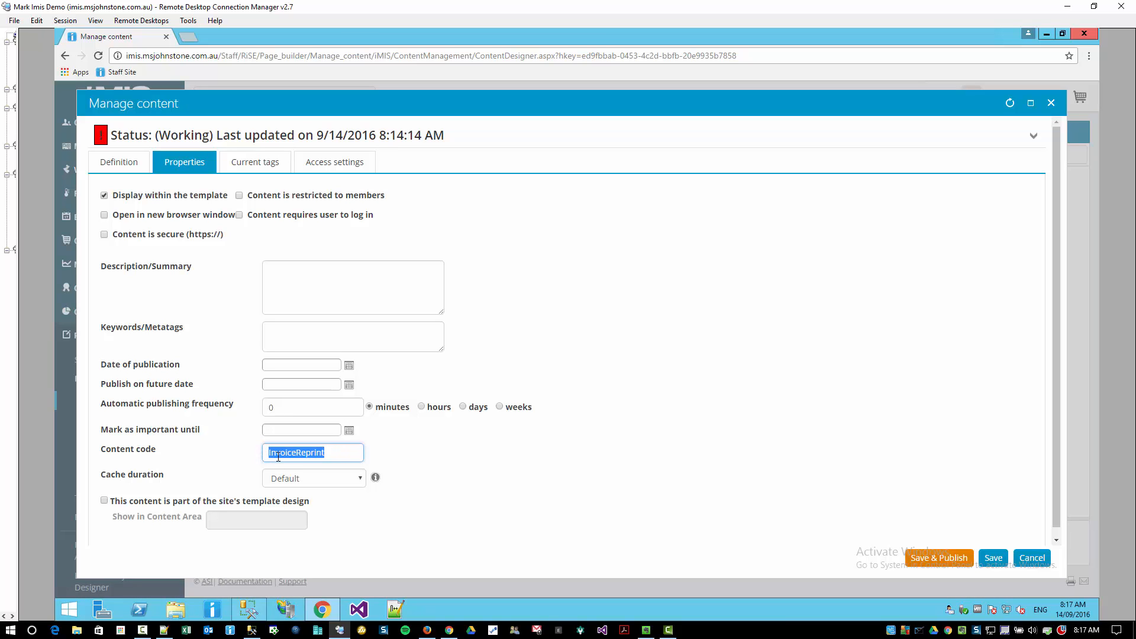
{"action": "left_click", "coordinate": [948, 559]}
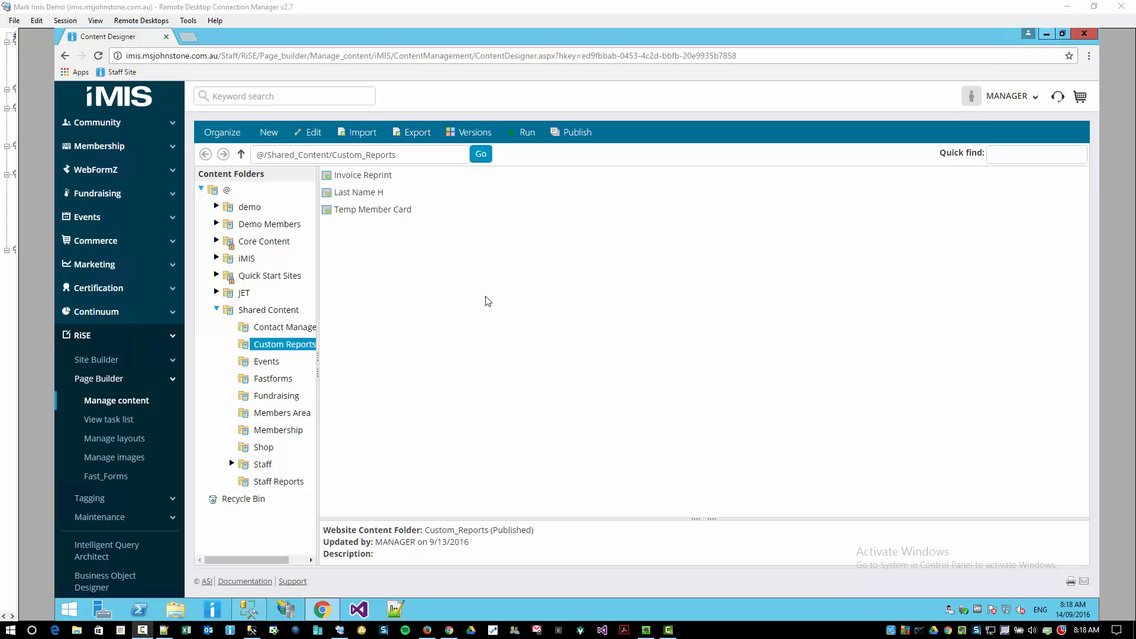
Open the My Invoices query from the CustomIQA folder of the Continuum reports for editing
{"action": "left_click", "coordinate": [97, 313]}
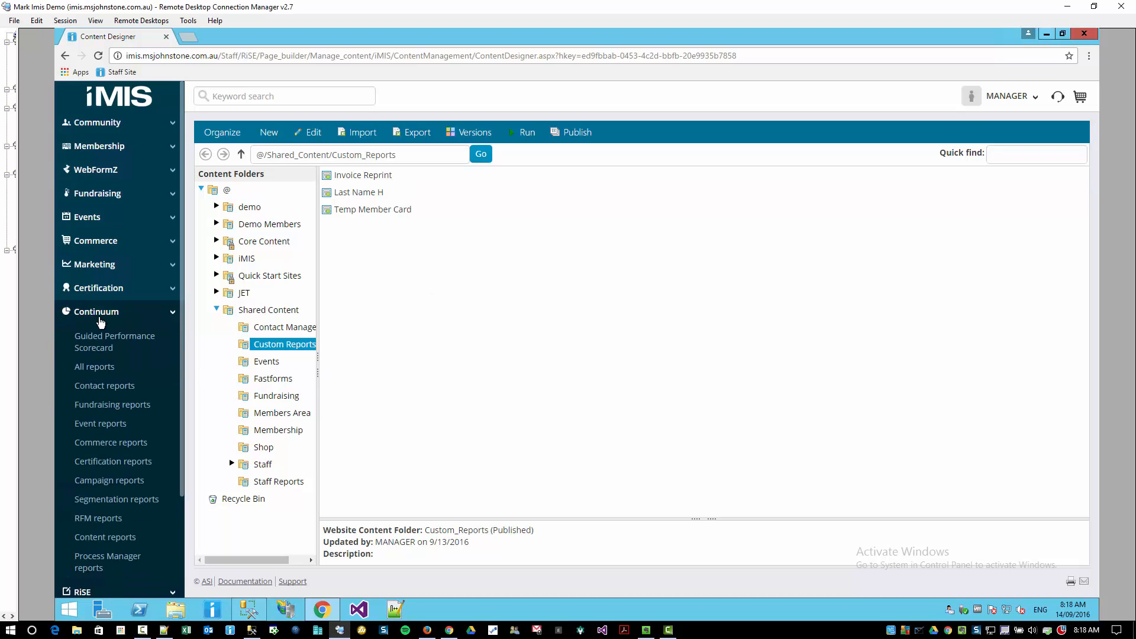
{"action": "left_click", "coordinate": [94, 367]}
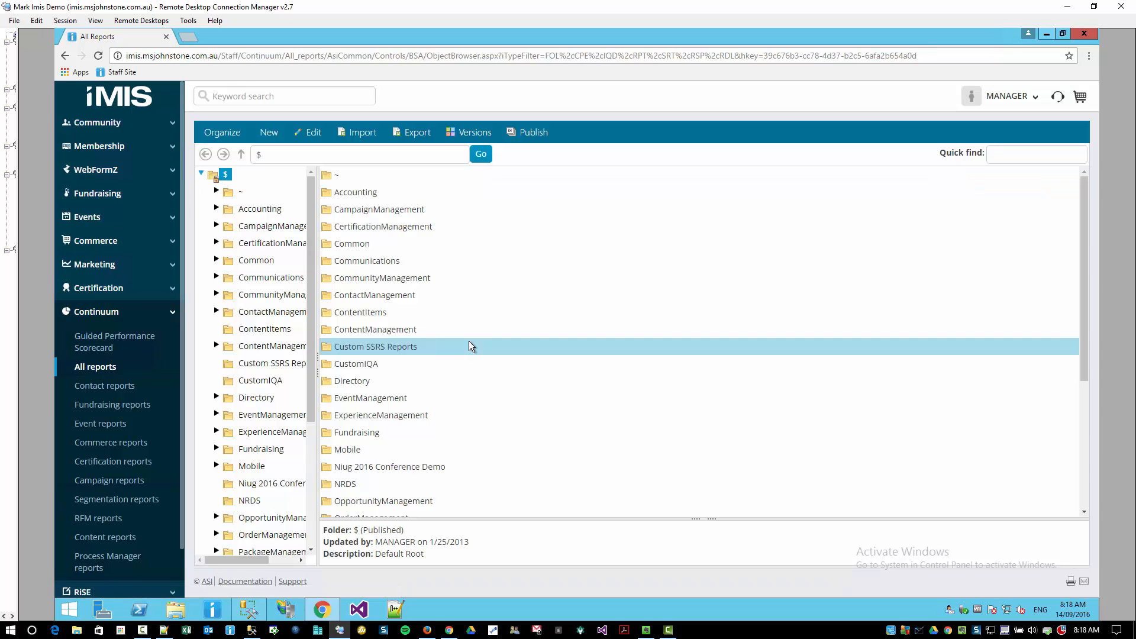
{"action": "left_click", "coordinate": [252, 382]}
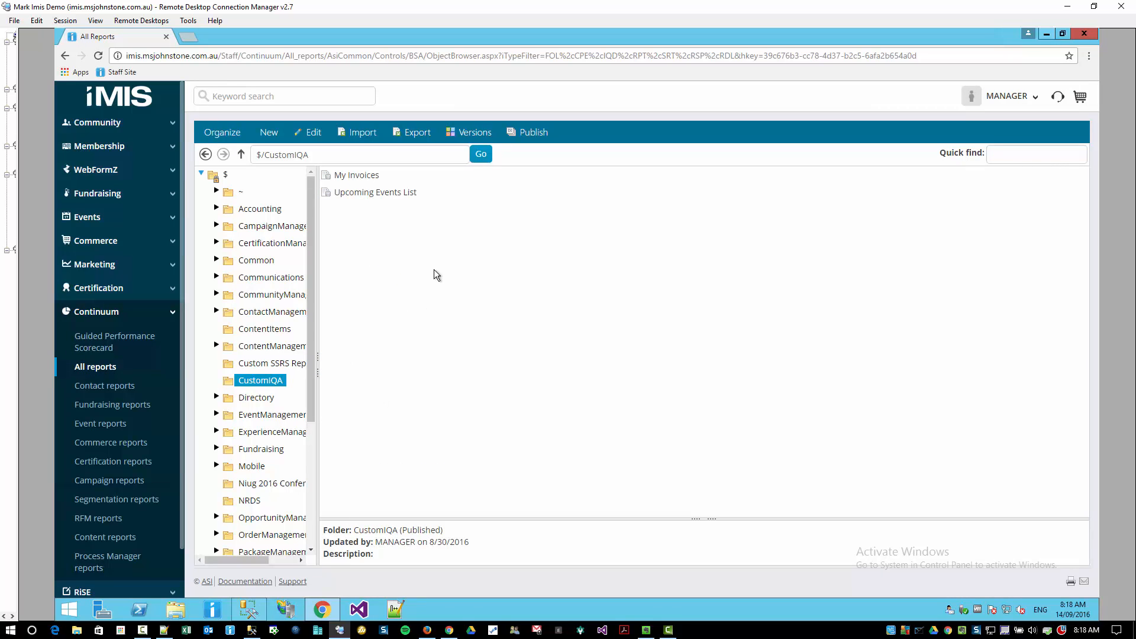
{"action": "left_click", "coordinate": [355, 175]}
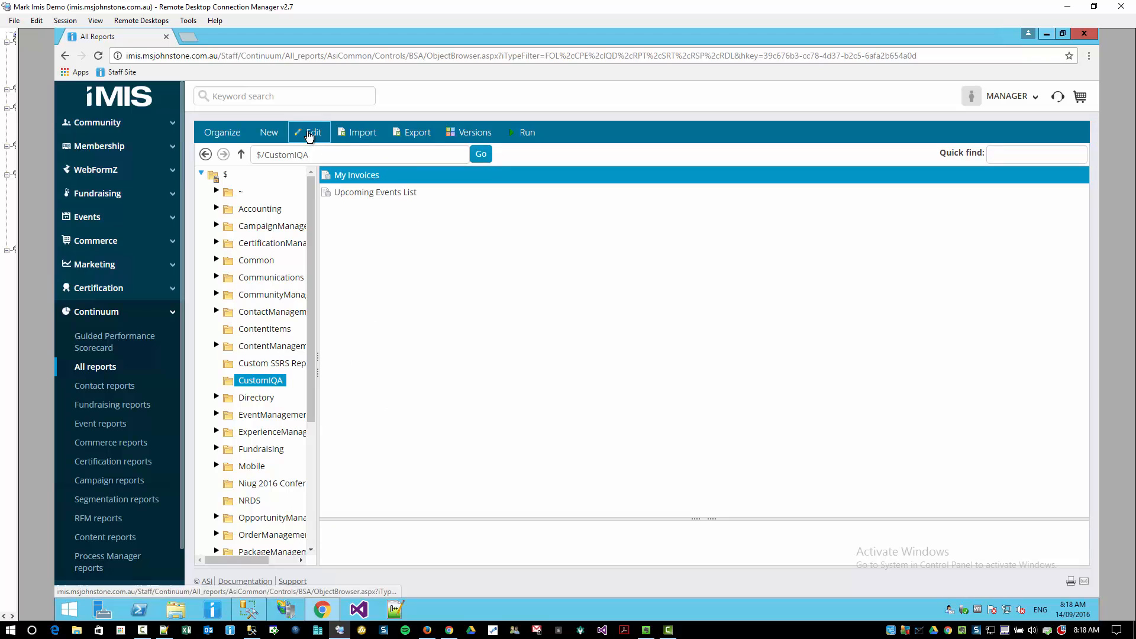
{"action": "left_click", "coordinate": [309, 135]}
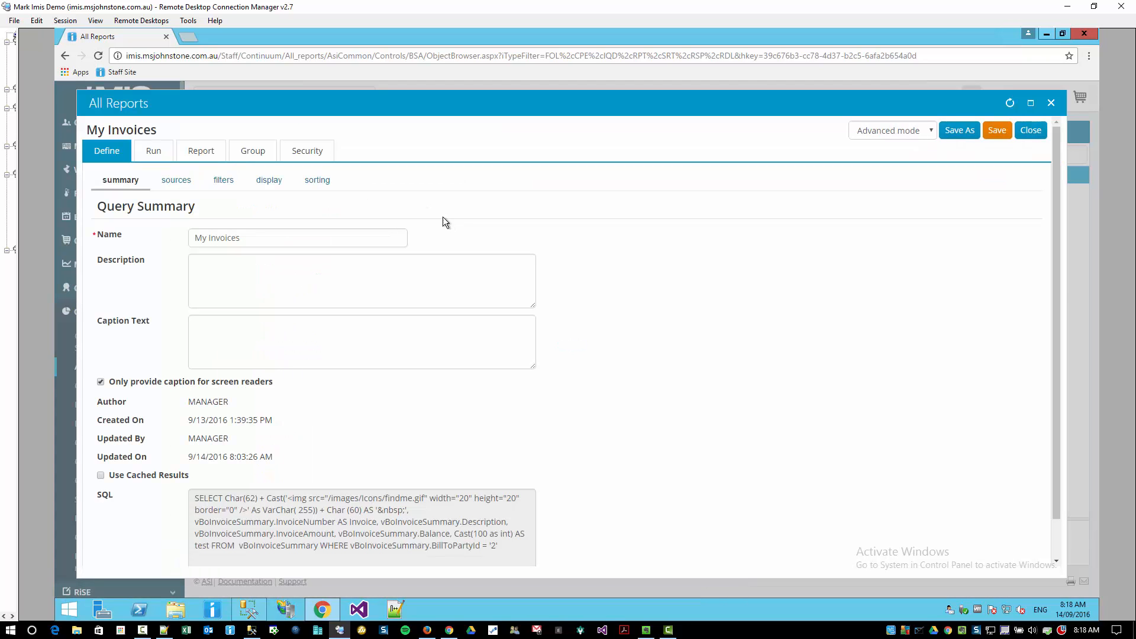
Review the My Invoices query's sources and filters, run the query, and return to its definition
{"action": "left_click", "coordinate": [176, 180]}
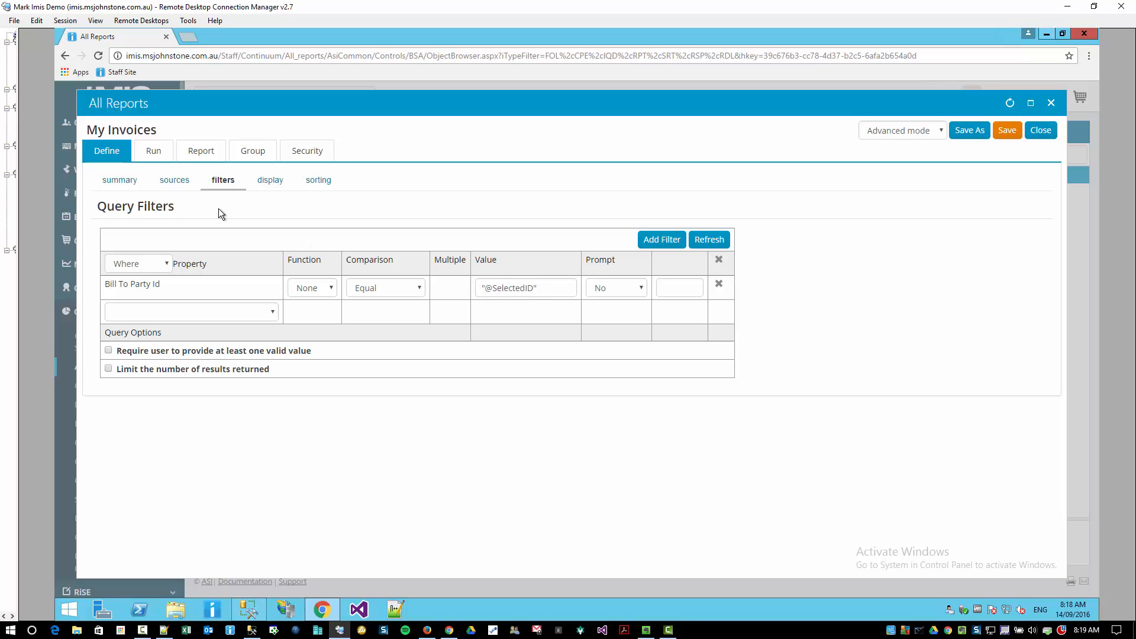
{"action": "left_click", "coordinate": [156, 151]}
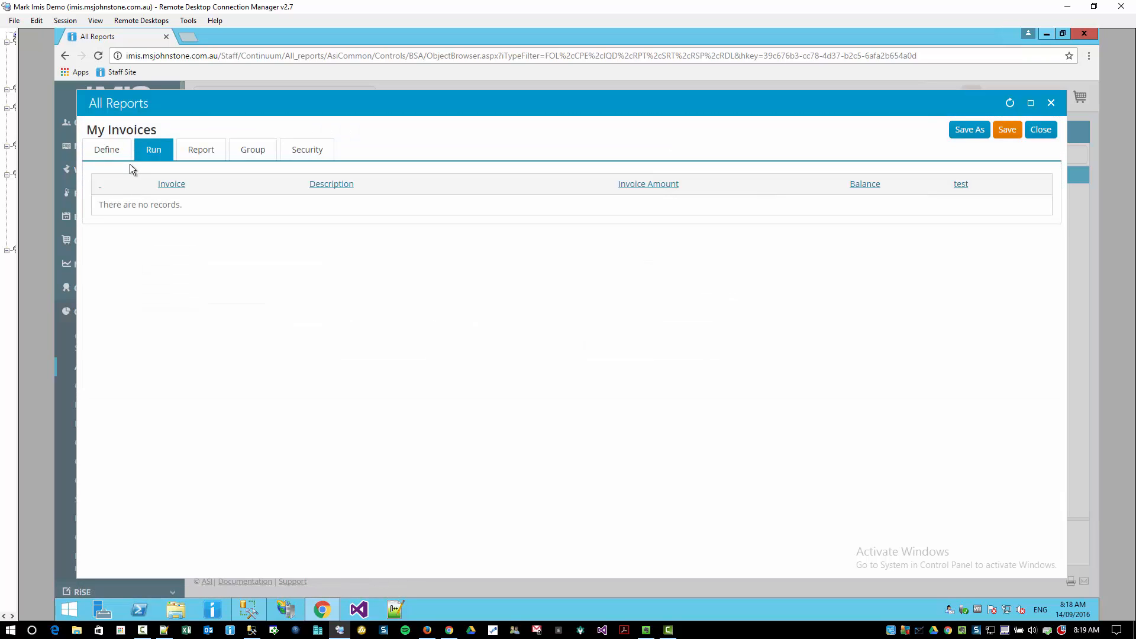
{"action": "left_click", "coordinate": [111, 149]}
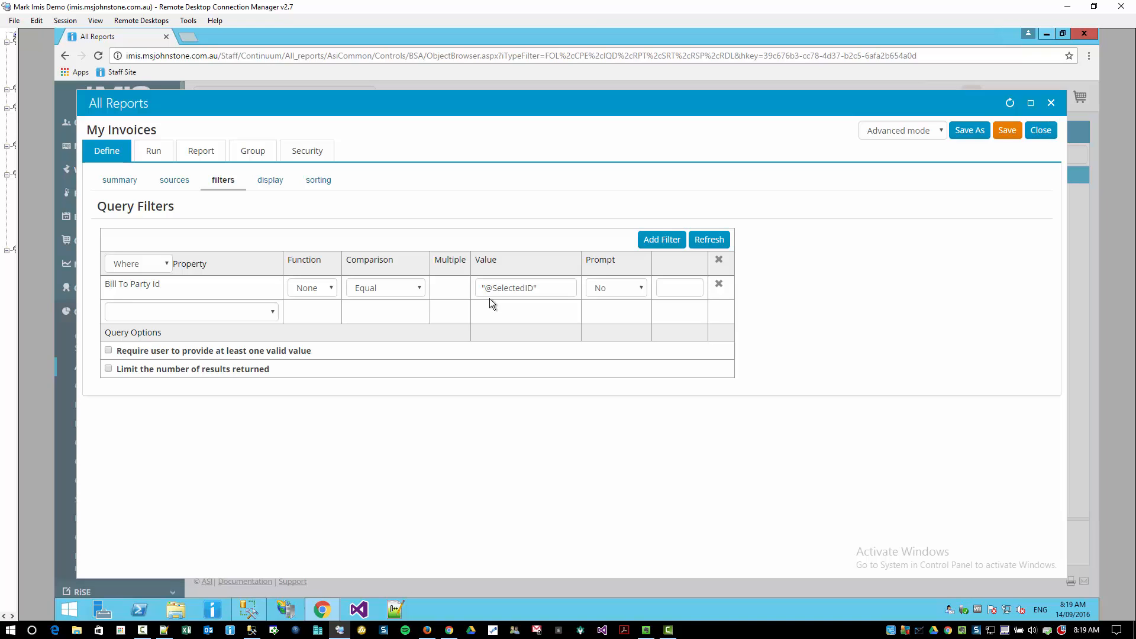
Remove the Cast(100 as int) column with the alias test from the query's display columns and save the query
{"action": "left_click", "coordinate": [271, 181]}
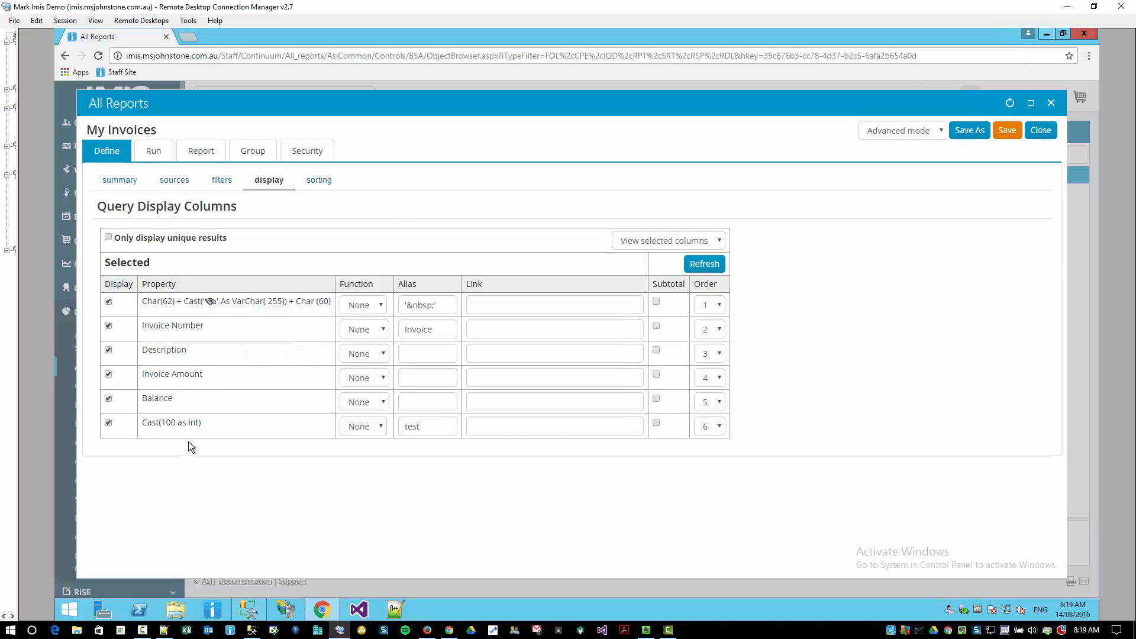
{"action": "left_click", "coordinate": [108, 423]}
{"action": "left_click", "coordinate": [1008, 129]}
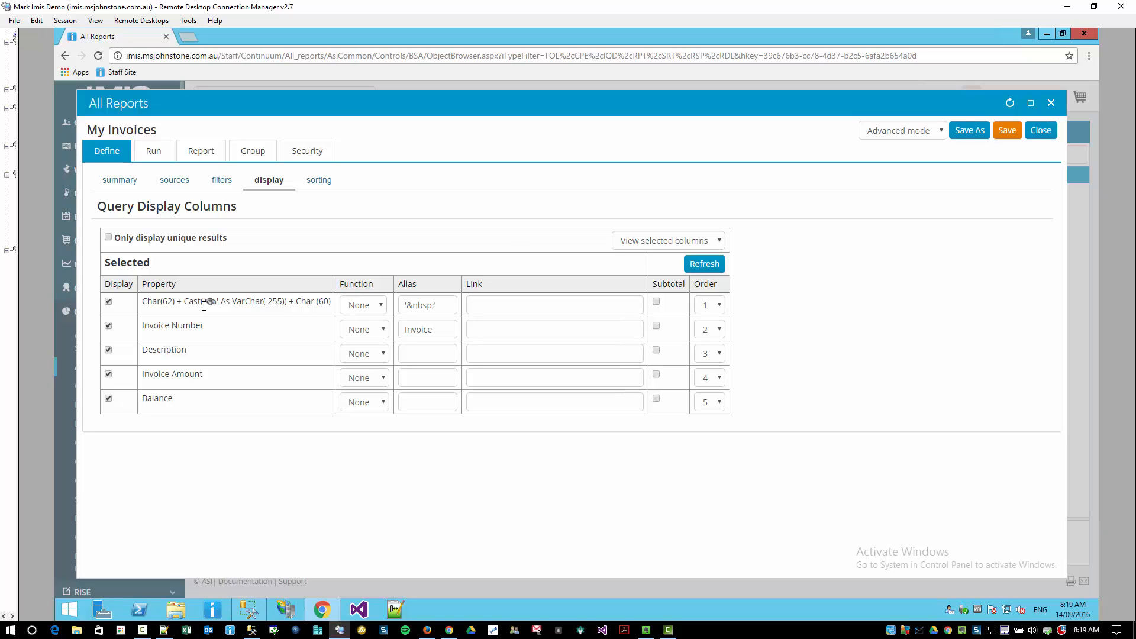
Copy the SQL expression for the findme.gif image from the Notepad++ document and return to the query
{"action": "left_click", "coordinate": [163, 629]}
{"action": "left_click", "coordinate": [660, 119]}
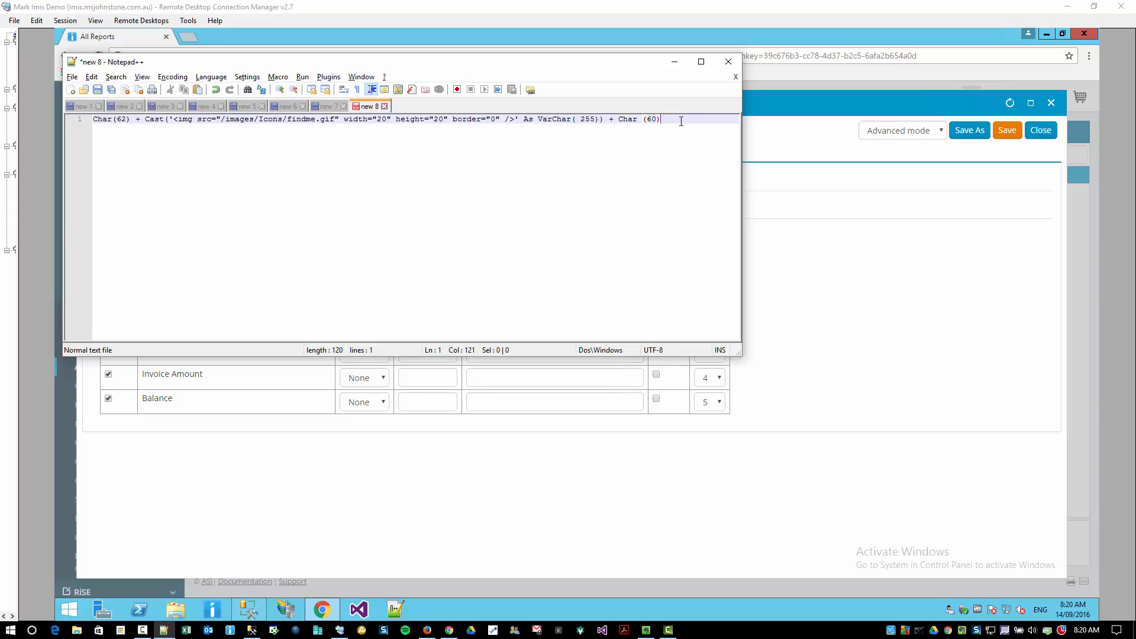
{"action": "left_click_drag", "start_coordinate": [681, 121], "coordinate": [90, 120]}
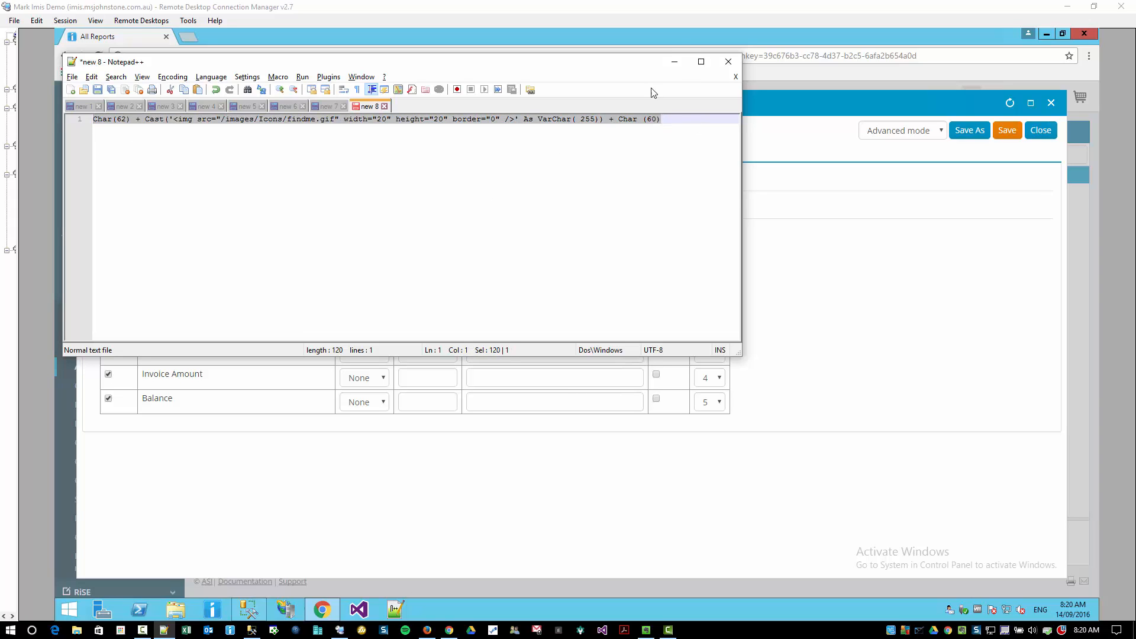
{"action": "left_click", "coordinate": [675, 61]}
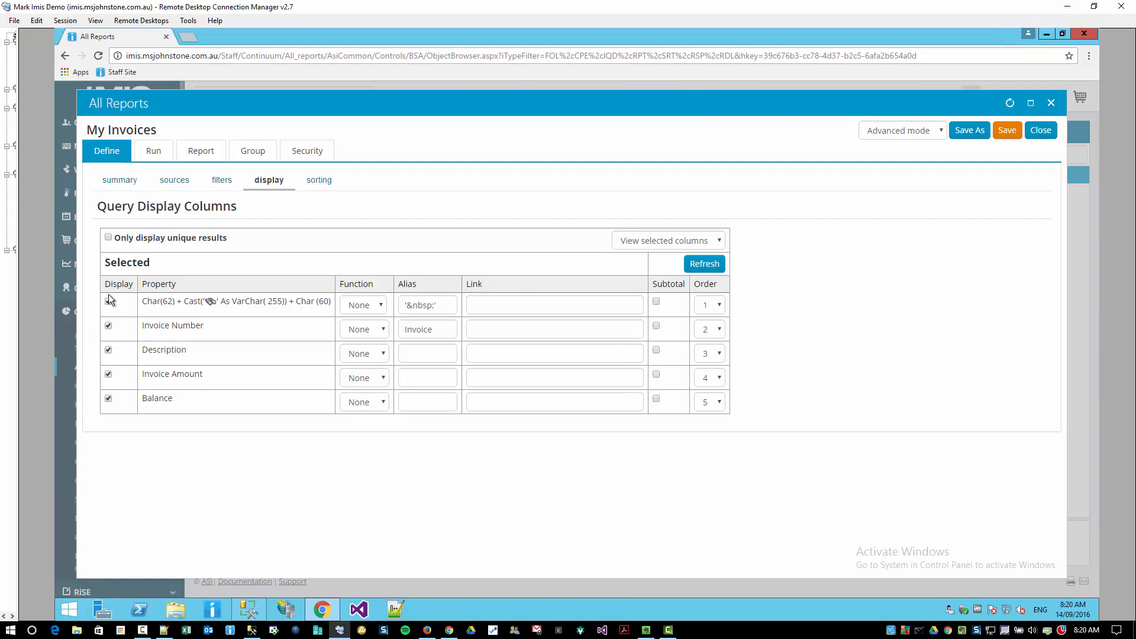
Remove the existing image expression column, save the query, and switch the column list to the default columns
{"action": "left_click", "coordinate": [108, 302]}
{"action": "left_click", "coordinate": [1007, 130]}
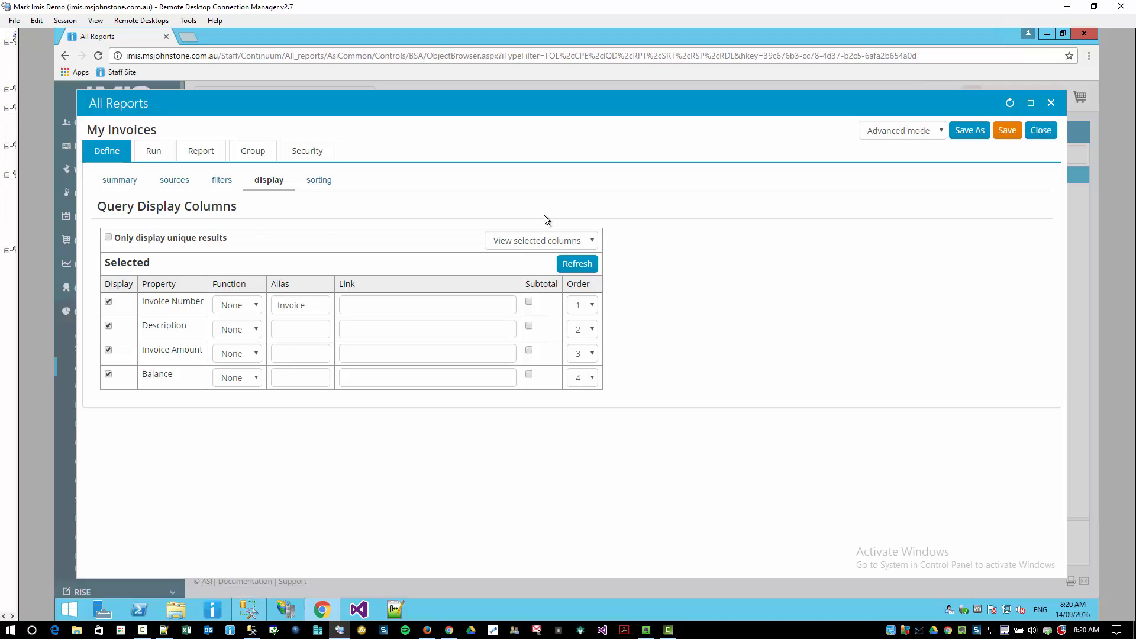
{"action": "left_click", "coordinate": [580, 240]}
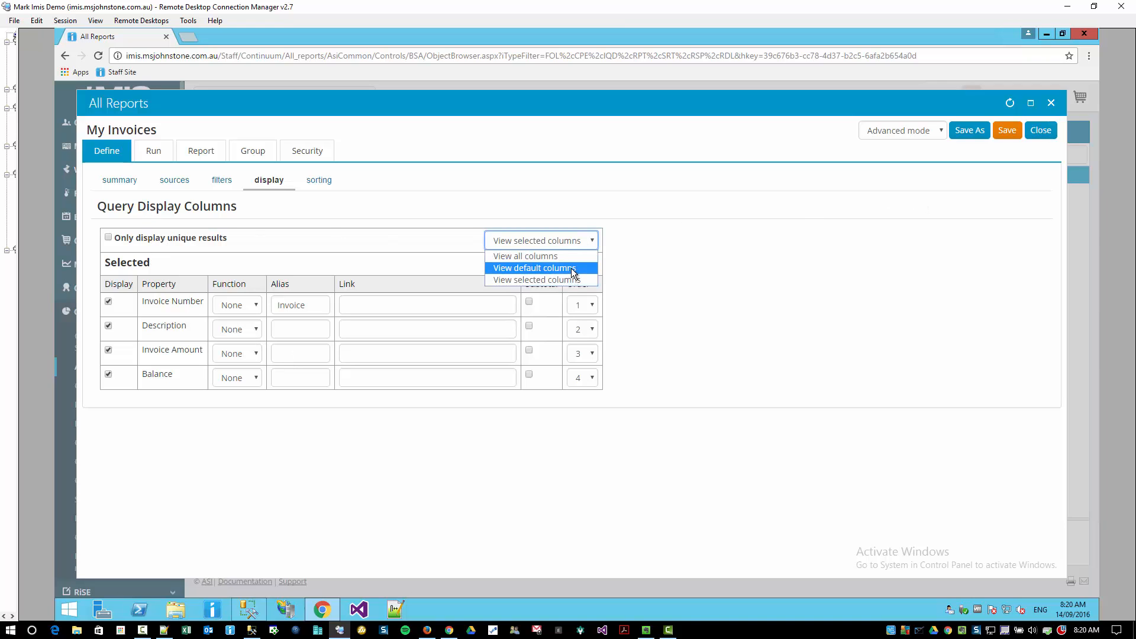
{"action": "left_click", "coordinate": [573, 266]}
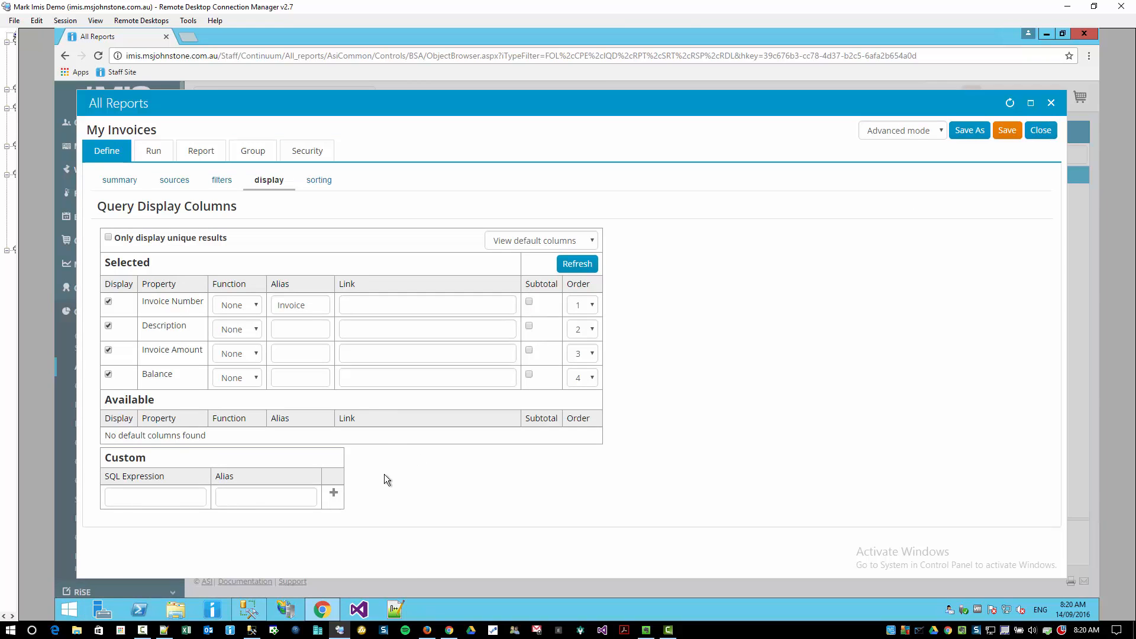
Add a custom display column using the copied findme.gif image SQL expression and the alias &nbsp;
{"action": "left_click", "coordinate": [119, 493]}
{"action": "key", "text": "ctrl+v"}
{"action": "left_click", "coordinate": [250, 500]}
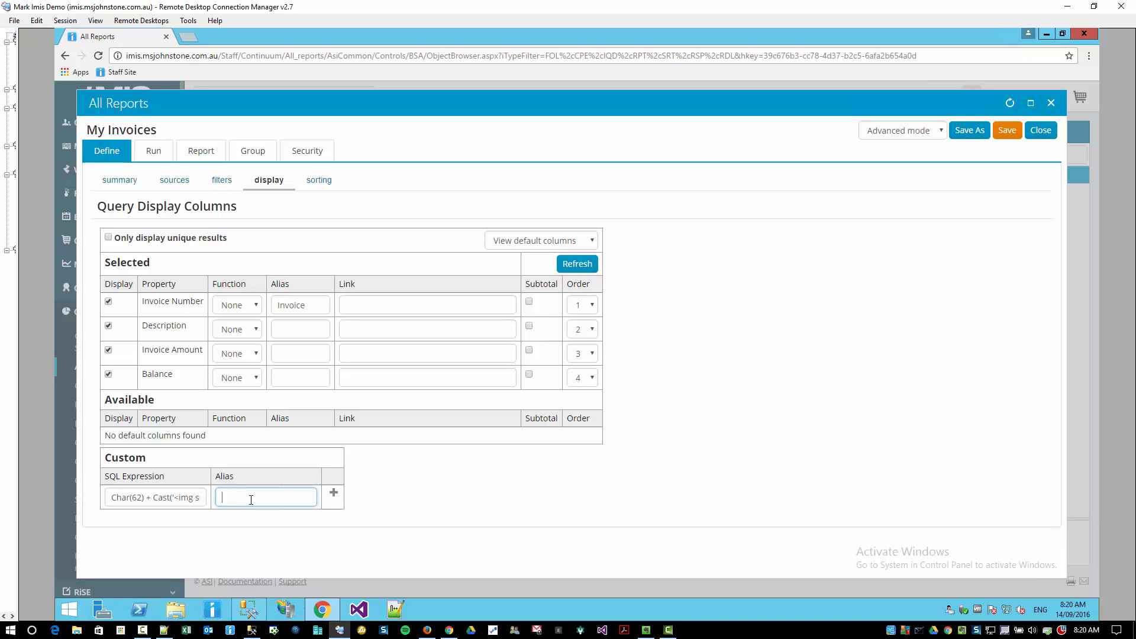
{"action": "type", "text": "&nbsp;"}
{"action": "left_click", "coordinate": [334, 492]}
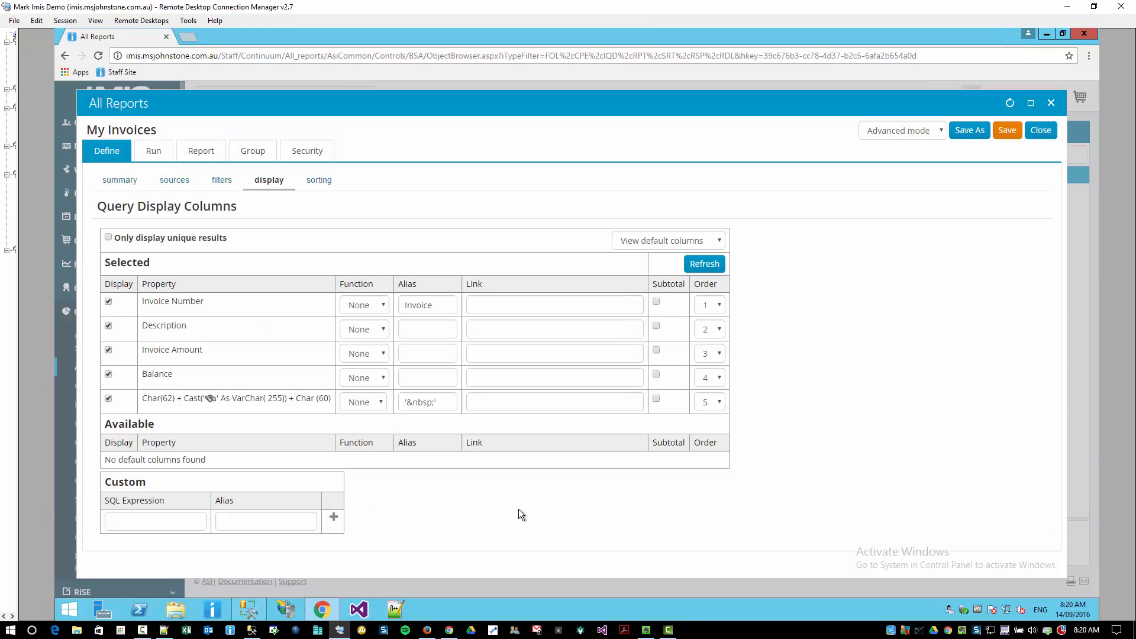
Move the image expression column to the first place in the display order and refresh the columns
{"action": "left_click", "coordinate": [706, 402]}
{"action": "left_click", "coordinate": [708, 420]}
{"action": "left_click", "coordinate": [701, 270]}
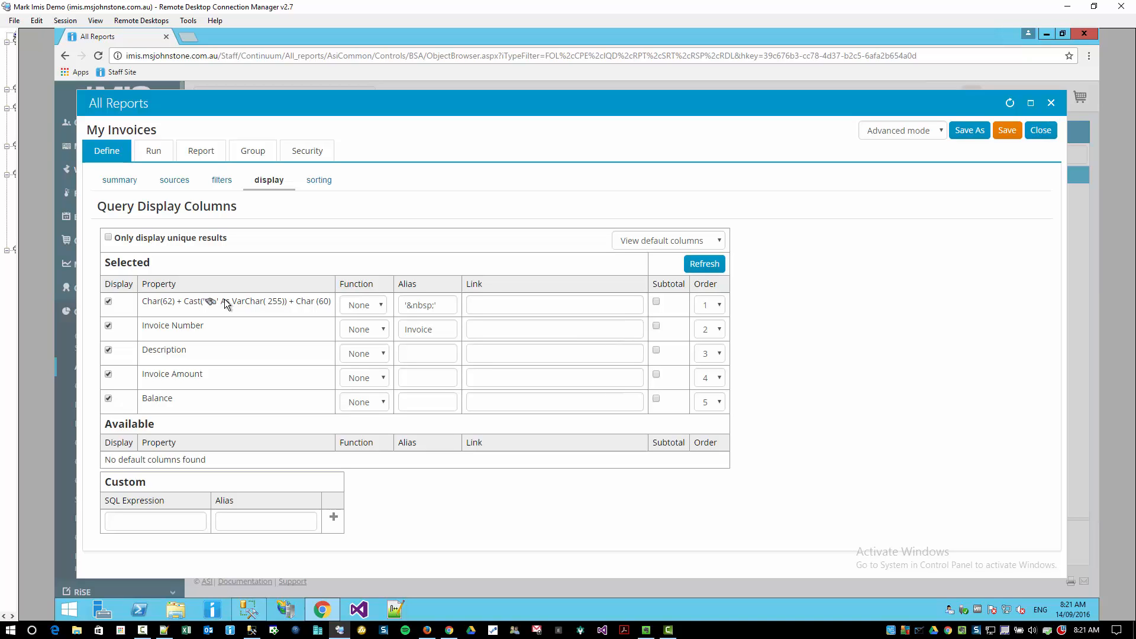
Set the image column's link to ContentCode=InvoiceReprint&InvoiceNum=[Invoice]
{"action": "left_click", "coordinate": [501, 304]}
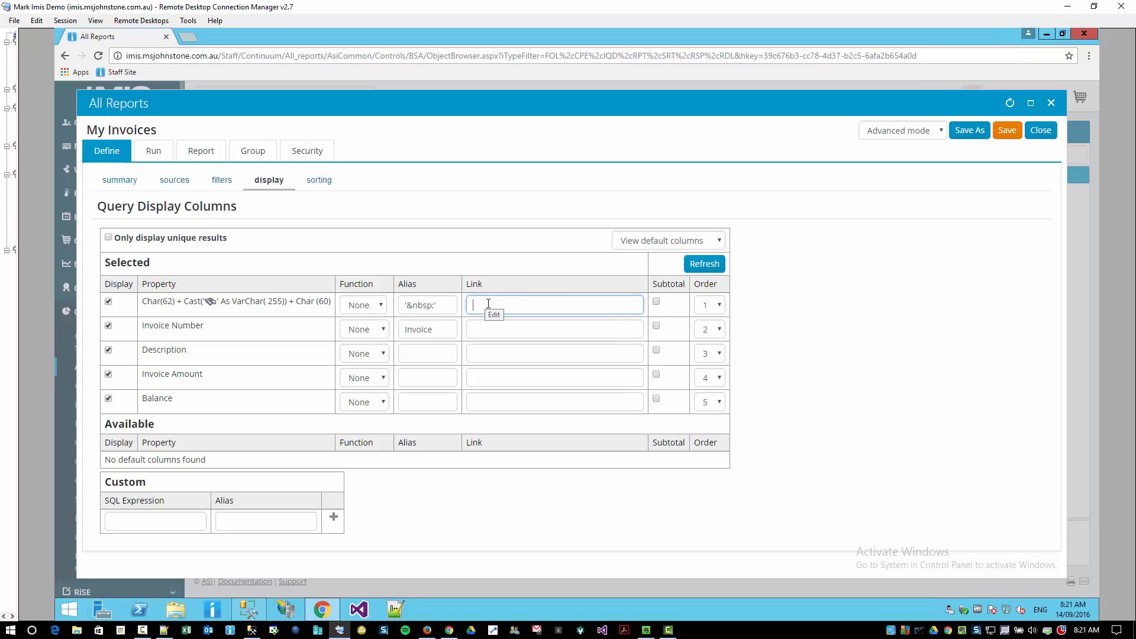
{"action": "type", "text": "ContentCode="}
{"action": "type", "text": "InvoiceReprint"}
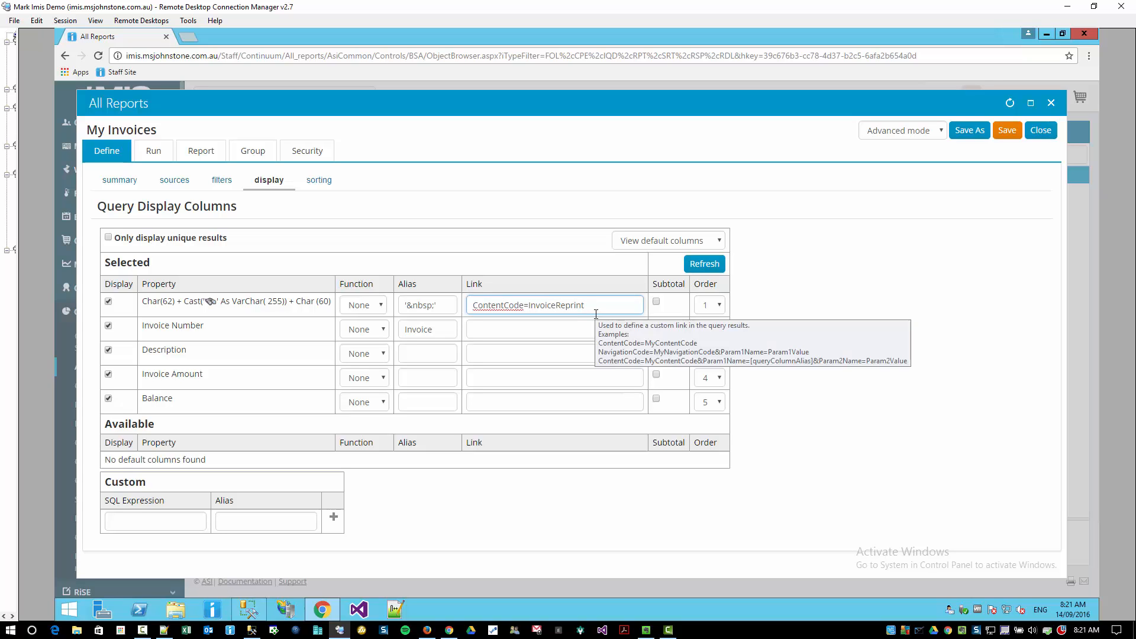
{"action": "type", "text": "&"}
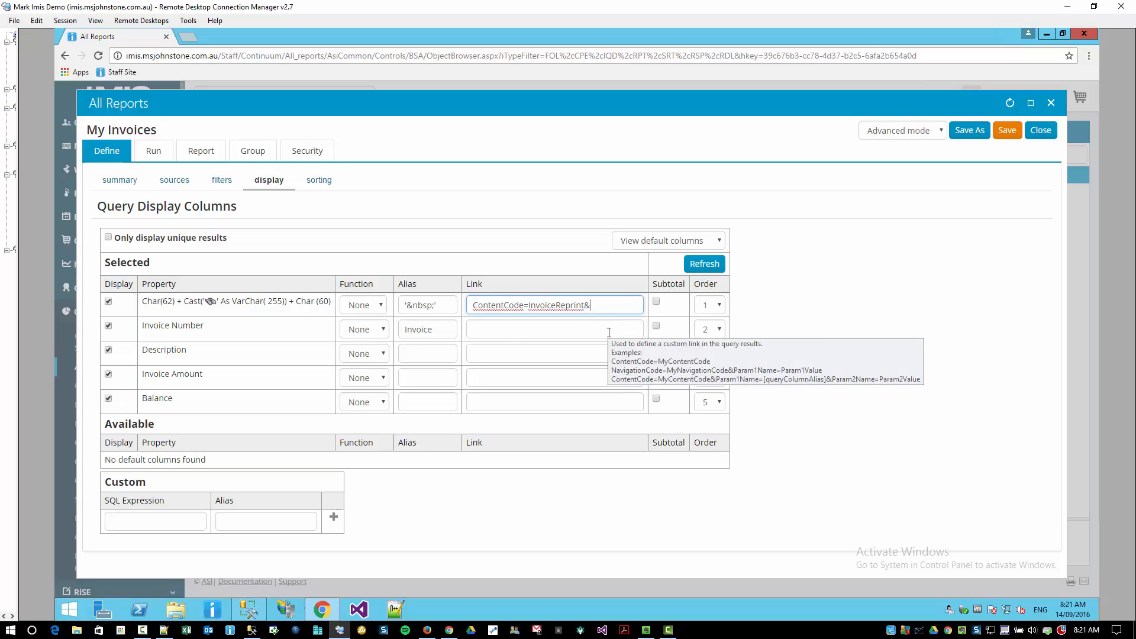
{"action": "type", "text": "InvoiceNum"}
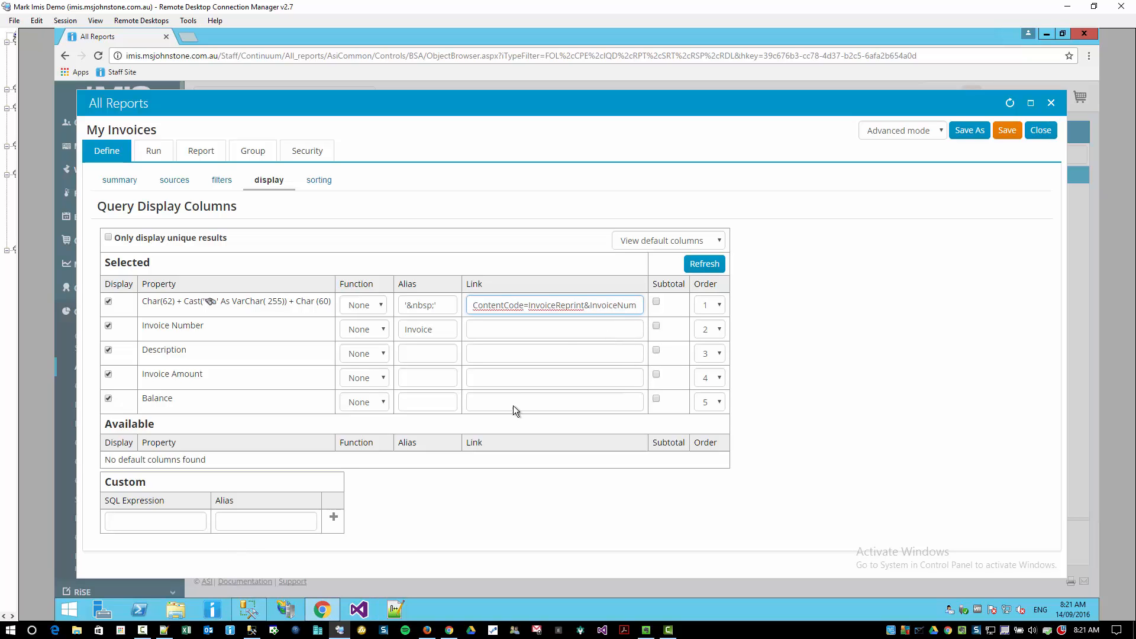
{"action": "type", "text": "="}
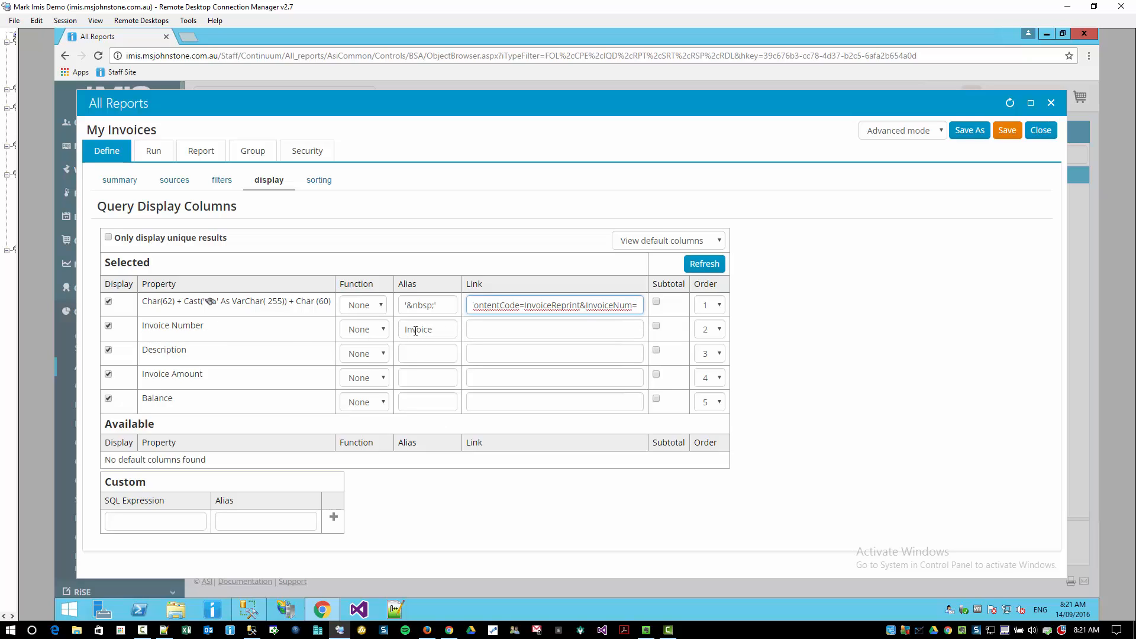
{"action": "type", "text": "[Invoice"}
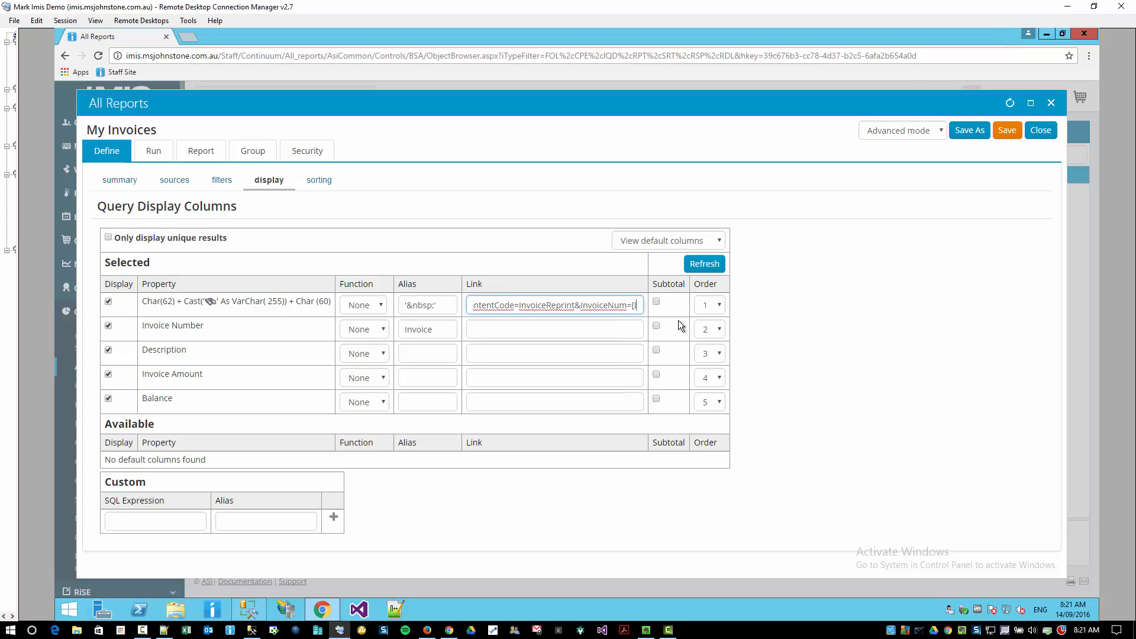
{"action": "type", "text": "]"}
Check the image column's link text from its start through to its end
{"action": "left_click_drag", "start_coordinate": [572, 308], "coordinate": [463, 306]}
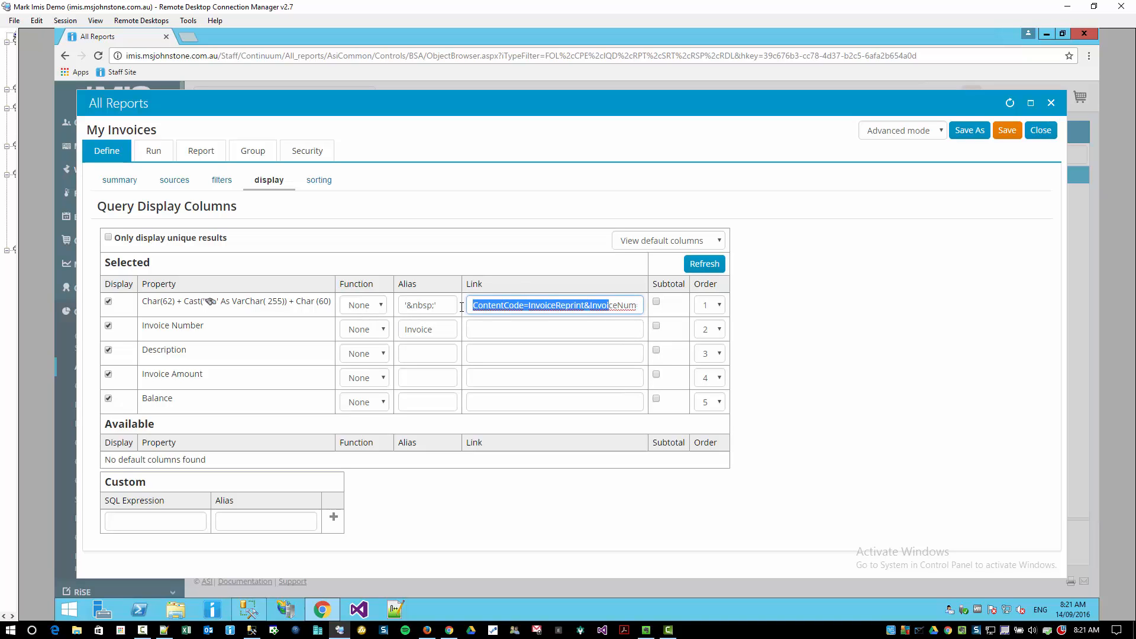
{"action": "left_click", "coordinate": [504, 306]}
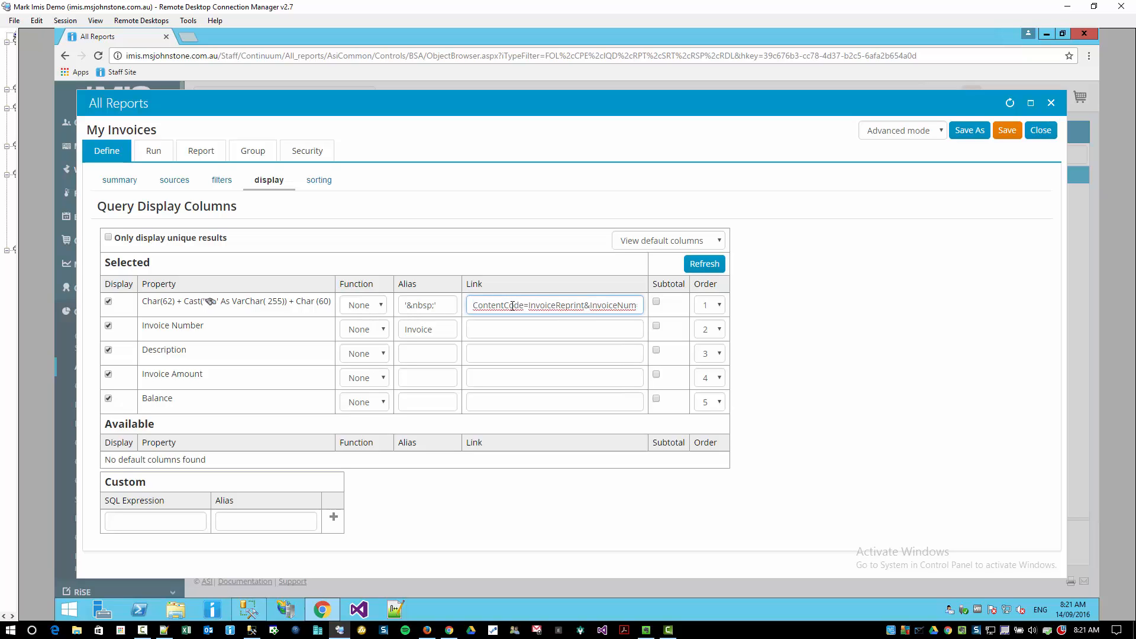
{"action": "left_click", "coordinate": [593, 306]}
{"action": "key", "text": "Right"}
{"action": "key", "text": "Right"}
{"action": "key", "text": "Right"}
{"action": "key", "text": "Right"}
{"action": "key", "text": "Right"}
{"action": "key", "text": "Right"}
{"action": "key", "text": "Right"}
{"action": "key", "text": "Right"}
{"action": "key", "text": "Right"}
{"action": "key", "text": "Right"}
{"action": "key", "text": "Right"}
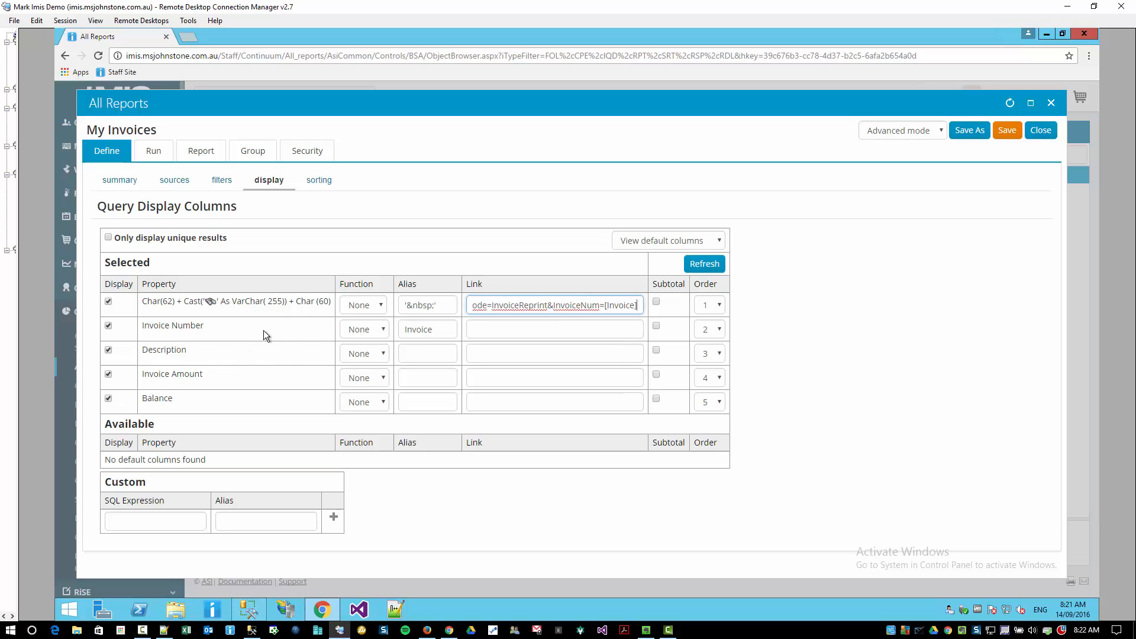
Save the My Invoices query and close it
{"action": "left_click", "coordinate": [443, 330]}
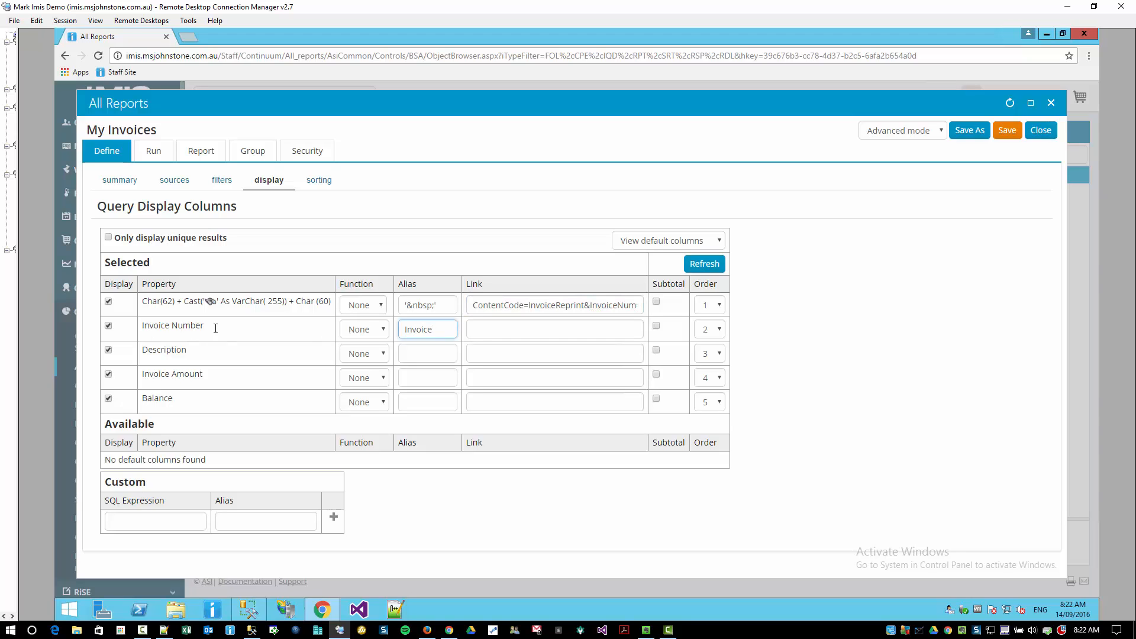
{"action": "left_click", "coordinate": [1008, 132]}
{"action": "left_click", "coordinate": [1040, 131]}
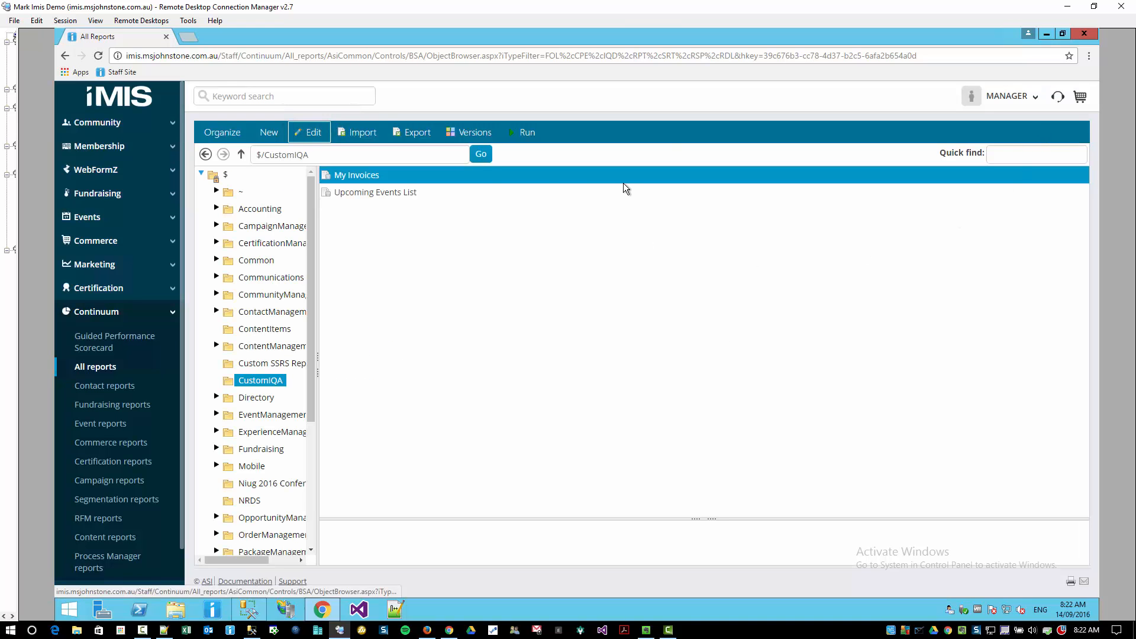
Open the My Invoices query for editing, clear the Bill To Party Id filter value, save the query and run it
{"action": "left_click", "coordinate": [309, 132]}
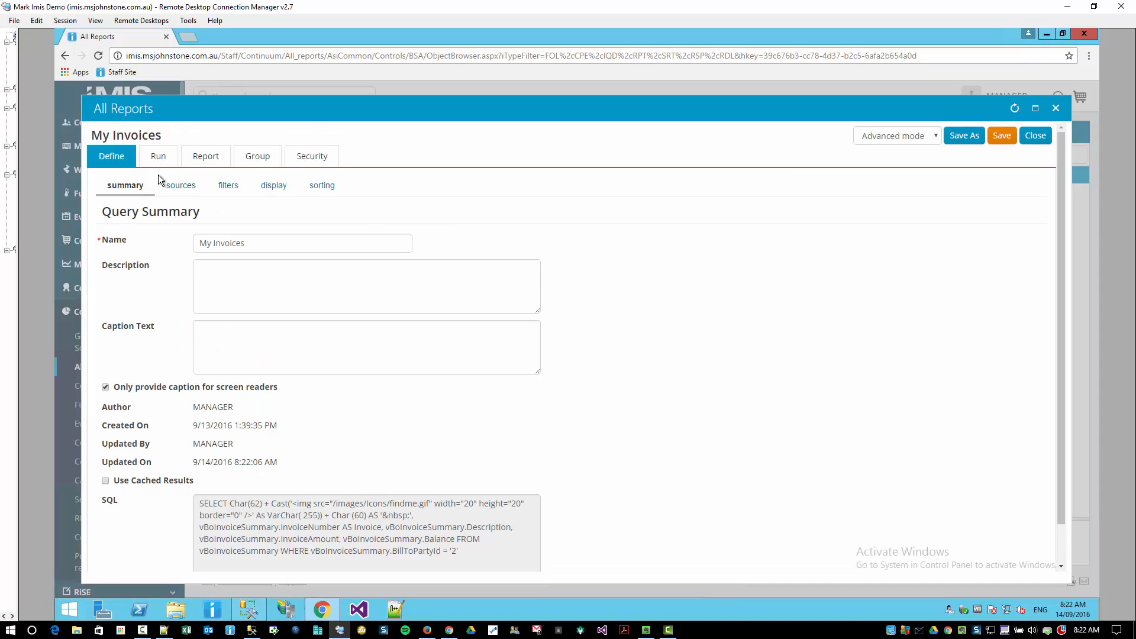
{"action": "left_click", "coordinate": [228, 186]}
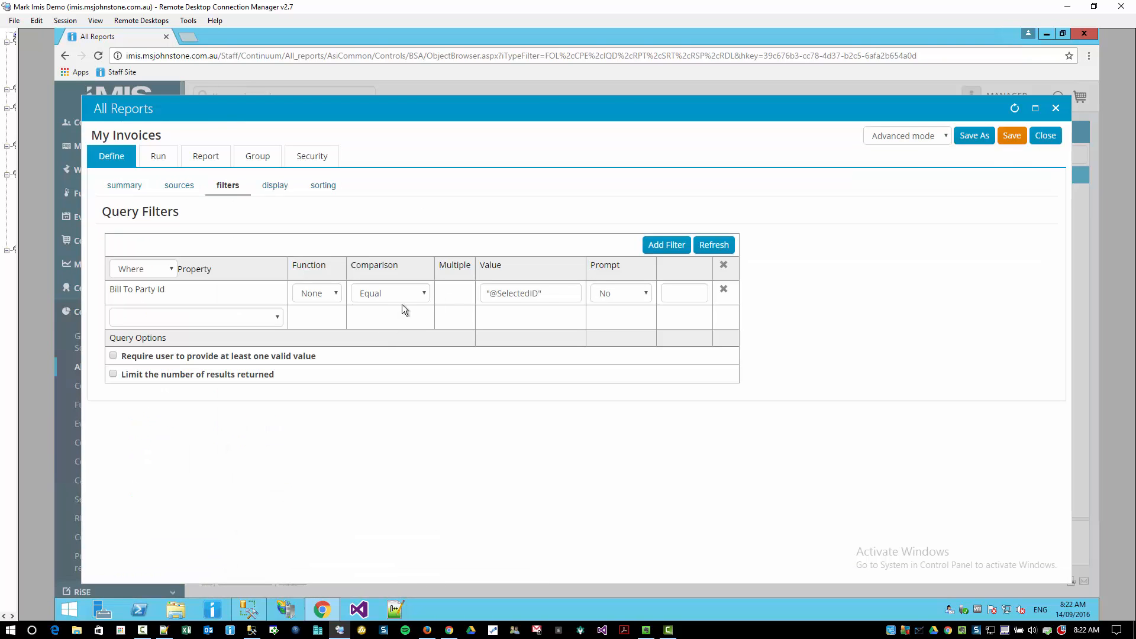
{"action": "left_click_drag", "start_coordinate": [549, 294], "coordinate": [456, 292]}
{"action": "key", "text": "BackSpace"}
{"action": "left_click", "coordinate": [1013, 140]}
{"action": "left_click", "coordinate": [171, 164]}
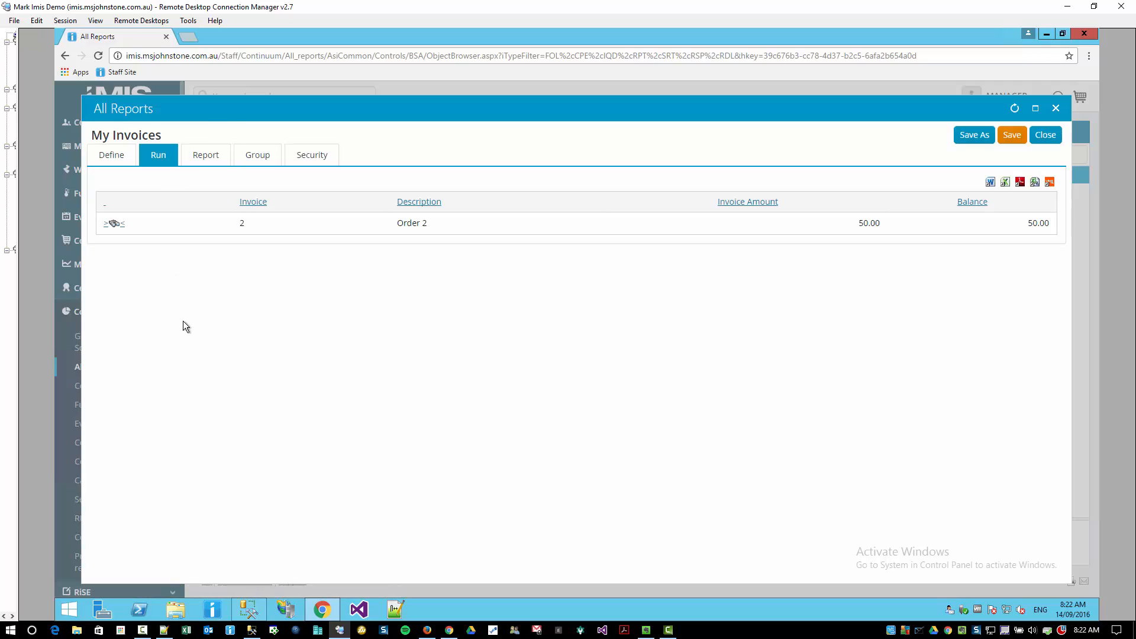
Open the invoice reprint from the image link in the query results, look through the tax invoice and close it
{"action": "left_click", "coordinate": [113, 224]}
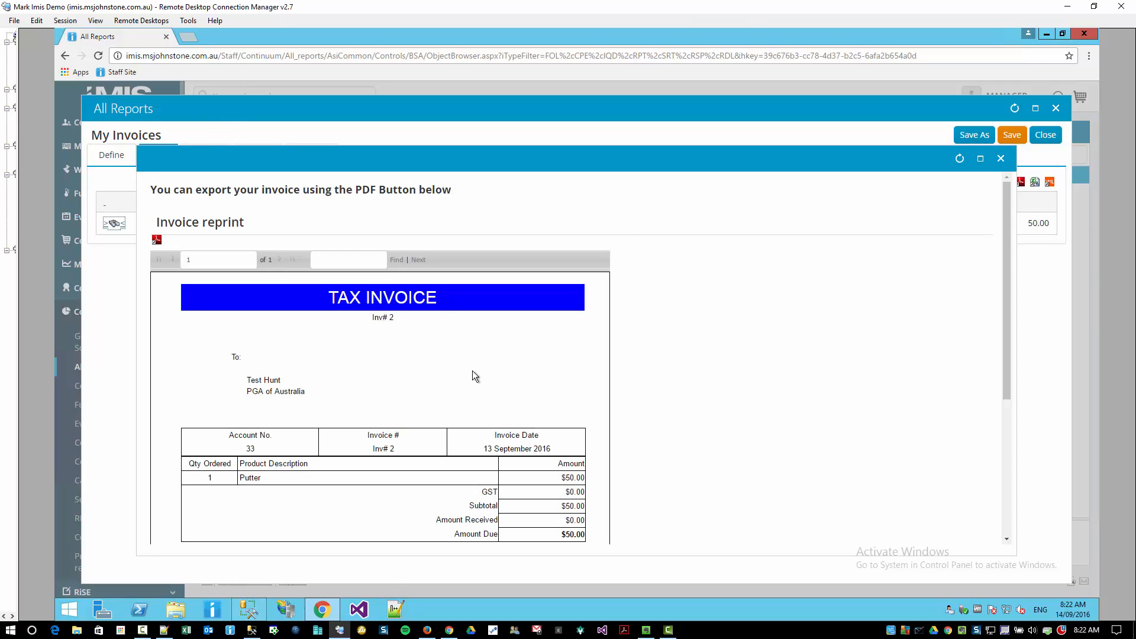
{"action": "scroll", "coordinate": [472, 371], "scroll_direction": "down", "scroll_amount": 4}
{"action": "scroll", "coordinate": [471, 371], "scroll_direction": "up", "scroll_amount": 4}
{"action": "left_click", "coordinate": [1001, 158]}
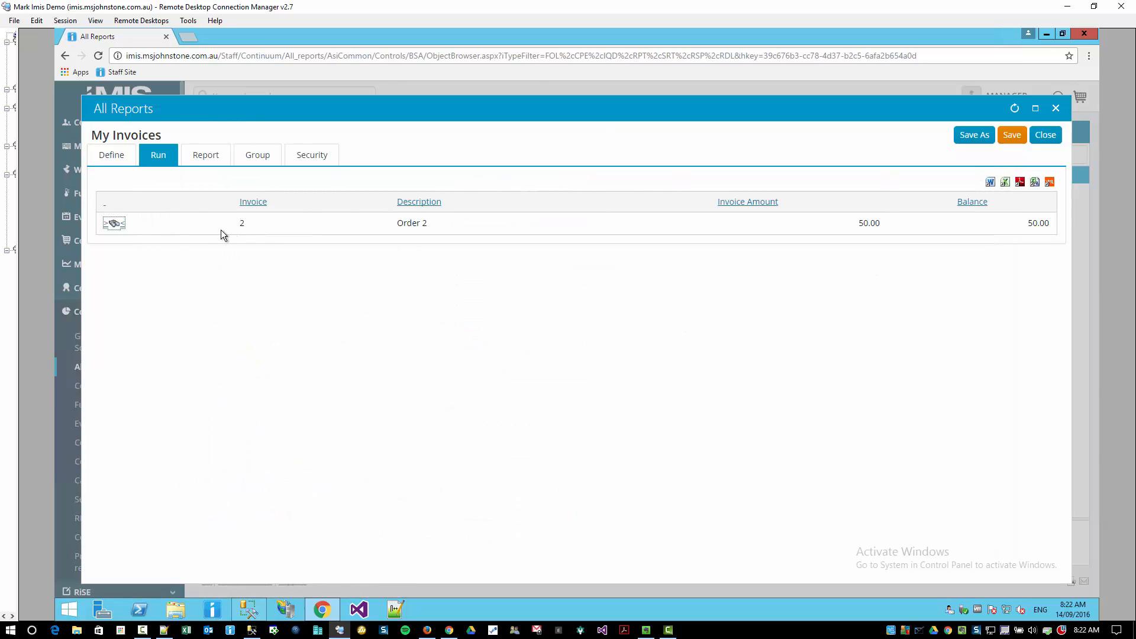
{"action": "left_click", "coordinate": [115, 157]}
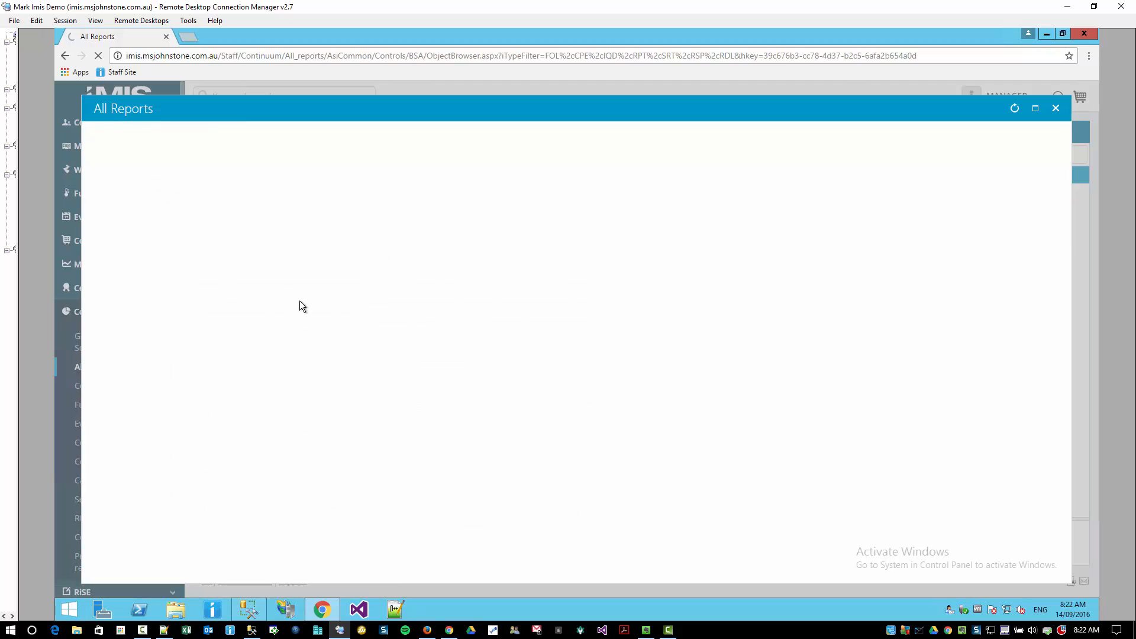
{"action": "double_click", "coordinate": [490, 292]}
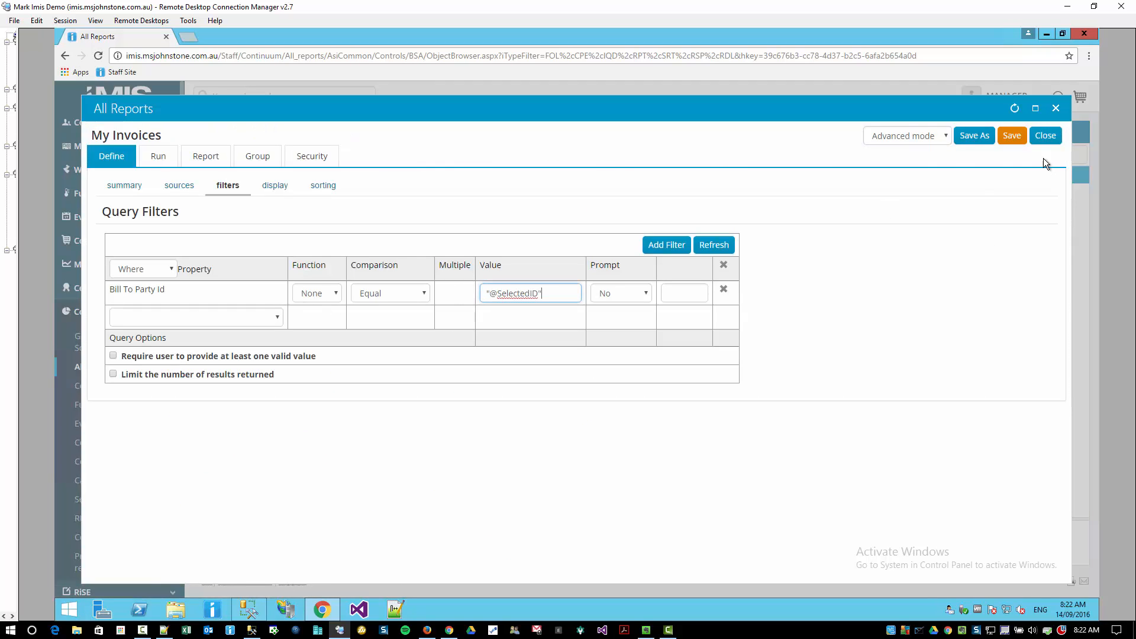
{"action": "left_click", "coordinate": [1014, 136]}
{"action": "left_click", "coordinate": [1046, 136]}
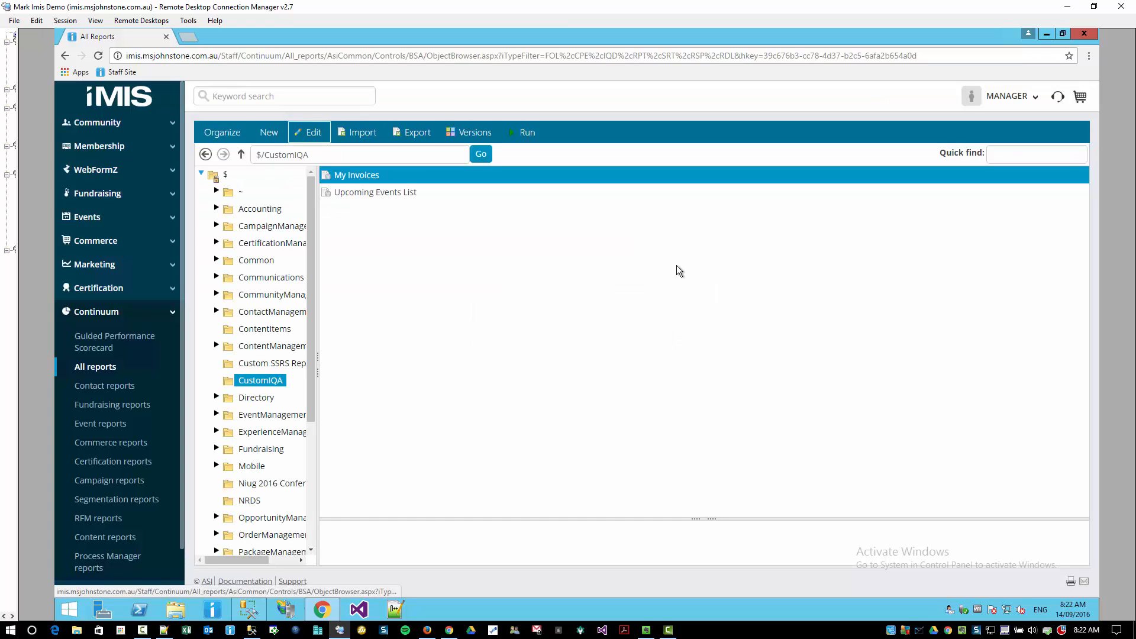
Go to the RiSE content manager and open the Members Area folder under Shared Content
{"action": "left_click_drag", "start_coordinate": [320, 277], "coordinate": [365, 276]}
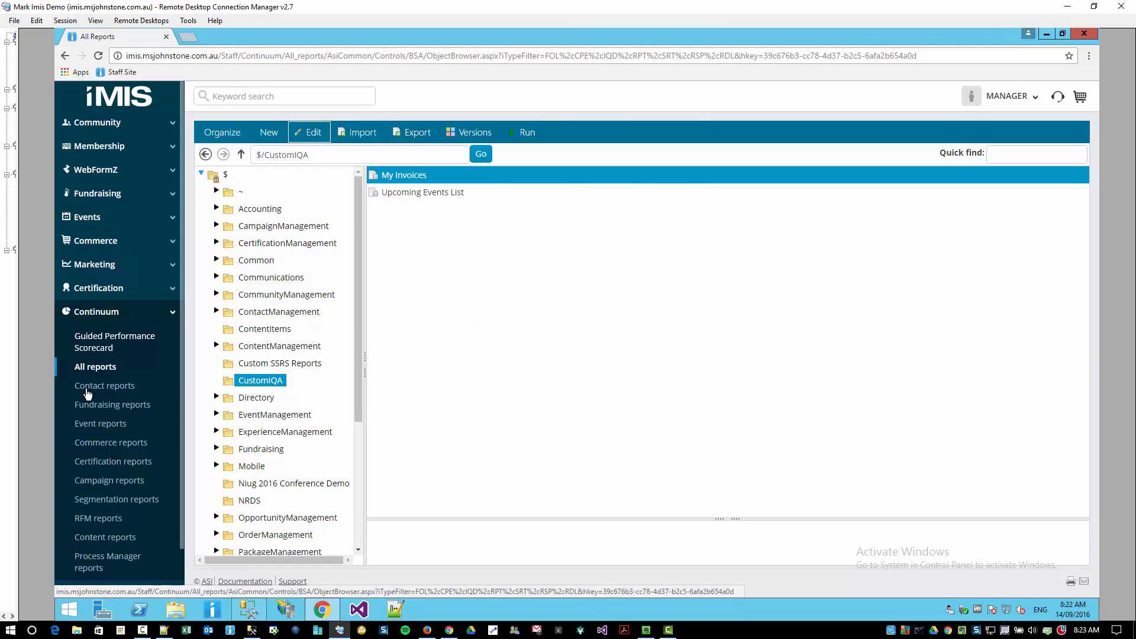
{"action": "left_click", "coordinate": [90, 315]}
{"action": "left_click", "coordinate": [96, 336]}
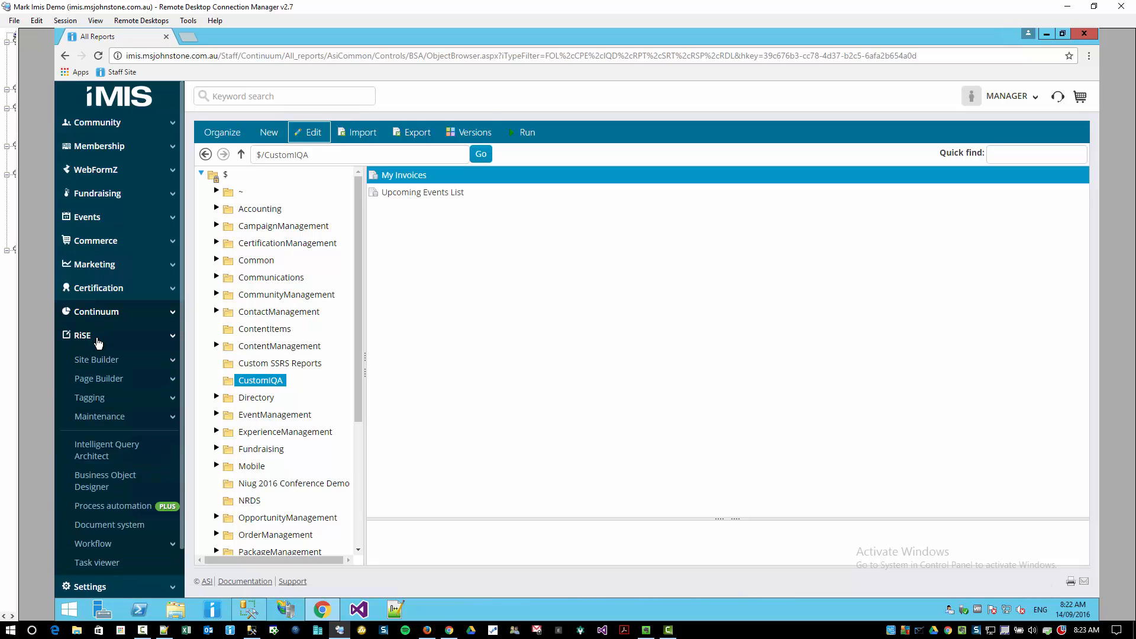
{"action": "left_click", "coordinate": [106, 382]}
{"action": "left_click", "coordinate": [102, 401]}
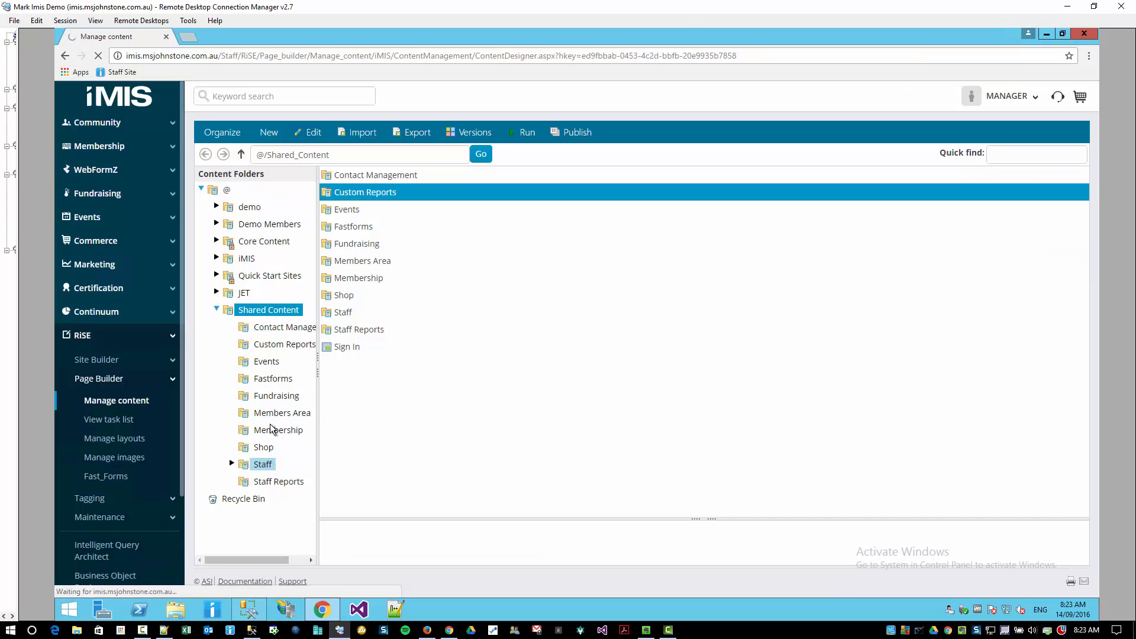
{"action": "left_click", "coordinate": [272, 414]}
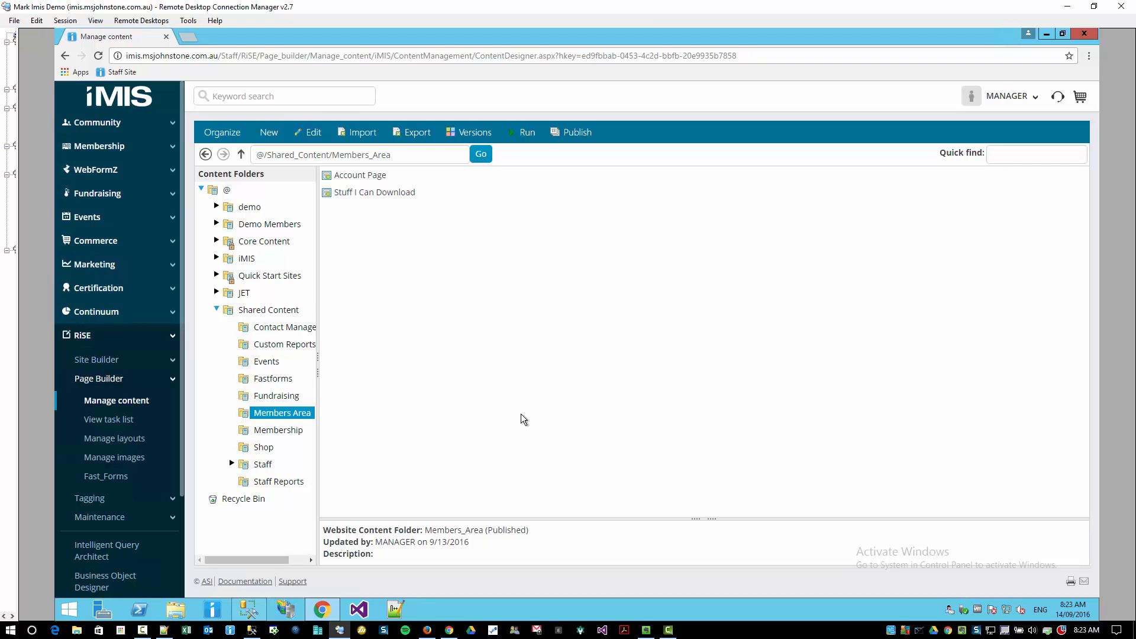
Switch to the member website in Firefox and view the account page's Stuff I can download section
{"action": "key", "text": "alt+Tab"}
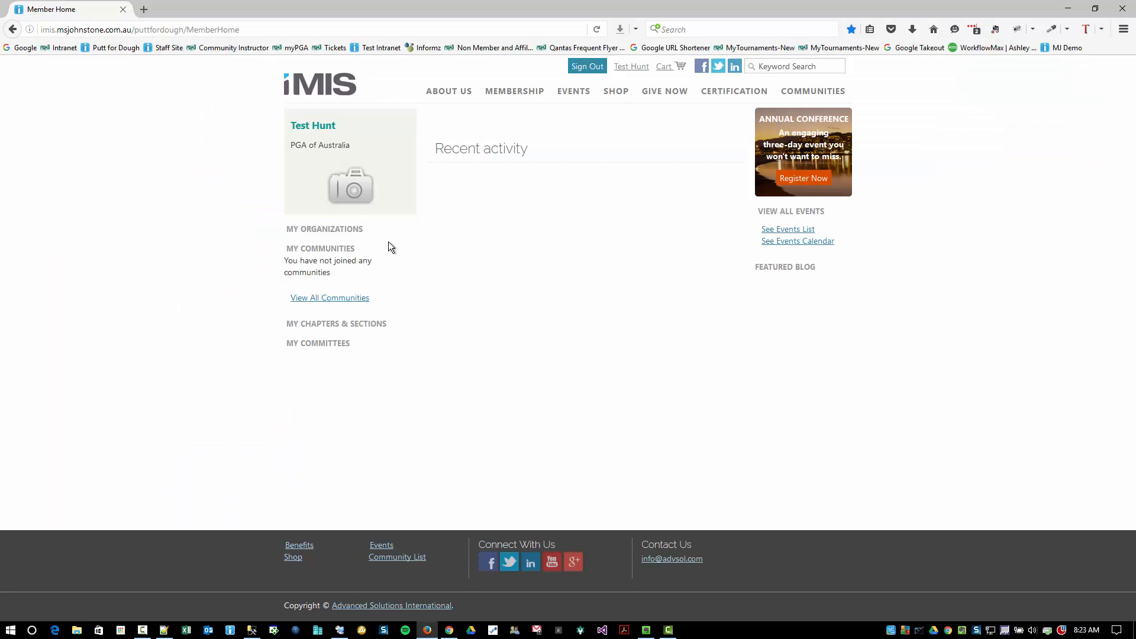
{"action": "left_click", "coordinate": [636, 68]}
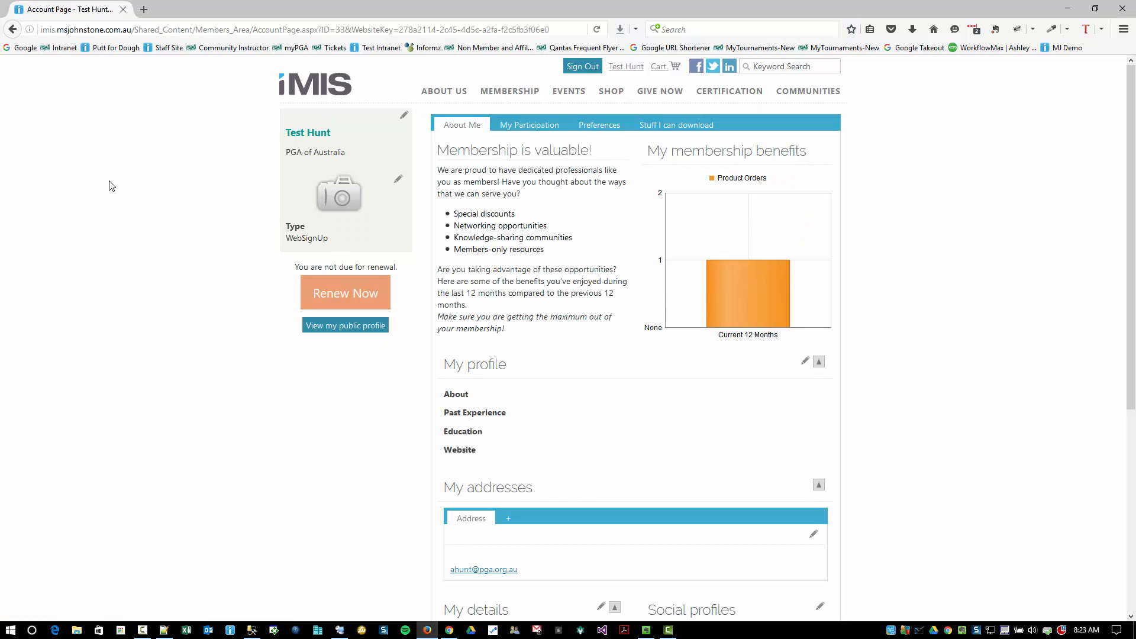
{"action": "left_click", "coordinate": [672, 129]}
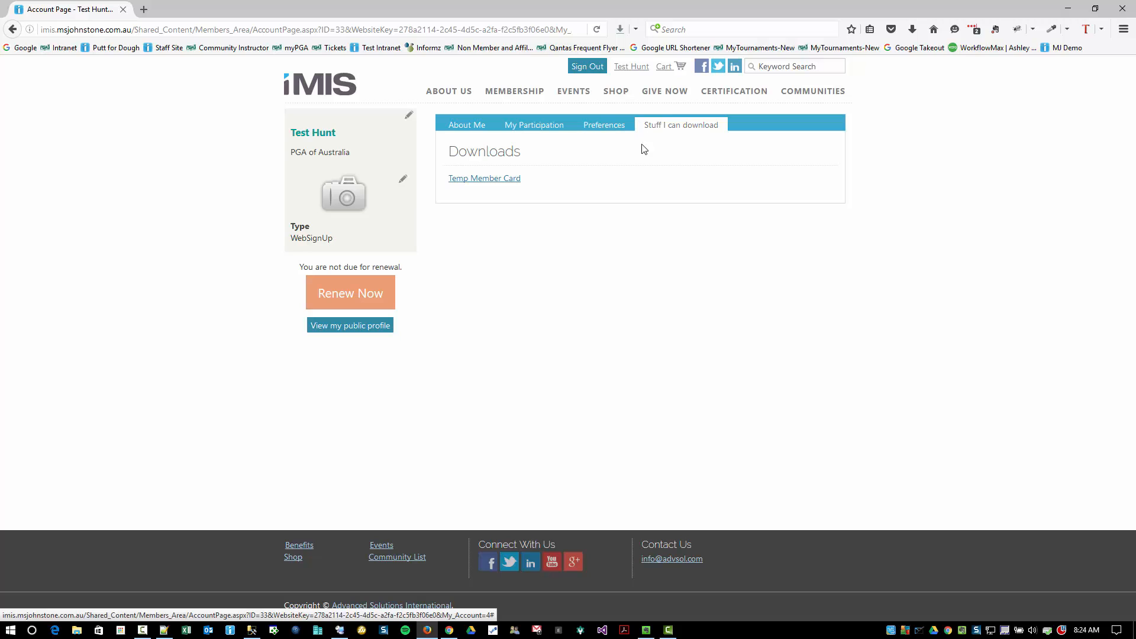
Switch back to the iMIS staff site and open the Stuff I Can Download page for editing in a maximized window
{"action": "key", "text": "alt+Tab"}
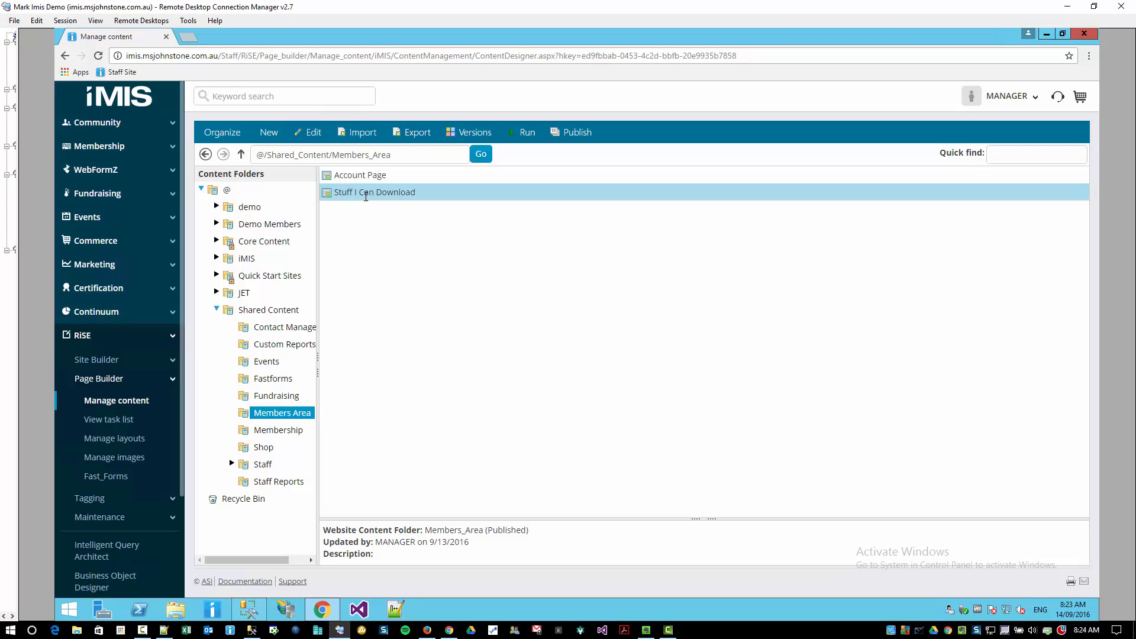
{"action": "left_click", "coordinate": [367, 192]}
{"action": "left_click", "coordinate": [315, 135]}
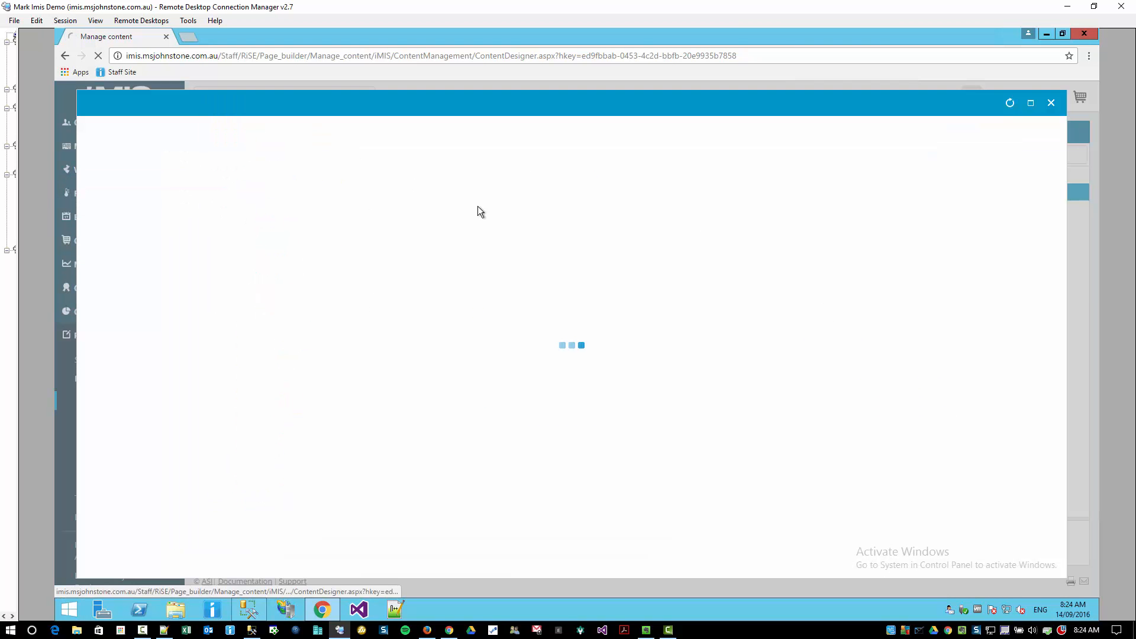
{"action": "left_click", "coordinate": [1031, 105]}
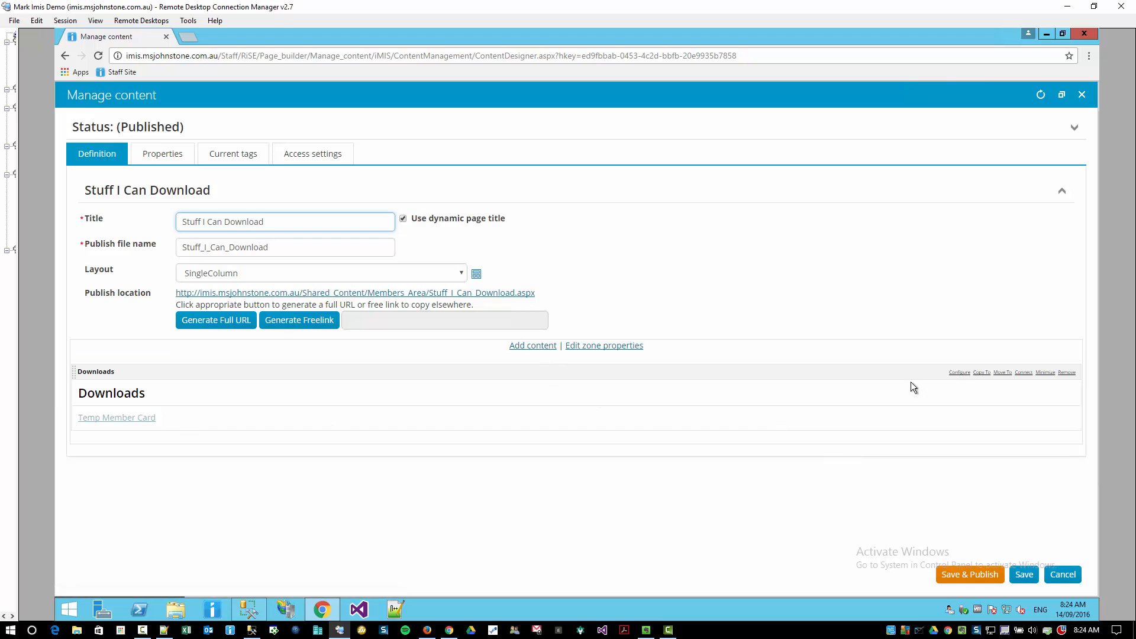
Add a Query Menu iPart from the Utility content types to the Stuff I Can Download page
{"action": "left_click", "coordinate": [535, 347]}
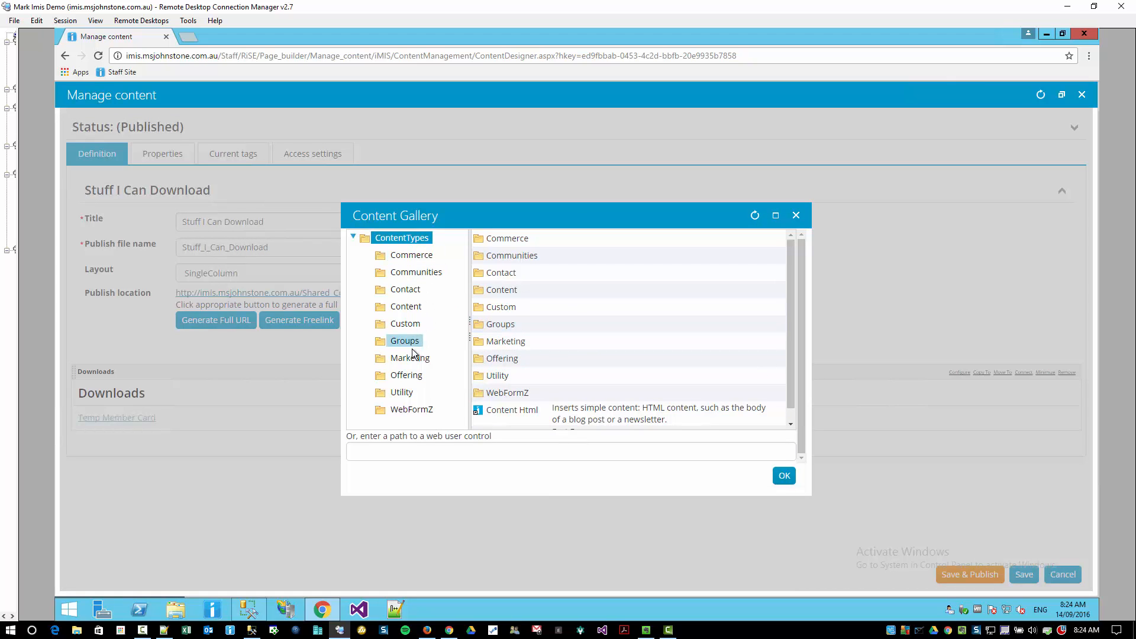
{"action": "left_click", "coordinate": [402, 392]}
{"action": "left_click_drag", "start_coordinate": [791, 257], "coordinate": [798, 356]}
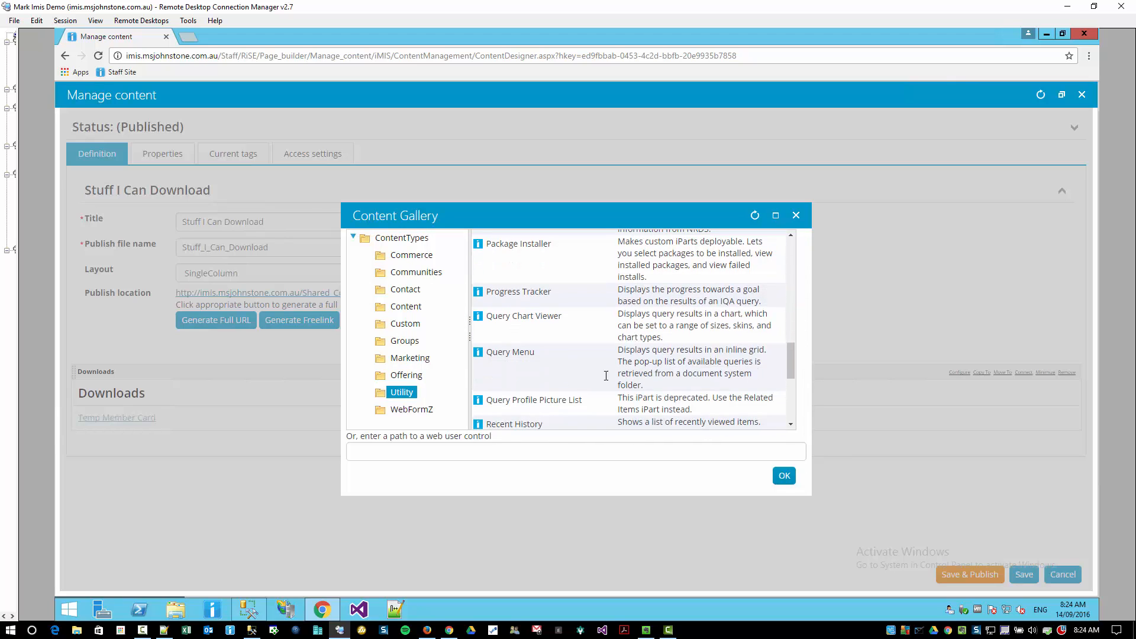
{"action": "left_click", "coordinate": [587, 387]}
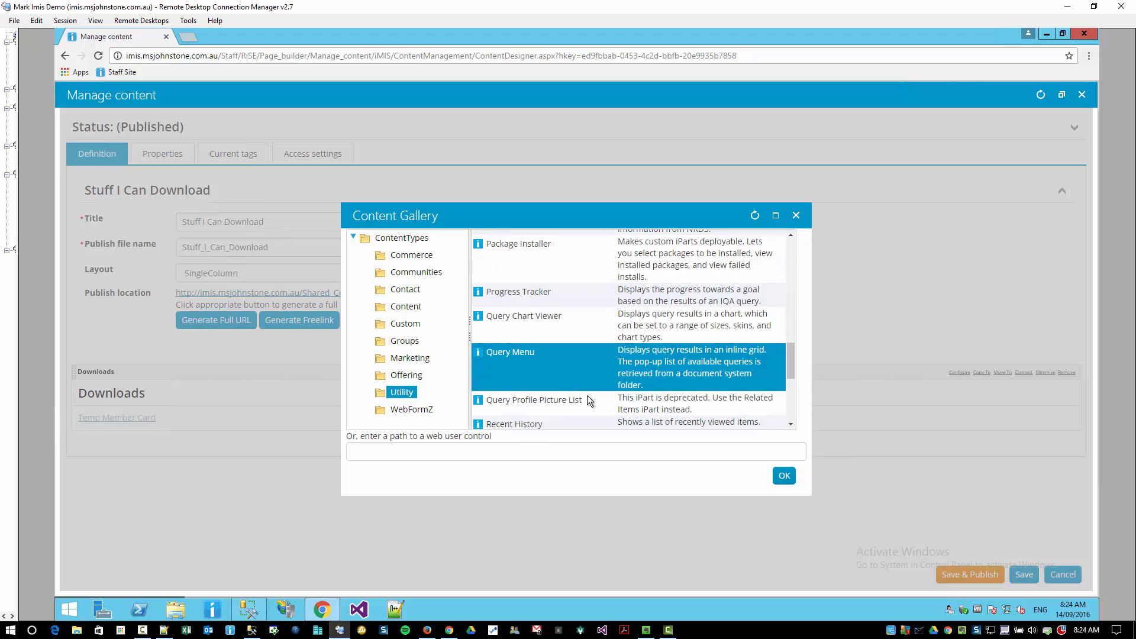
{"action": "left_click", "coordinate": [782, 477]}
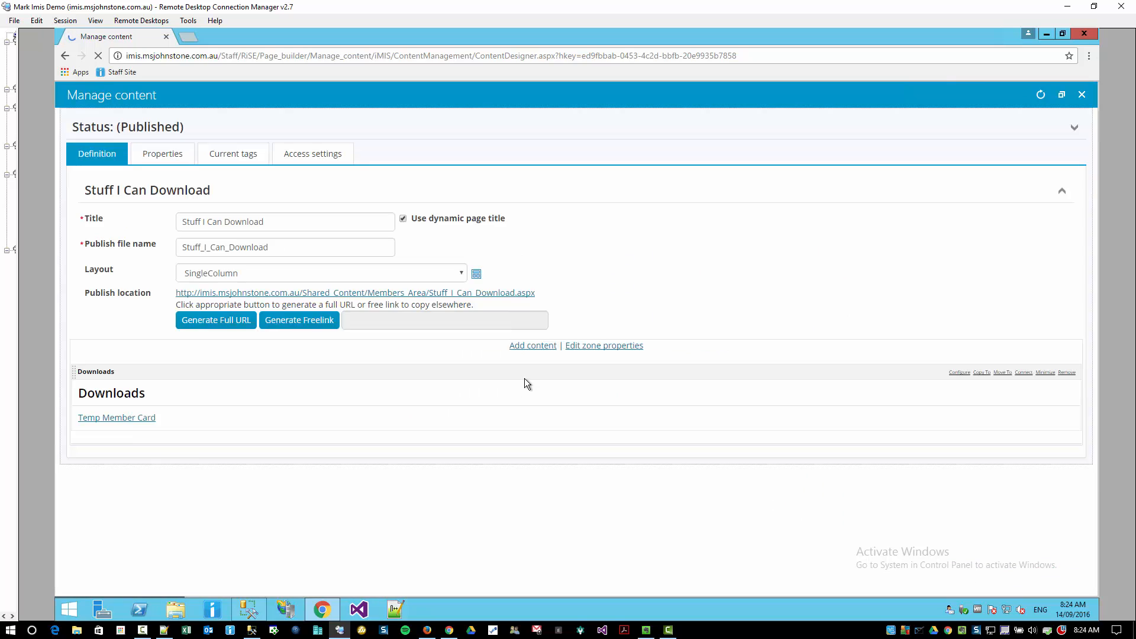
{"action": "left_click", "coordinate": [519, 346]}
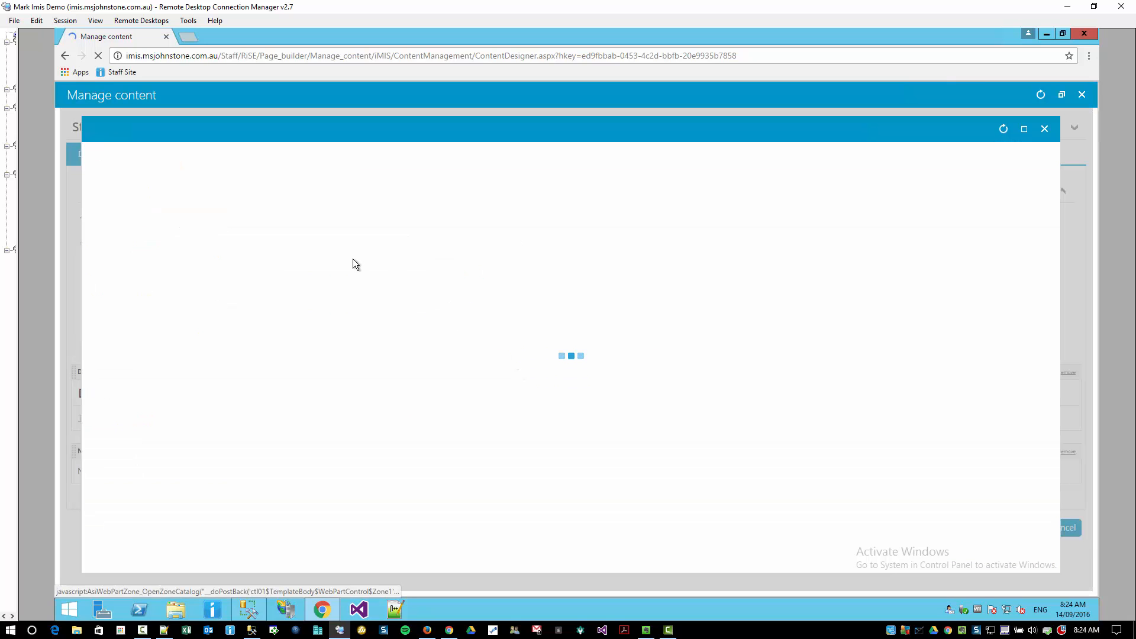
Name the Query Menu iPart Invoices, title it Reprint Invoices, and disable the export of query results
{"action": "triple_click", "coordinate": [244, 162]}
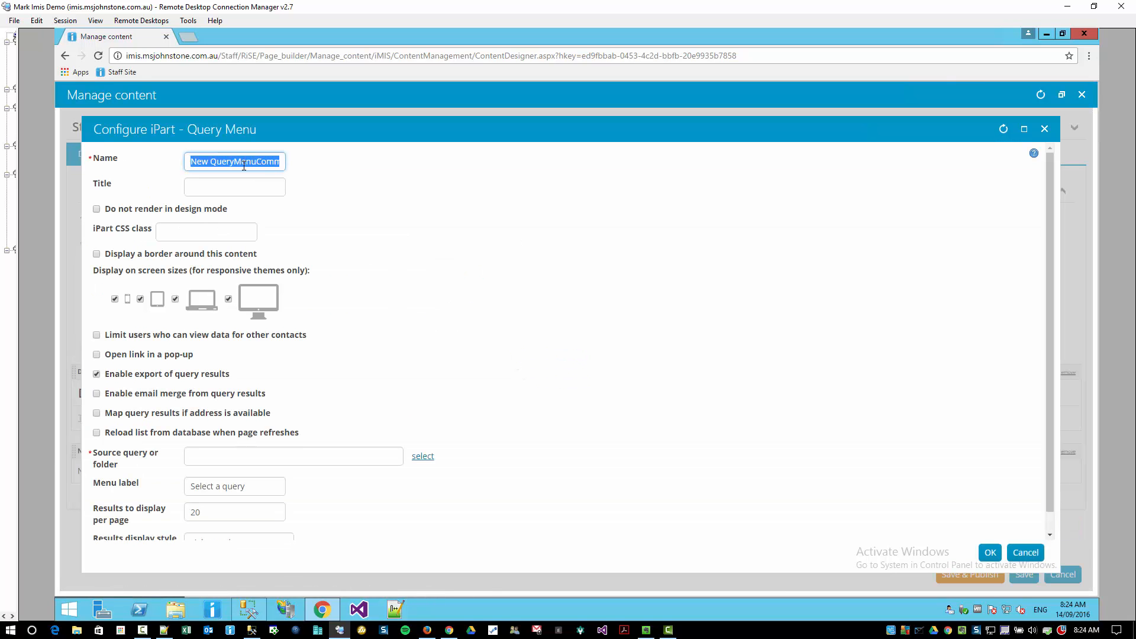
{"action": "type", "text": "Invoices"}
{"action": "key", "text": "Tab"}
{"action": "type", "text": "R"}
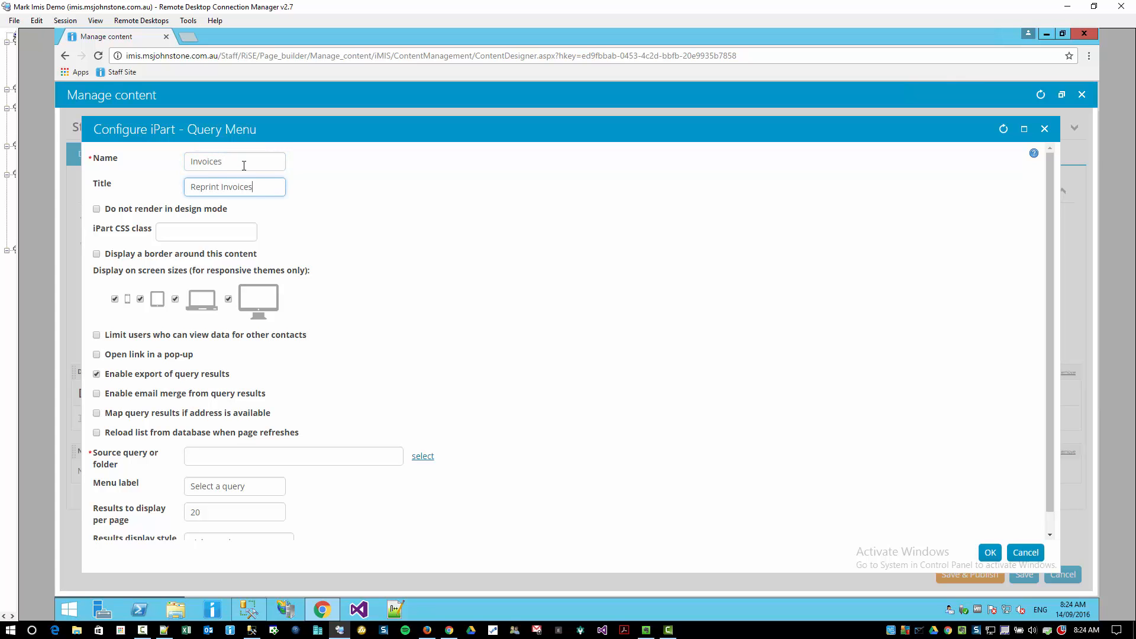
{"action": "left_click", "coordinate": [178, 375]}
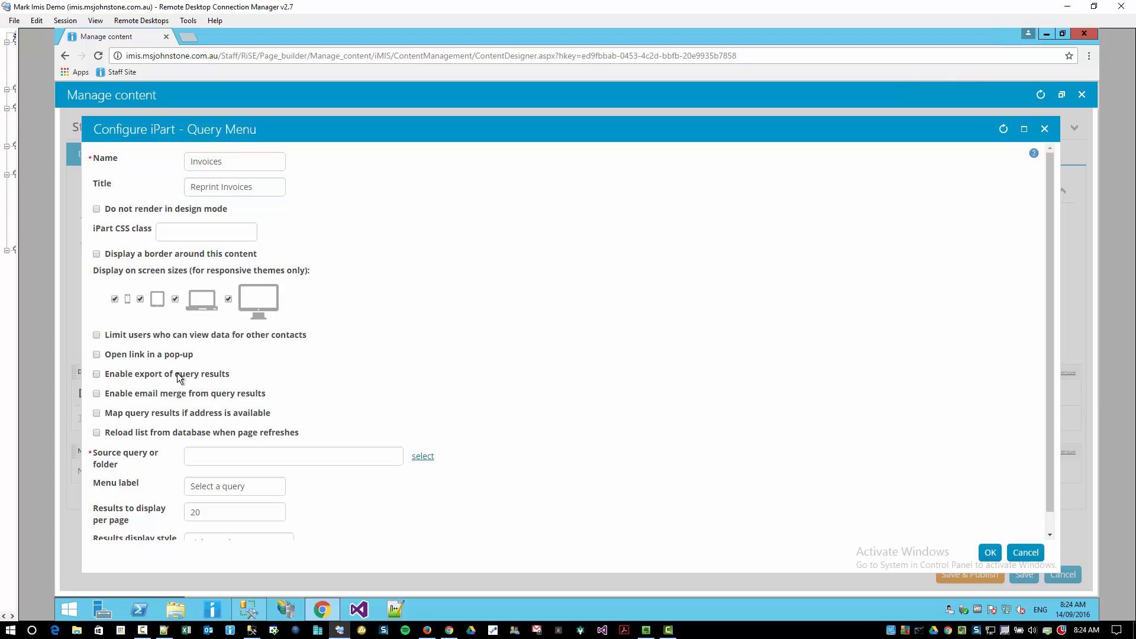
Set the iPart's source query to My Invoices from the CustomIQA folder
{"action": "left_click", "coordinate": [427, 459]}
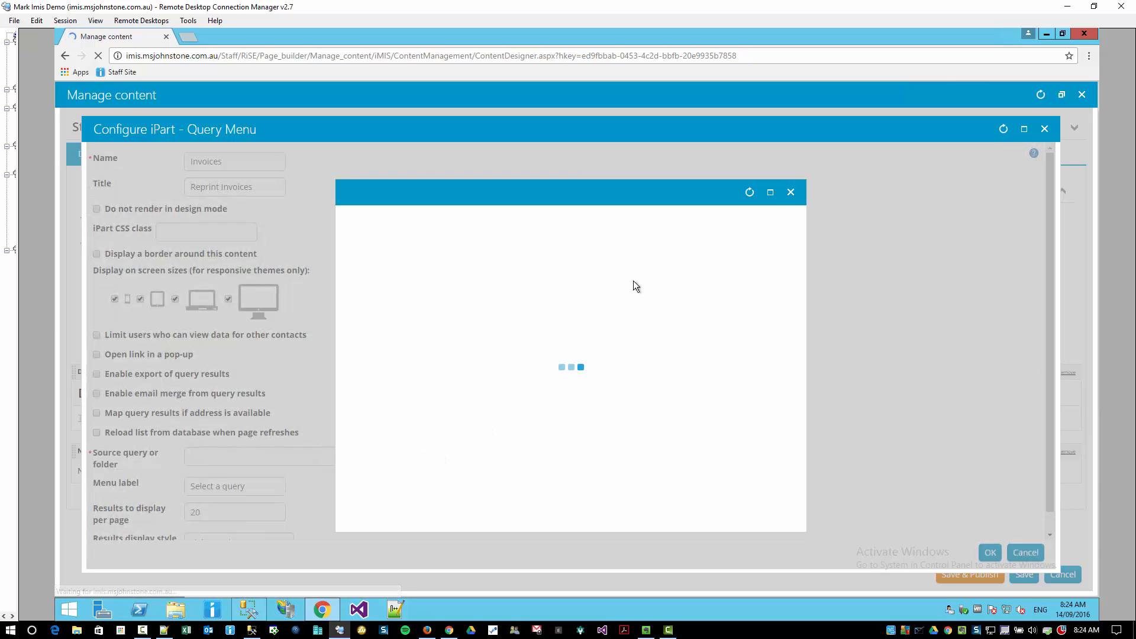
{"action": "left_click", "coordinate": [771, 192]}
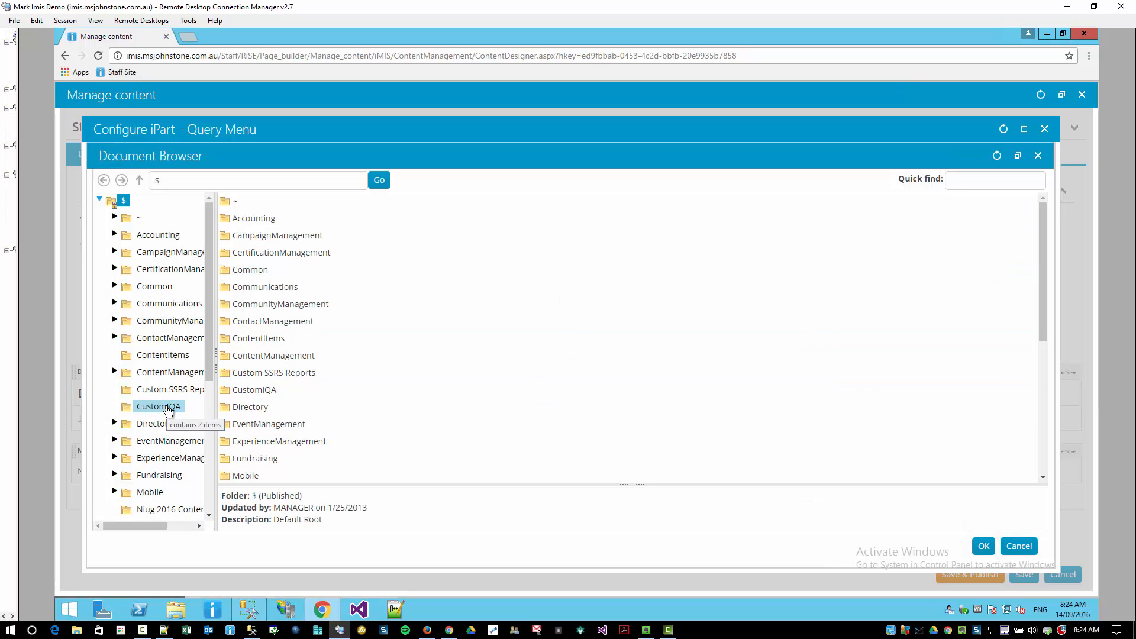
{"action": "left_click", "coordinate": [168, 408]}
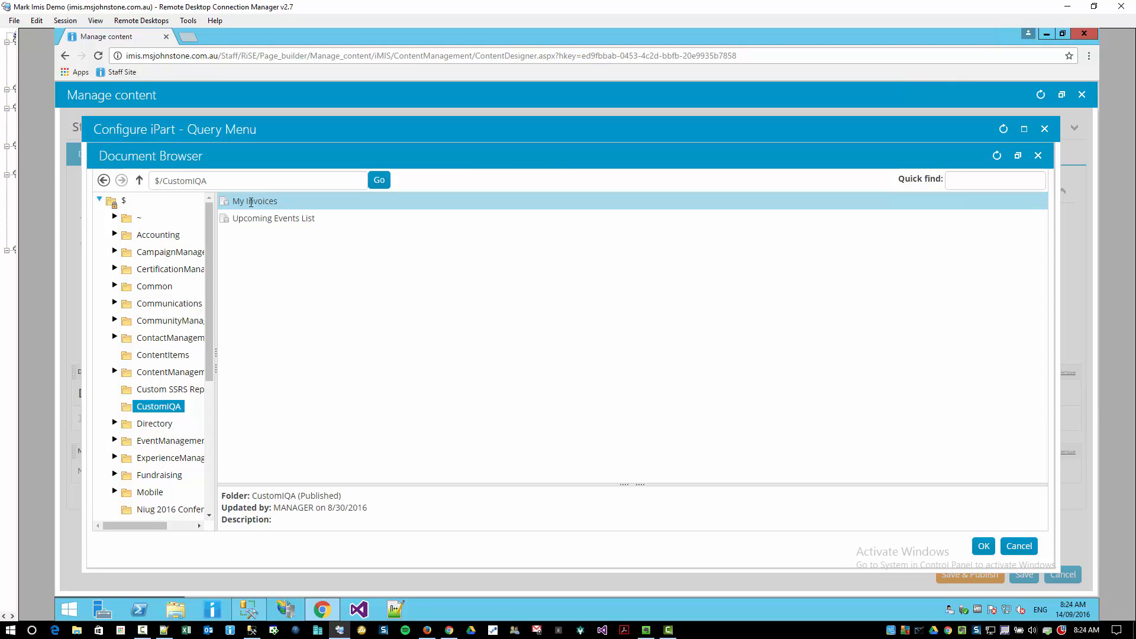
{"action": "left_click", "coordinate": [251, 201]}
{"action": "left_click", "coordinate": [983, 546]}
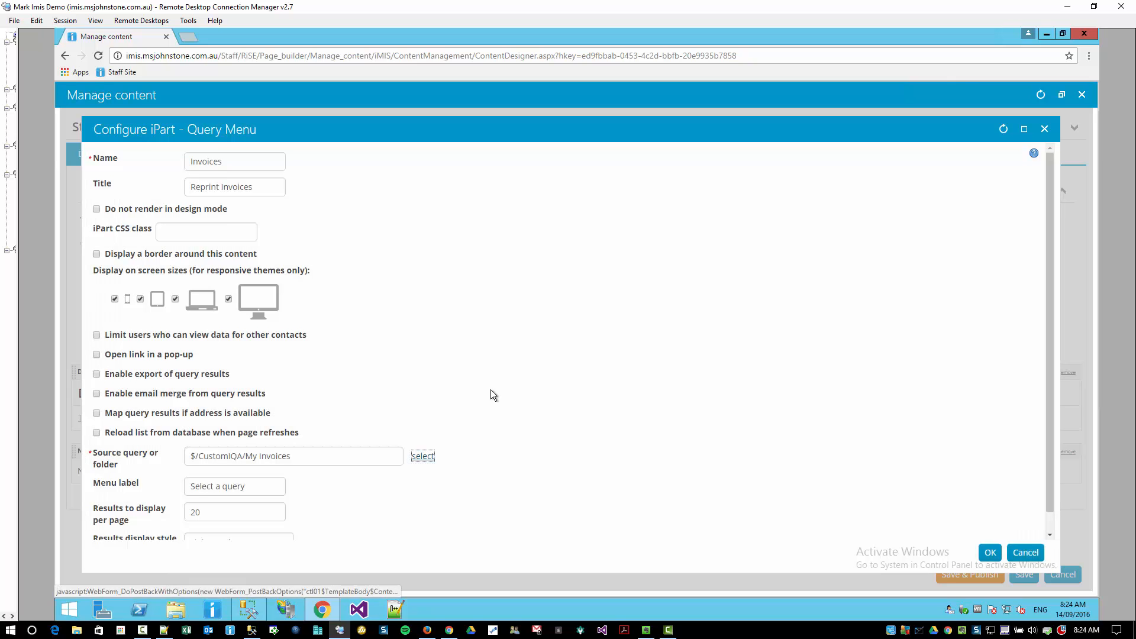
Accept the Query Menu configuration, then save and publish the Stuff I Can Download page
{"action": "scroll", "coordinate": [491, 395], "scroll_direction": "down", "scroll_amount": 1}
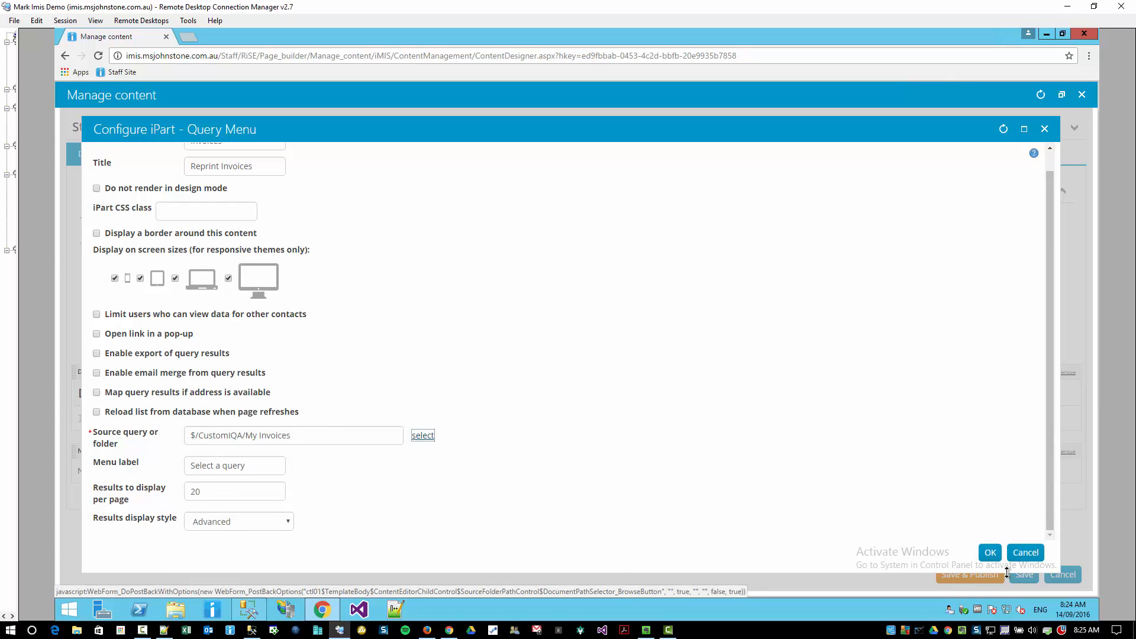
{"action": "left_click", "coordinate": [990, 553]}
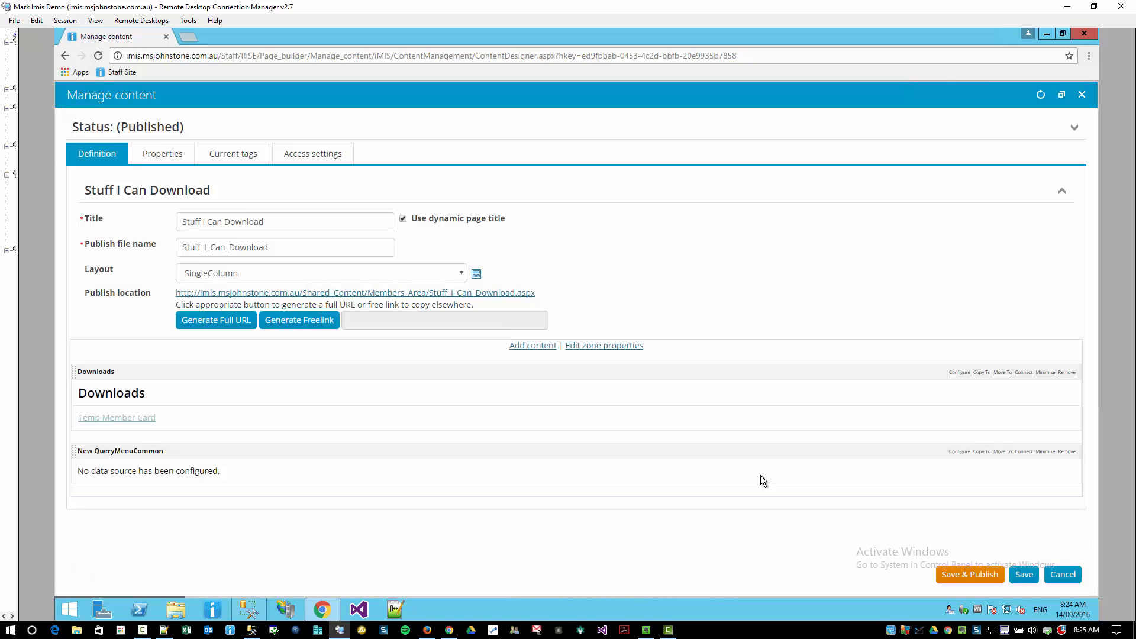
{"action": "left_click", "coordinate": [968, 576]}
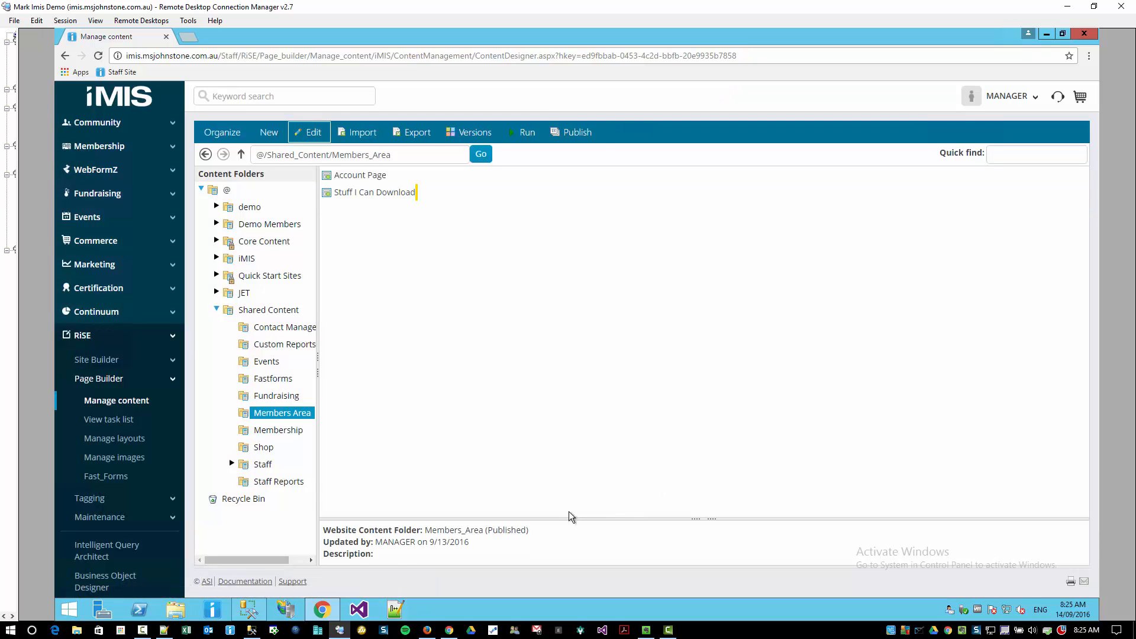
Switch to the member website in Firefox and reload the Stuff I can download section to check the published change
{"action": "left_click", "coordinate": [427, 630]}
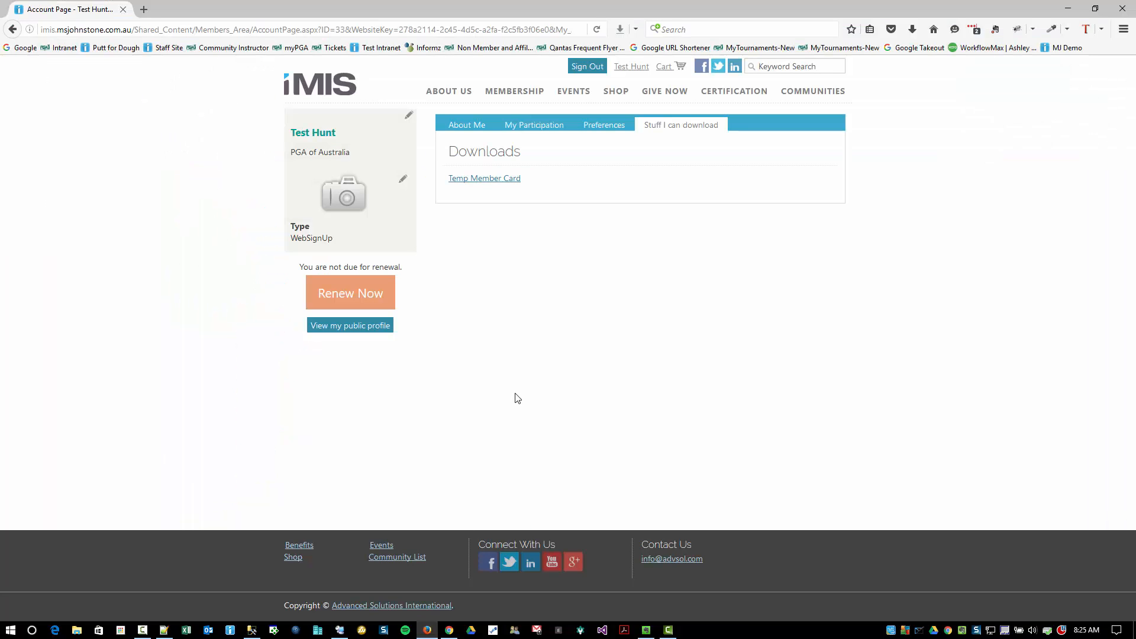
{"action": "key", "text": "F5"}
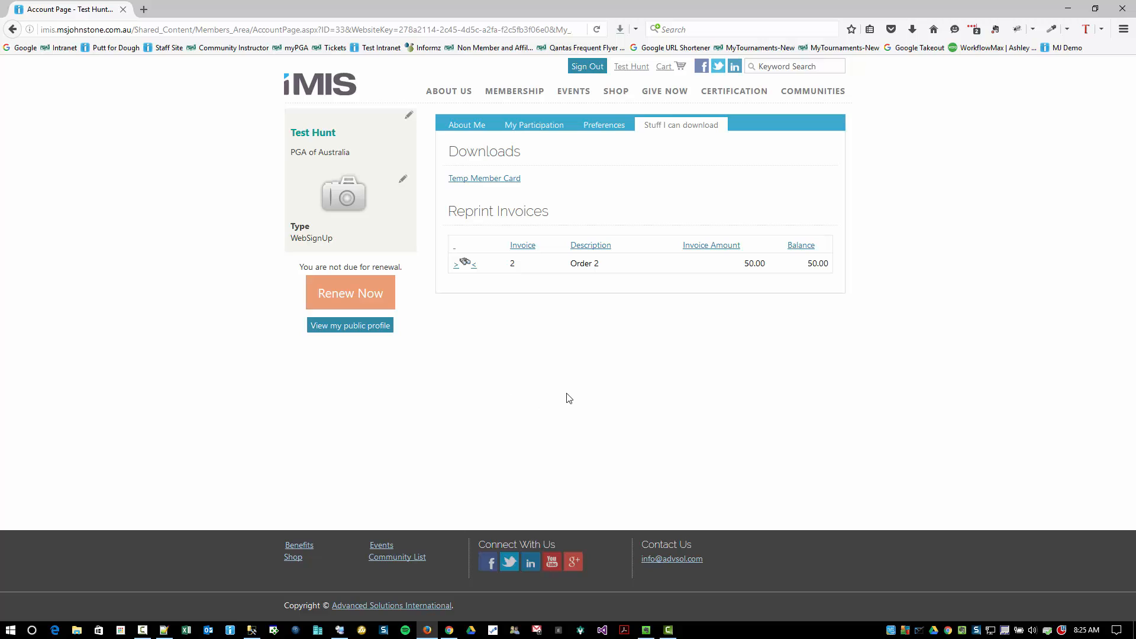
Open the invoice reprint from the member's Reprint Invoices list and look through the tax invoice and its payment slip
{"action": "left_click", "coordinate": [464, 263]}
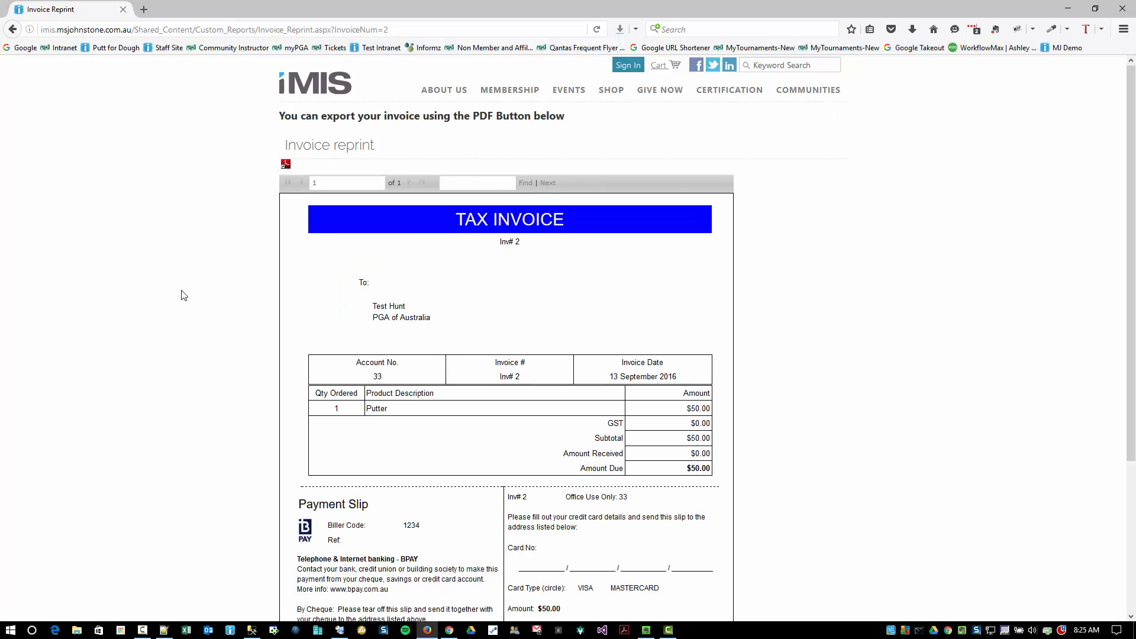
{"action": "scroll", "coordinate": [183, 298], "scroll_direction": "down", "scroll_amount": 2}
{"action": "scroll", "coordinate": [183, 298], "scroll_direction": "down", "scroll_amount": 1}
{"action": "scroll", "coordinate": [187, 298], "scroll_direction": "up", "scroll_amount": 3}
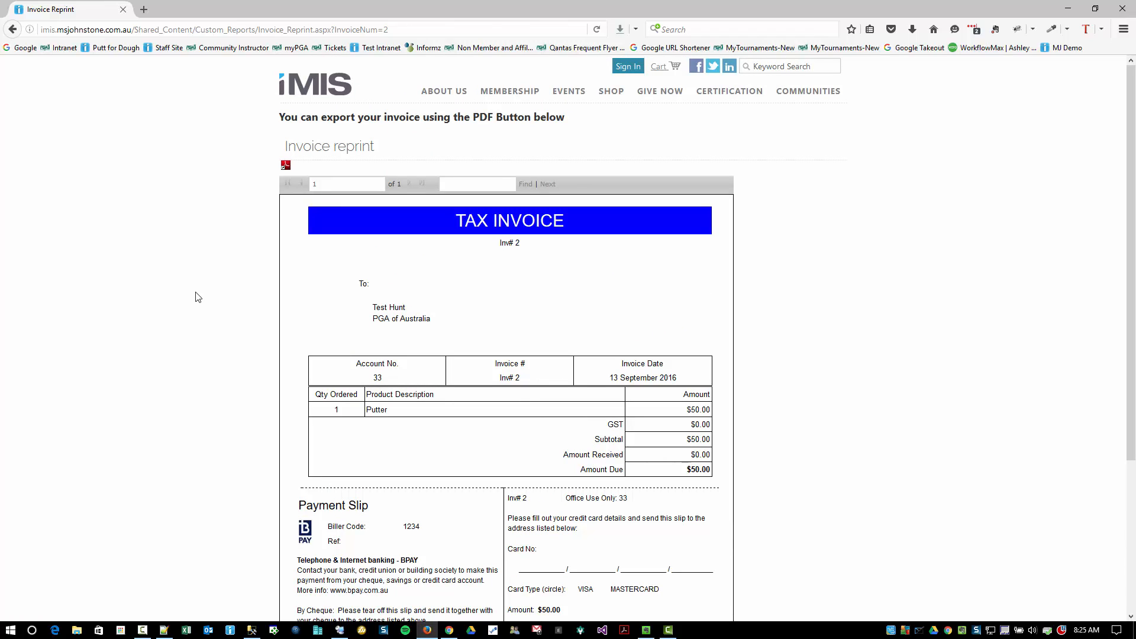
Export the invoice reprint as a PDF, opening it in Adobe Acrobat to review the whole page
{"action": "left_click", "coordinate": [286, 168]}
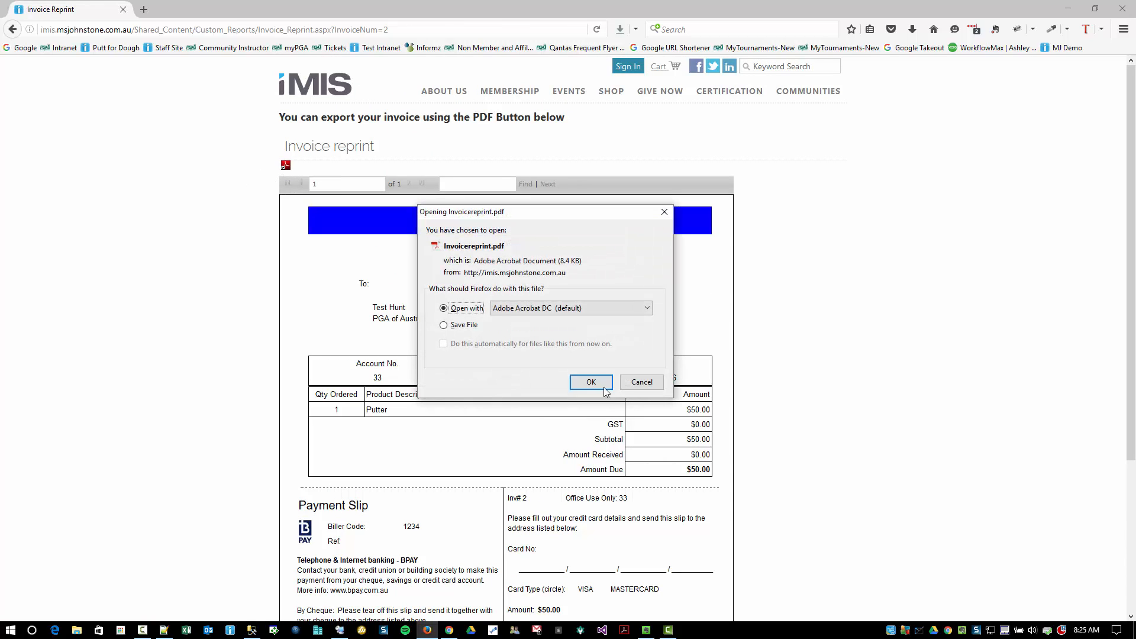
{"action": "left_click", "coordinate": [591, 382]}
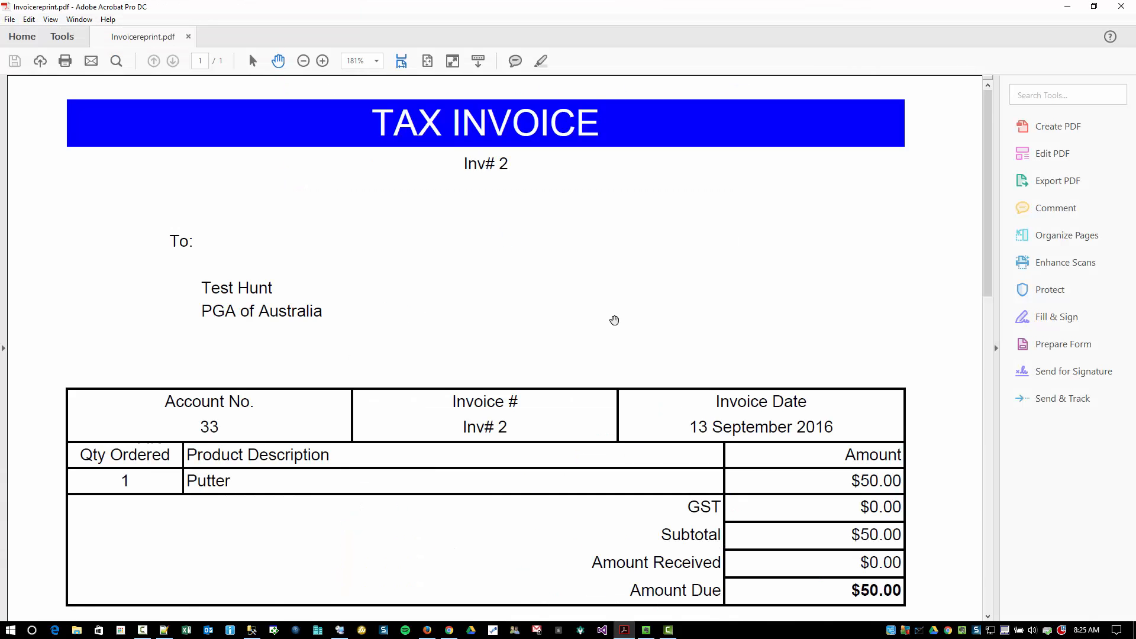
{"action": "scroll", "coordinate": [616, 331], "scroll_direction": "down", "scroll_amount": 7}
{"action": "scroll", "coordinate": [620, 343], "scroll_direction": "down", "scroll_amount": 5}
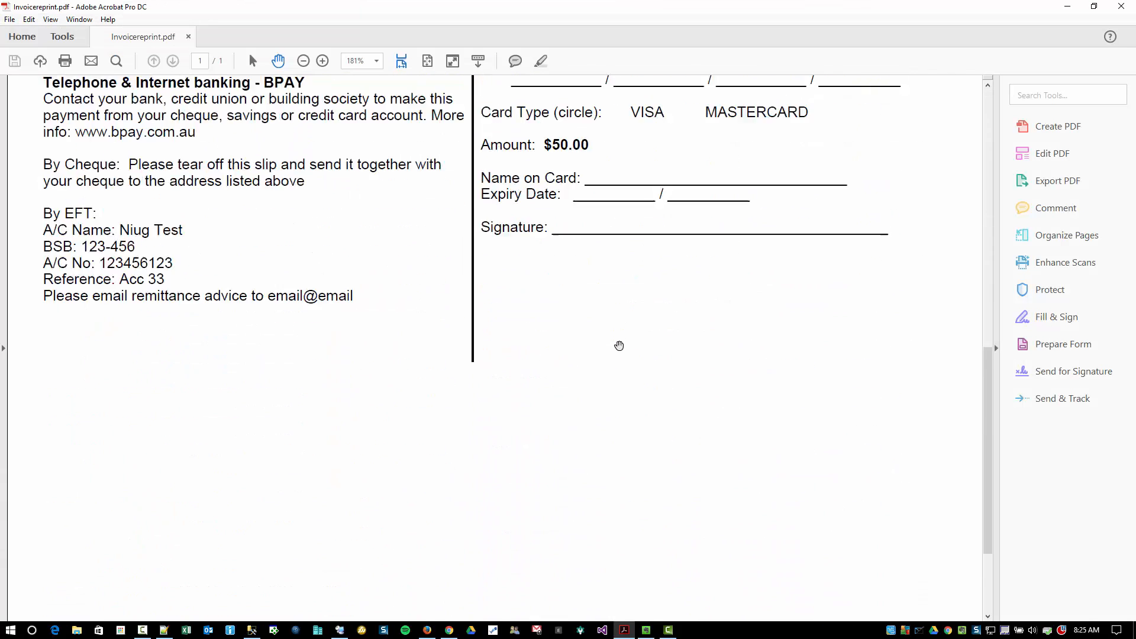
{"action": "scroll", "coordinate": [620, 347], "scroll_direction": "up", "scroll_amount": 12}
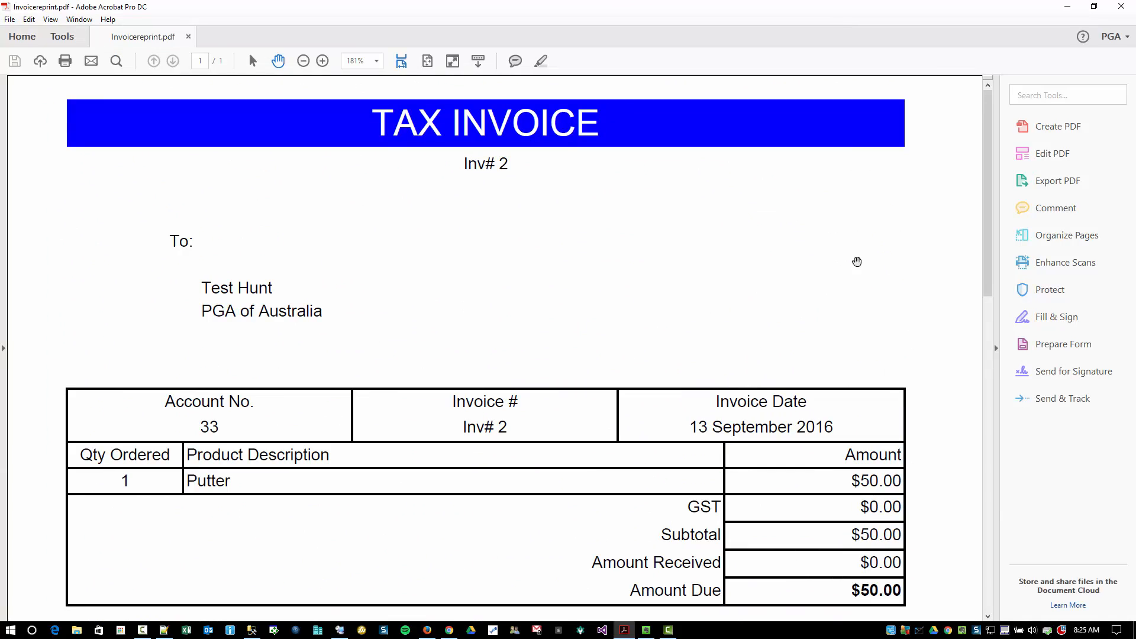
Close the exported invoice PDF and go back to the member's Stuff I can download section in Firefox
{"action": "left_click", "coordinate": [1122, 6]}
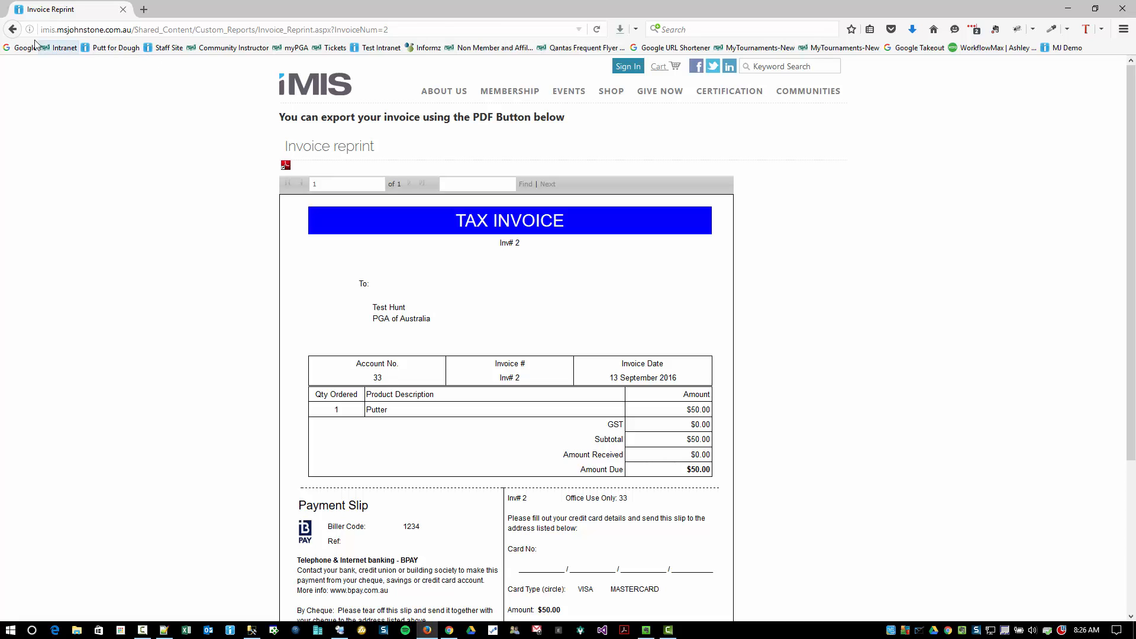
{"action": "left_click", "coordinate": [13, 29]}
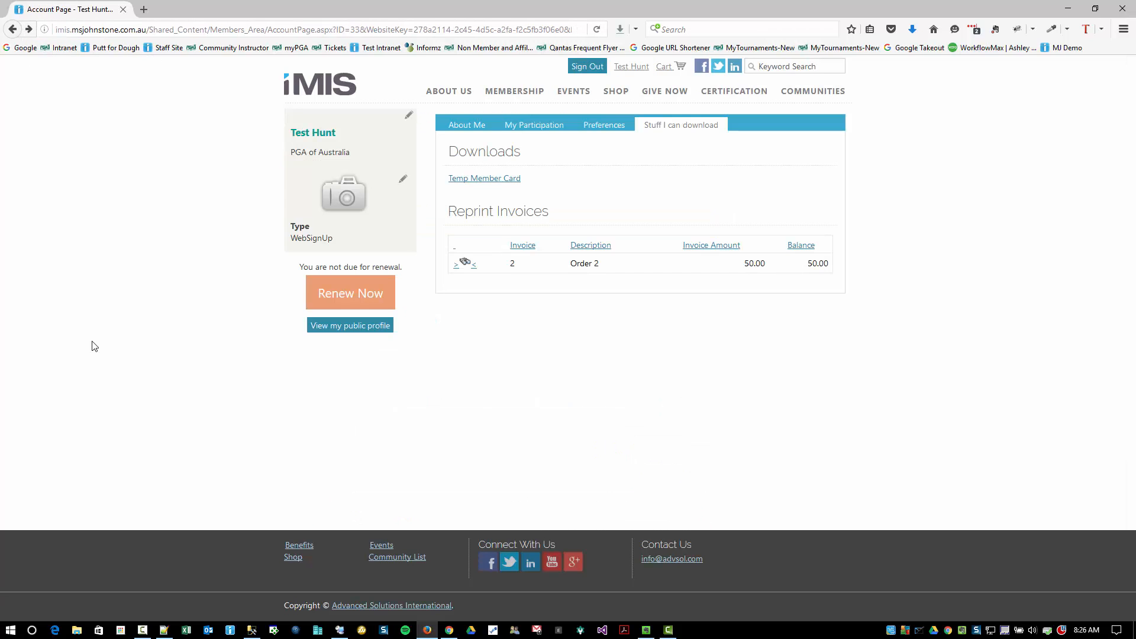